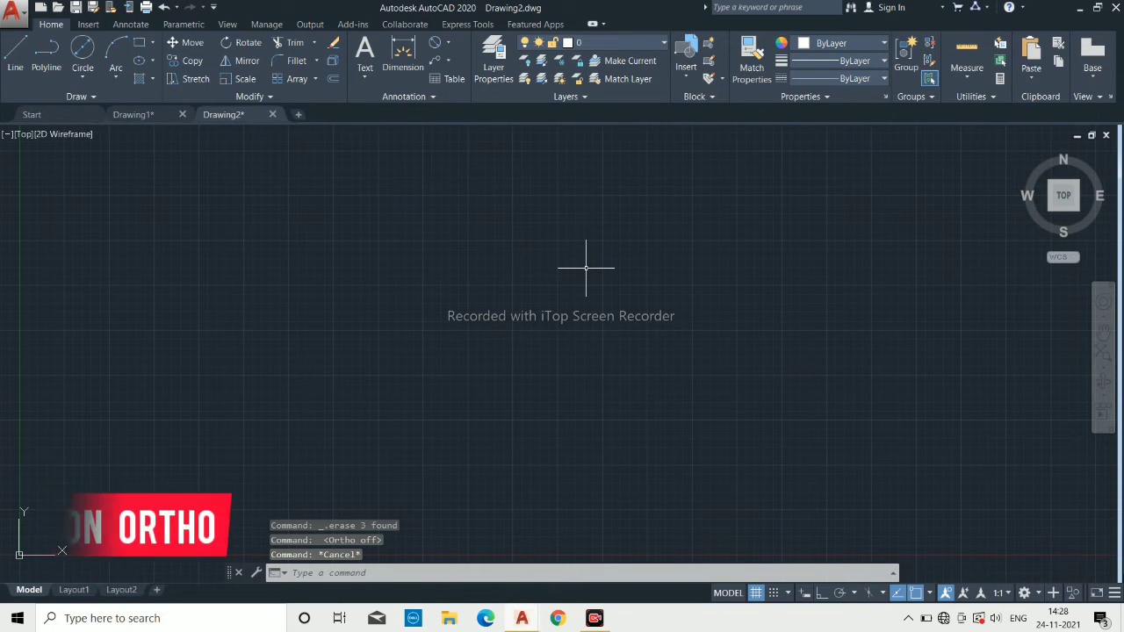
Step: With Ortho on, draw a 12-unit horizontal base line
left_click(821, 593)
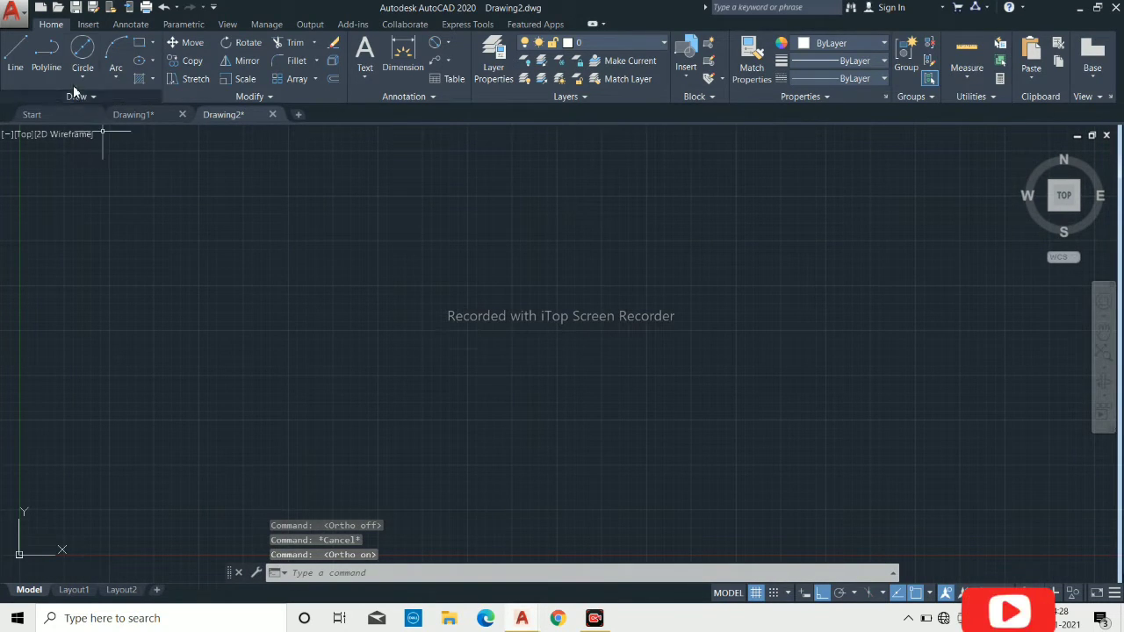
left_click(14, 54)
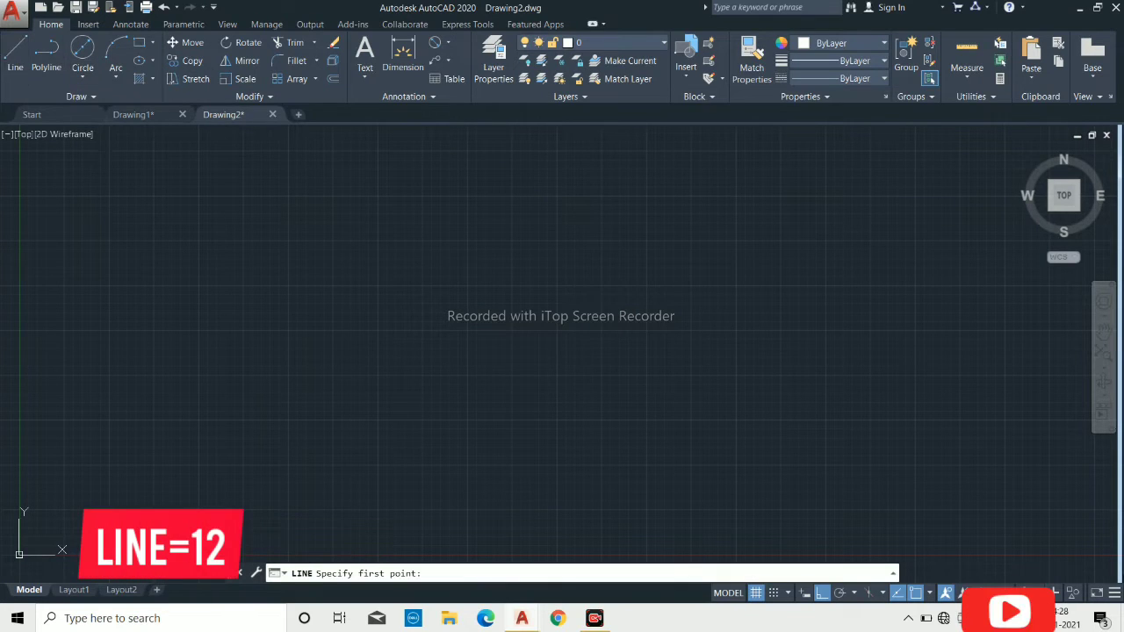
left_click(475, 398)
type("12")
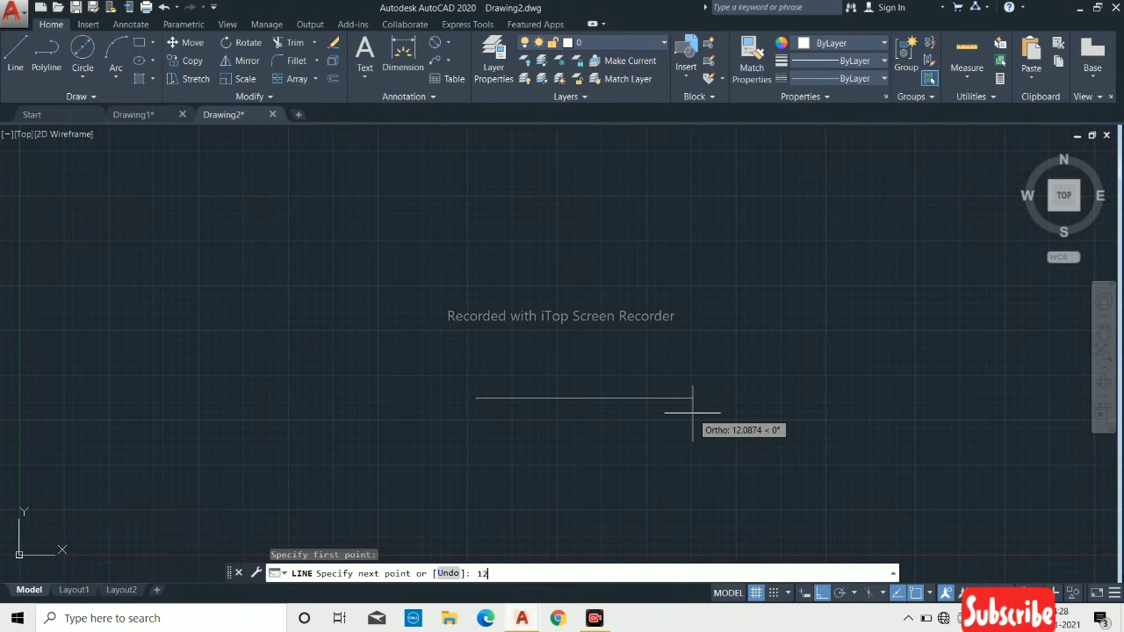
key("Return")
key("Return")
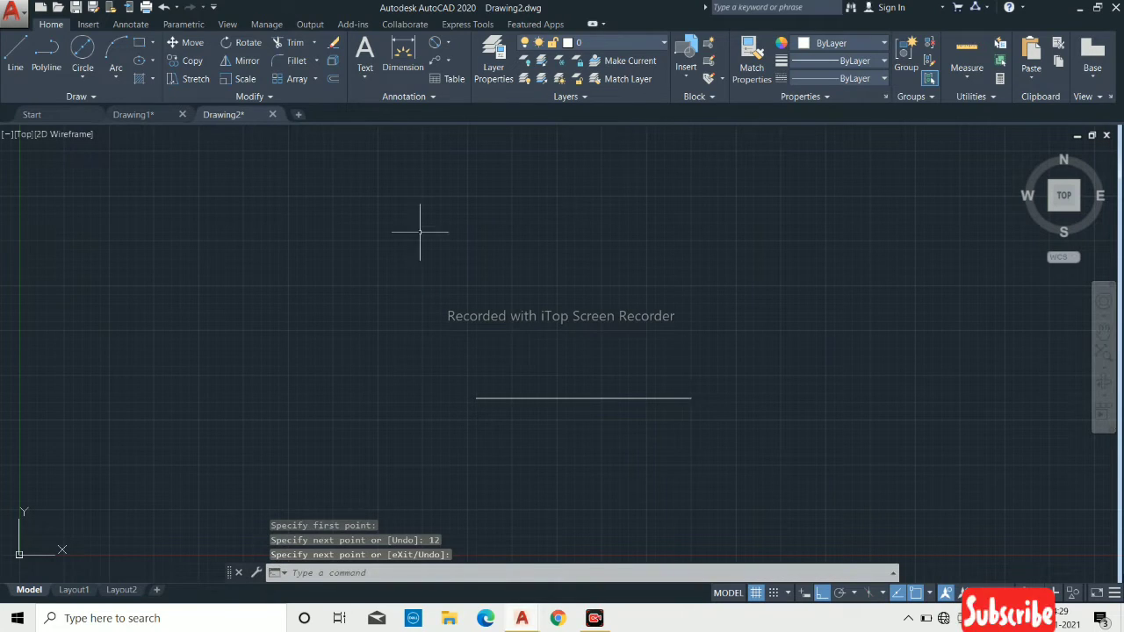
Step: Draw a radius 1.4 circle centred on the line's left endpoint
left_click(72, 75)
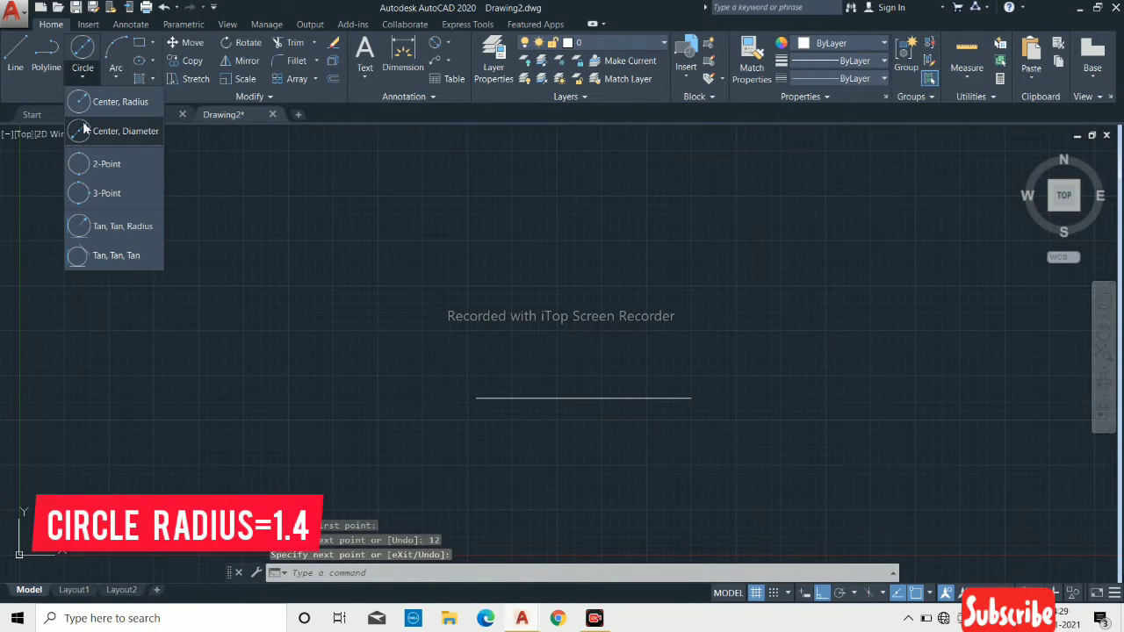
left_click(88, 104)
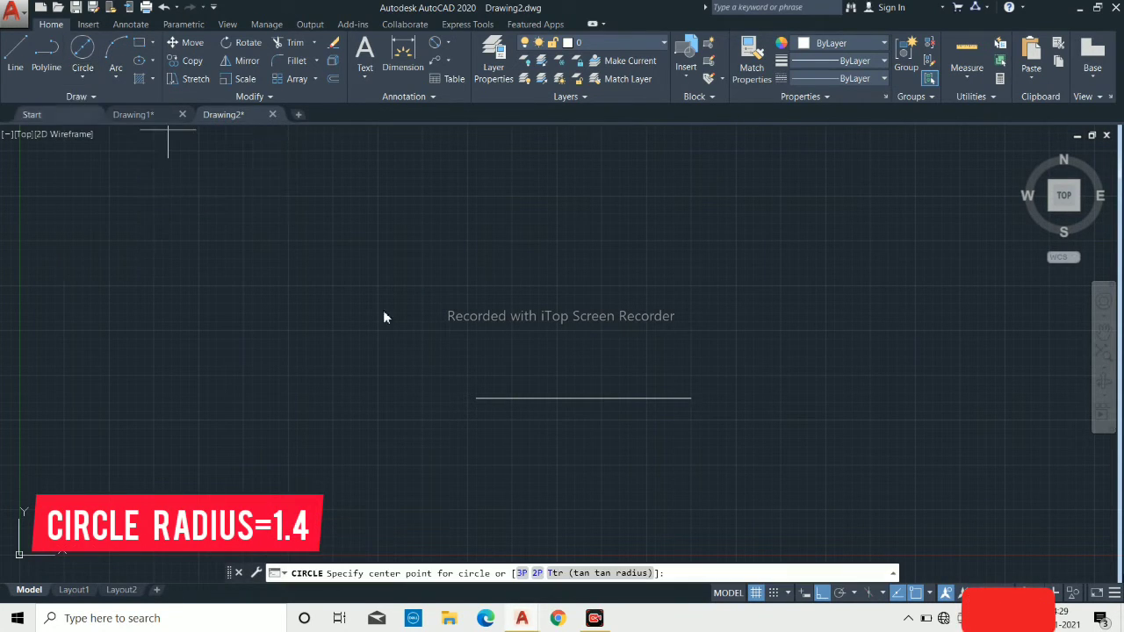
left_click(475, 399)
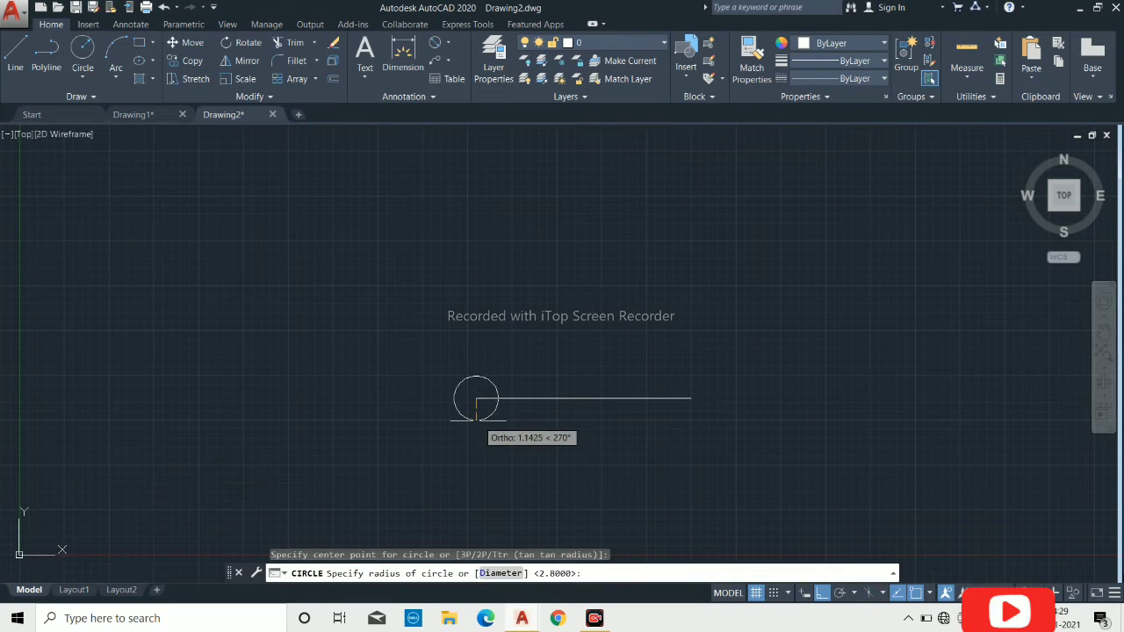
type("1.4")
key("Return")
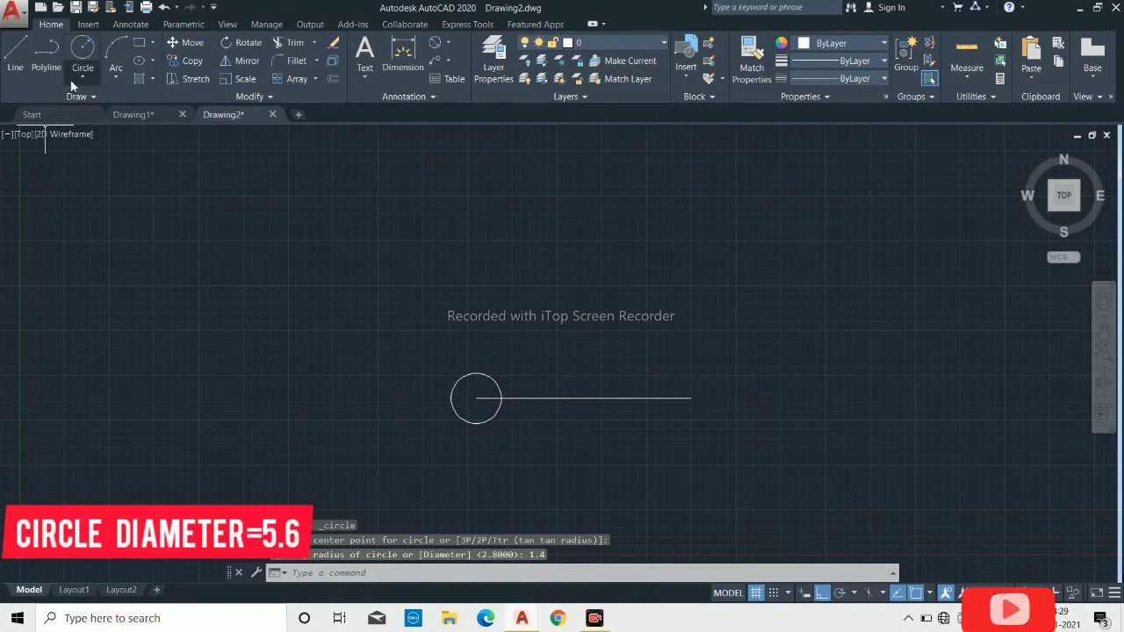
Step: Add a concentric circle of diameter 5.6 at the same centre
left_click(79, 79)
left_click(85, 132)
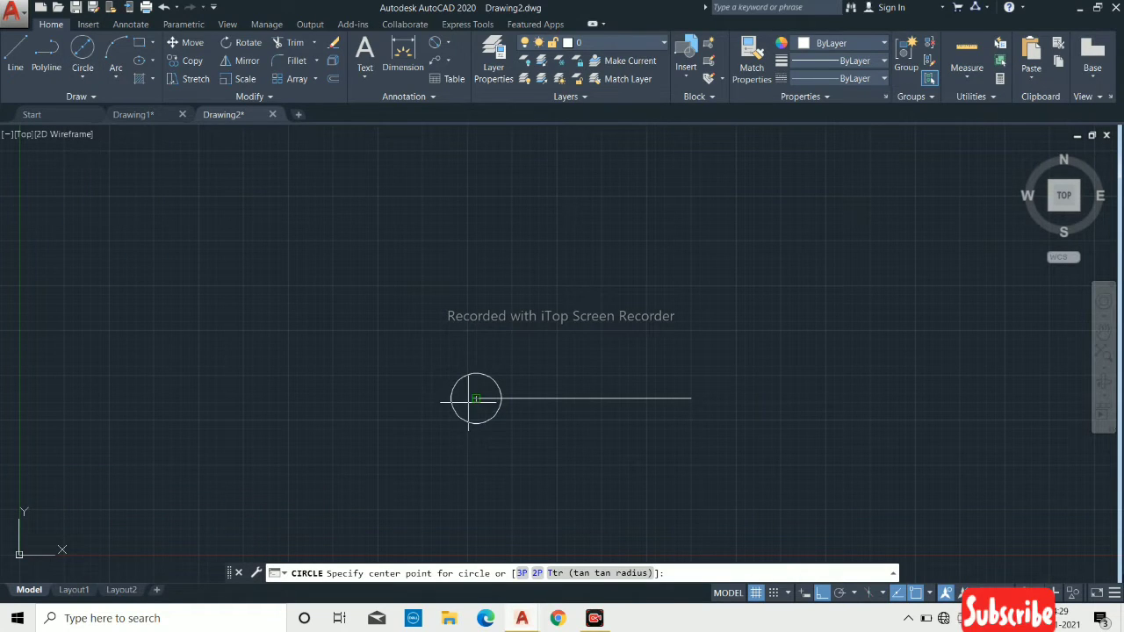
left_click(475, 399)
type("5")
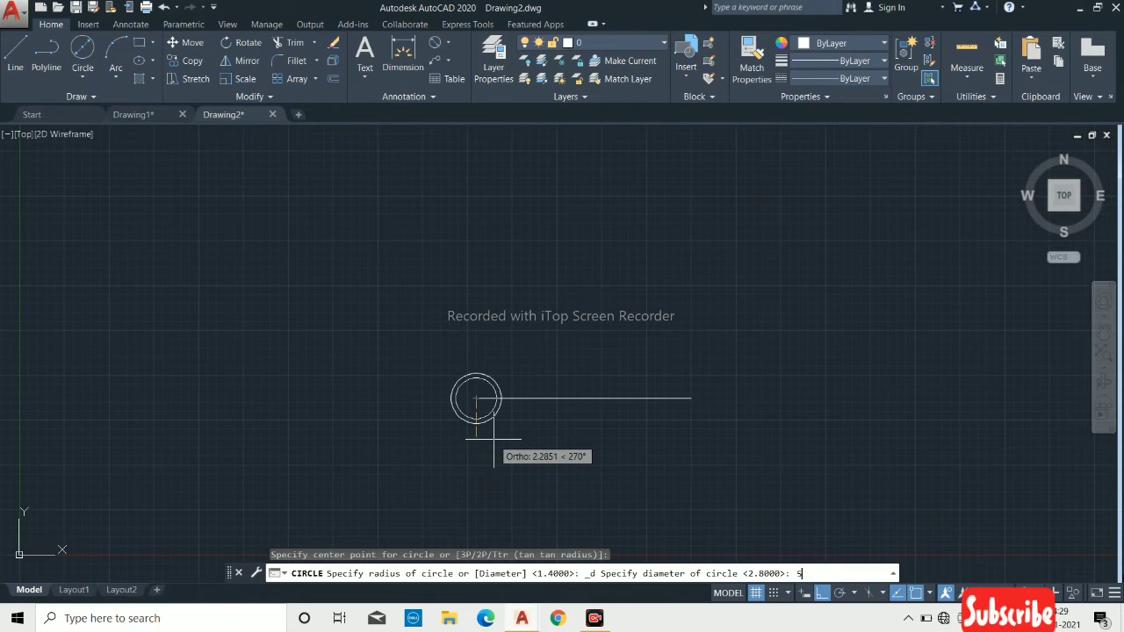
type(".6")
key("Return")
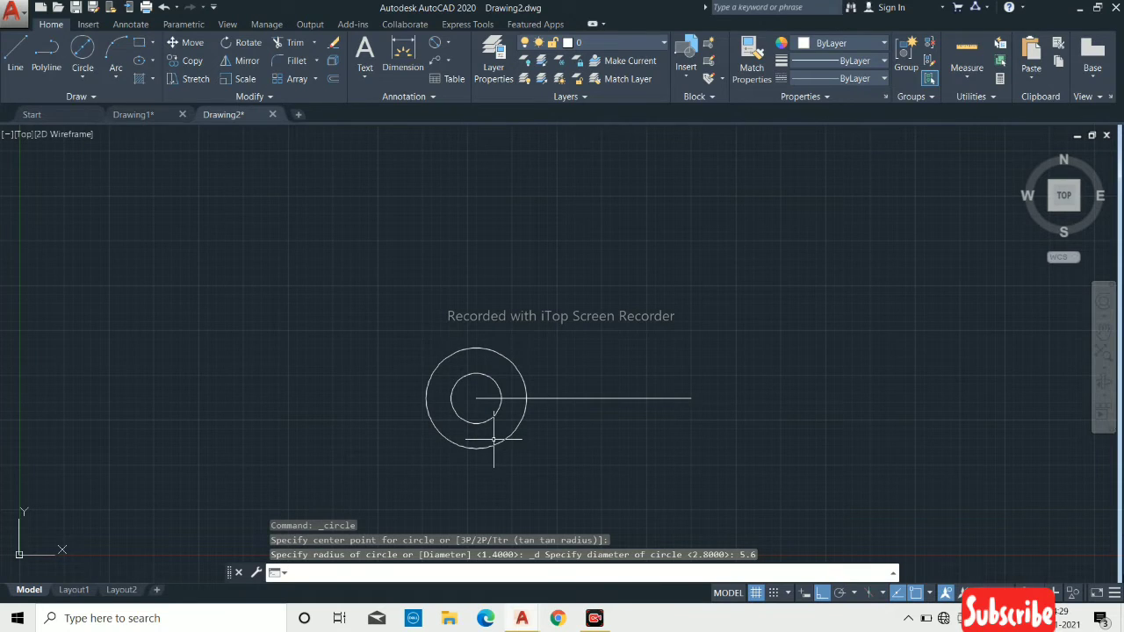
scroll(446, 357, "down", 3)
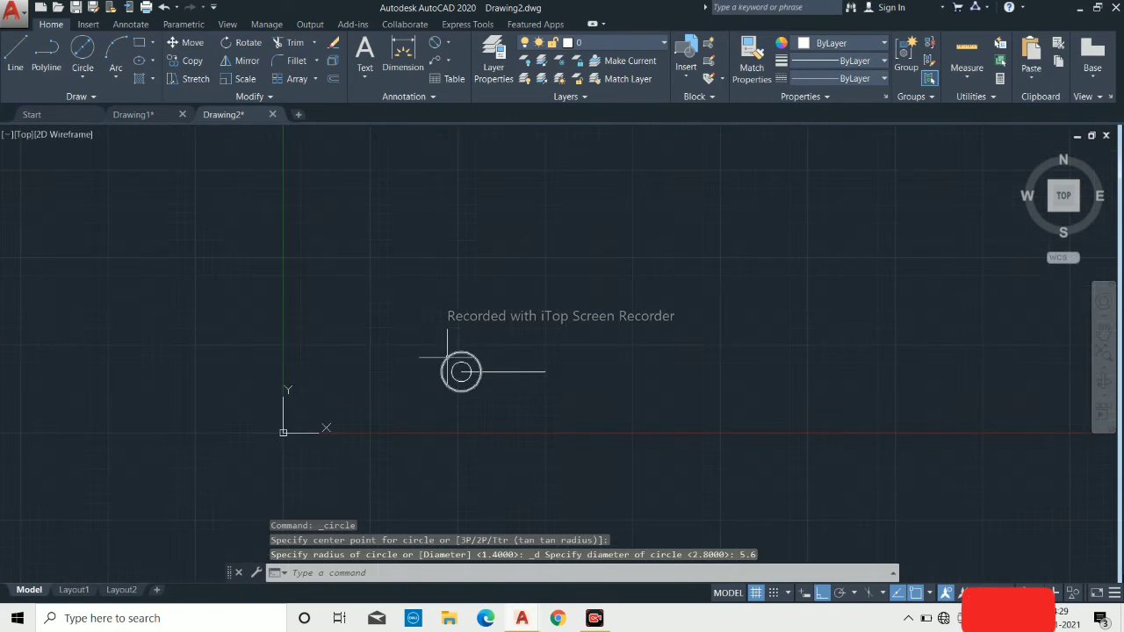
scroll(461, 354, "up", 3)
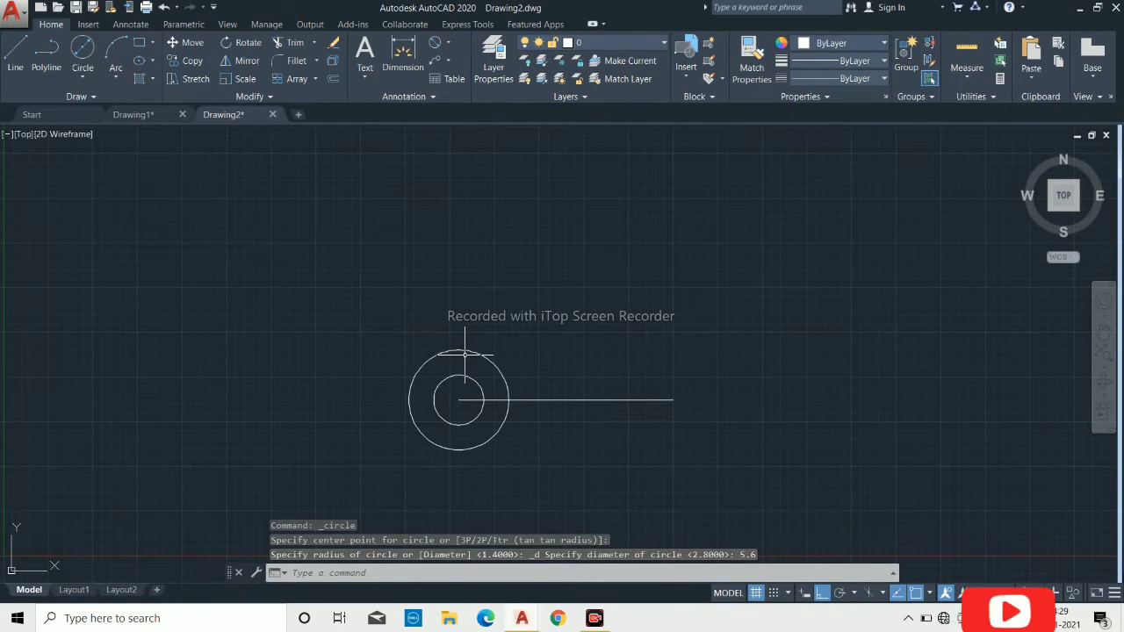
scroll(503, 455, "up", 4)
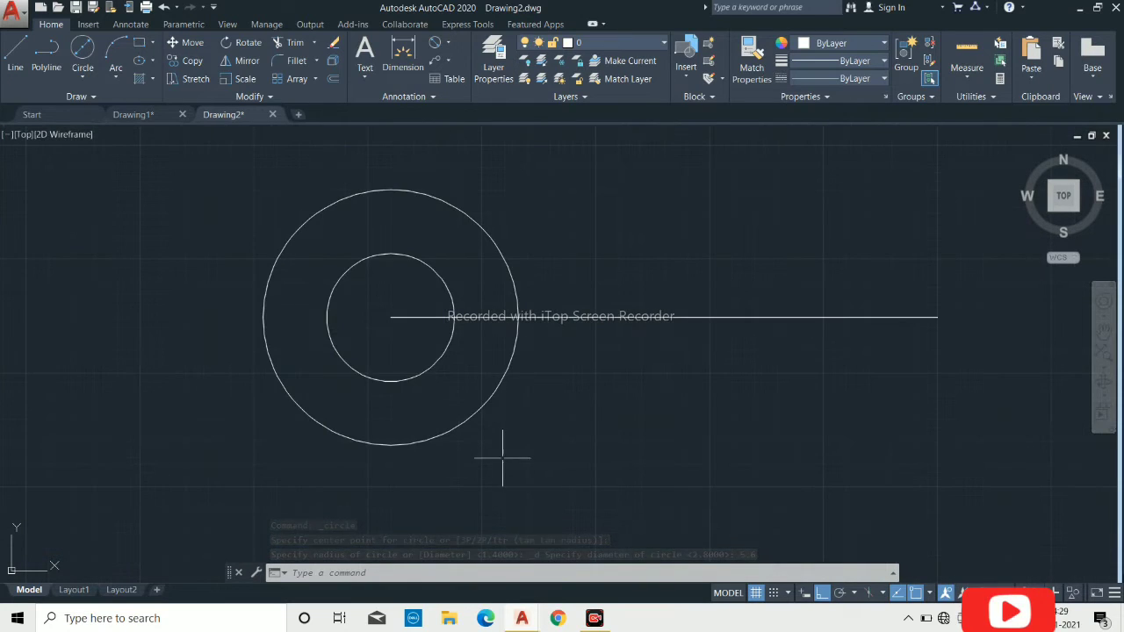
scroll(503, 457, "down", 2)
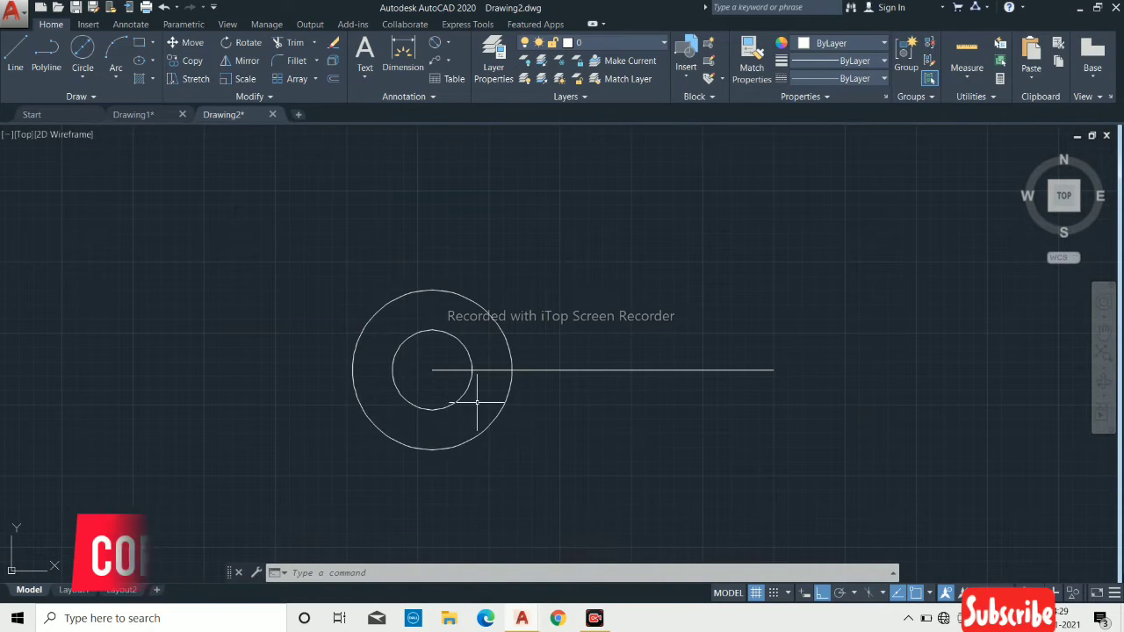
Step: Copy both concentric circles (2.8 and 5.6 diameters) onto the line's right endpoint
left_click(193, 60)
left_click(527, 314)
left_click(430, 340)
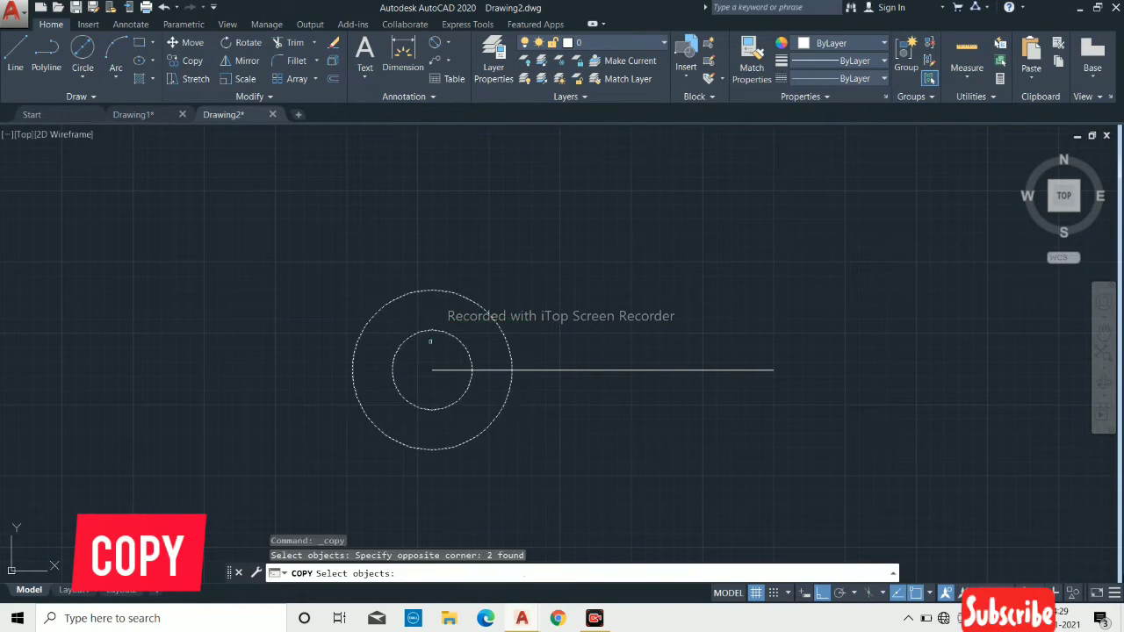
key("Return")
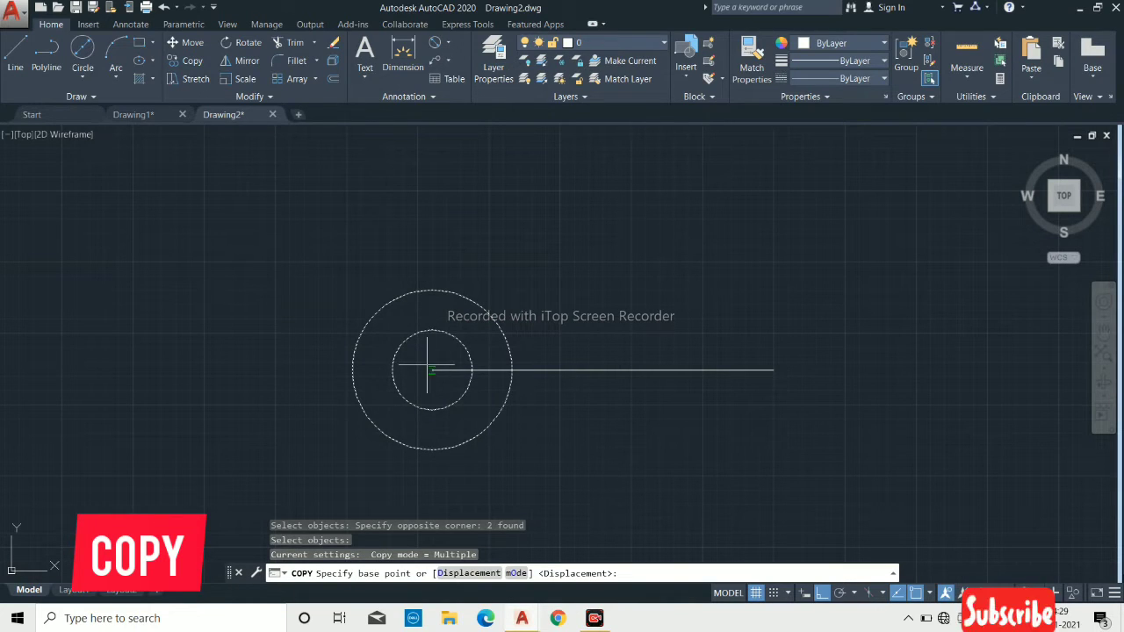
left_click(433, 371)
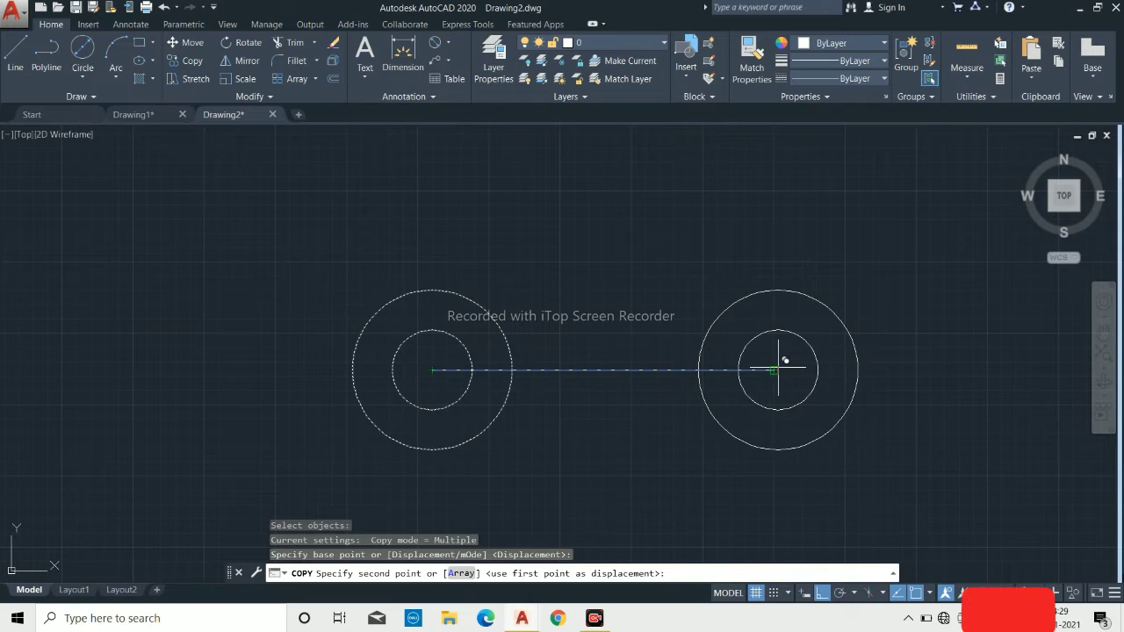
left_click(776, 368)
key("Return")
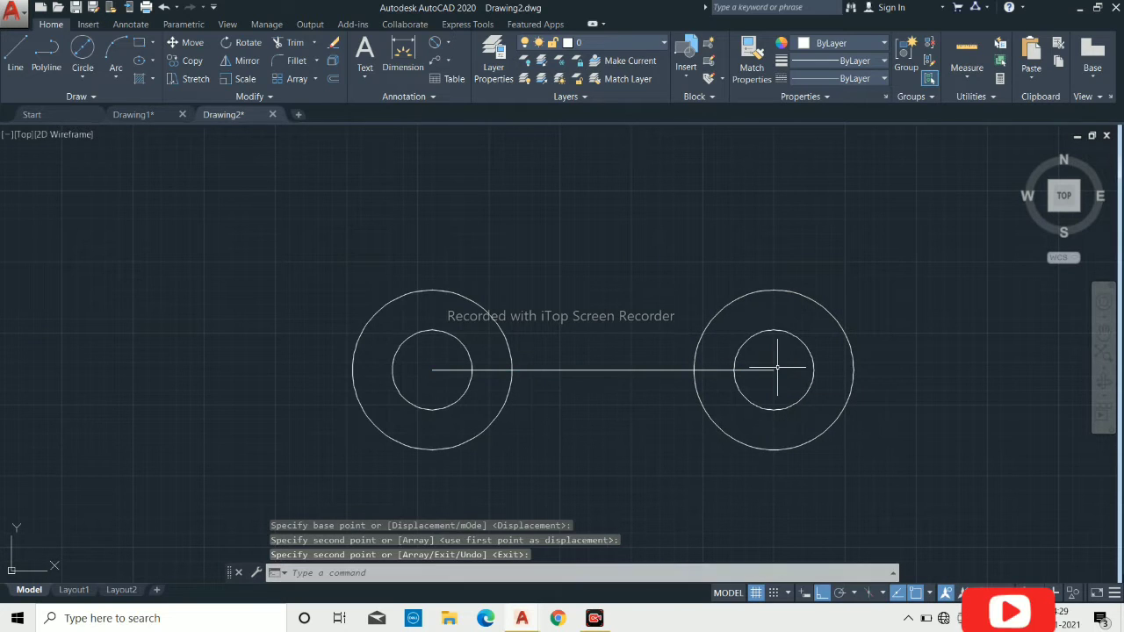
scroll(757, 363, "down", 2)
scroll(757, 362, "down", 3)
scroll(757, 362, "up", 3)
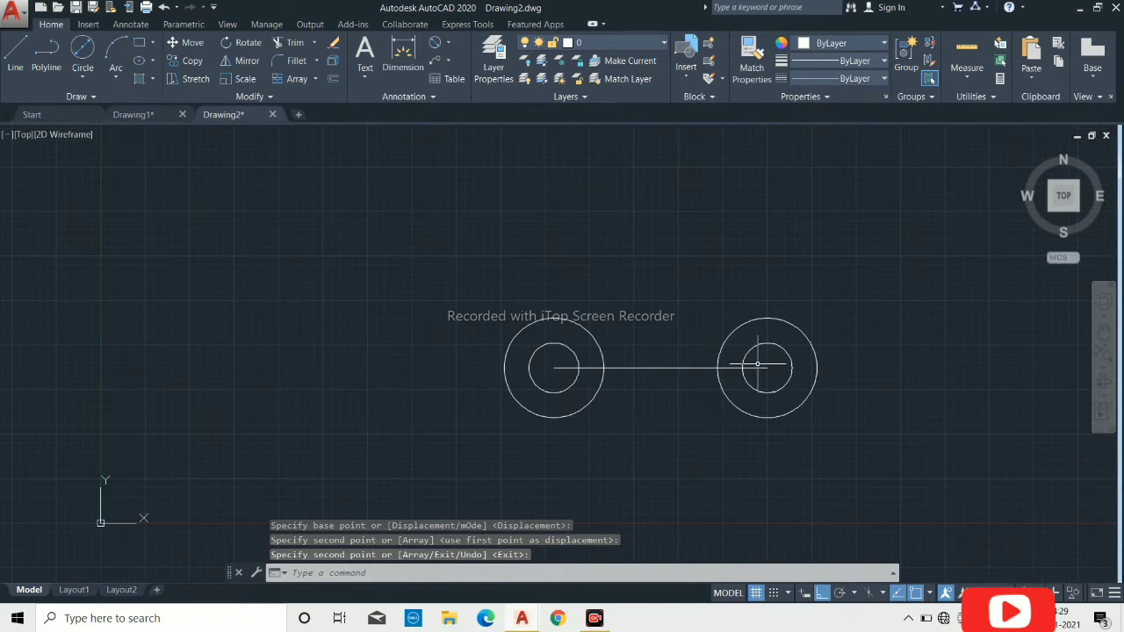
Step: Draw a radius 12 Tan, Tan, Radius circle touching the left and right outer circles
left_click(86, 79)
left_click(122, 225)
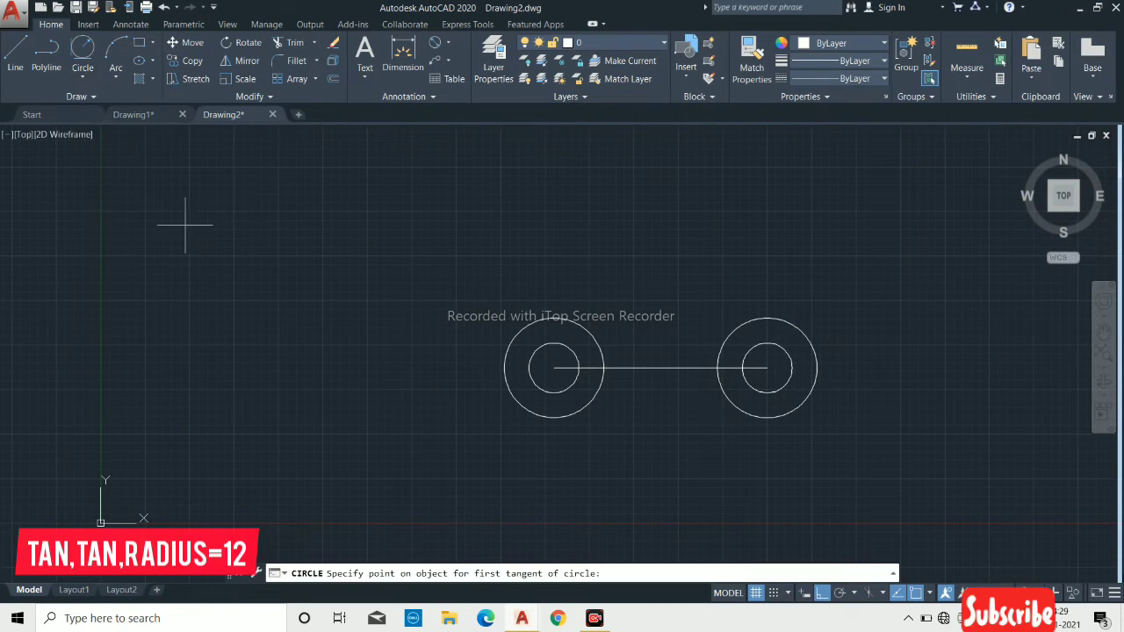
scroll(666, 383, "up", 2)
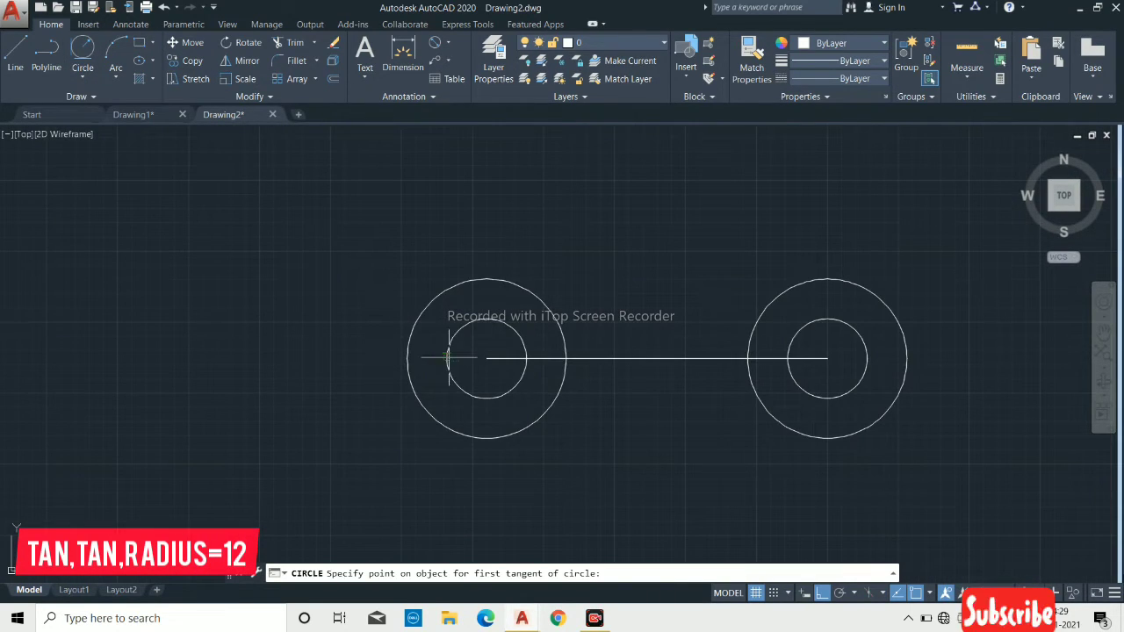
left_click(446, 292)
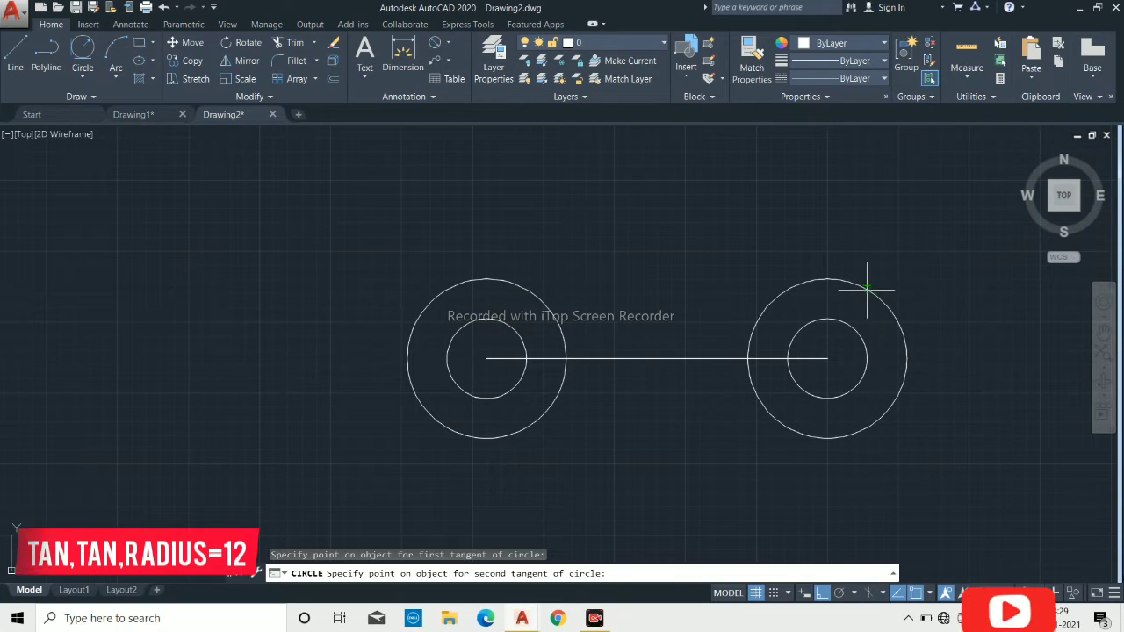
left_click(865, 289)
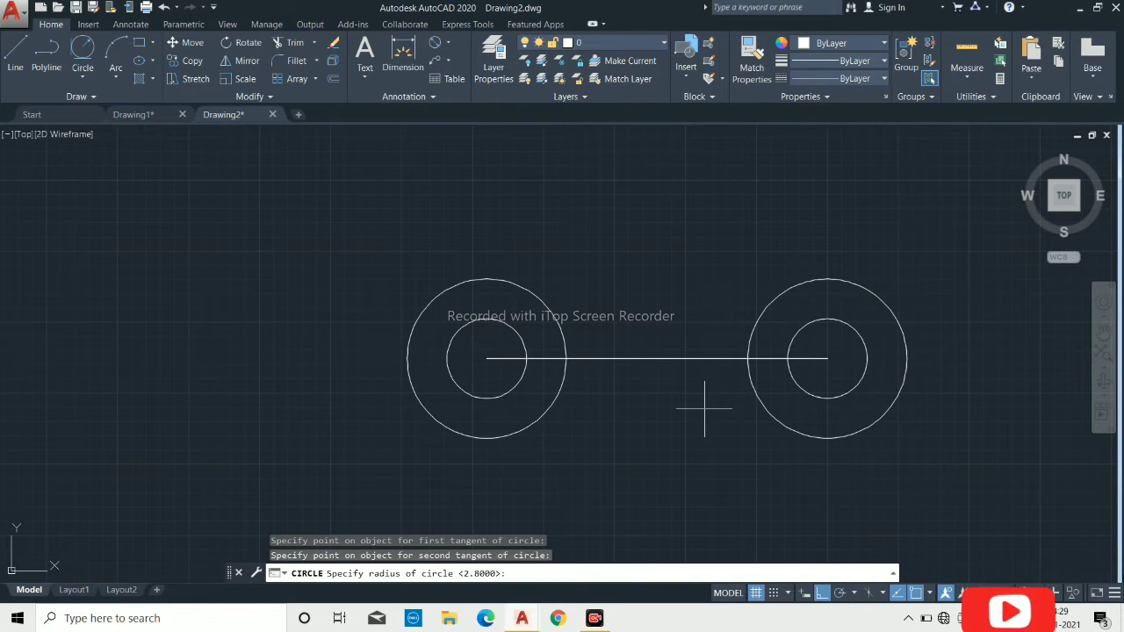
type("12")
key("Return")
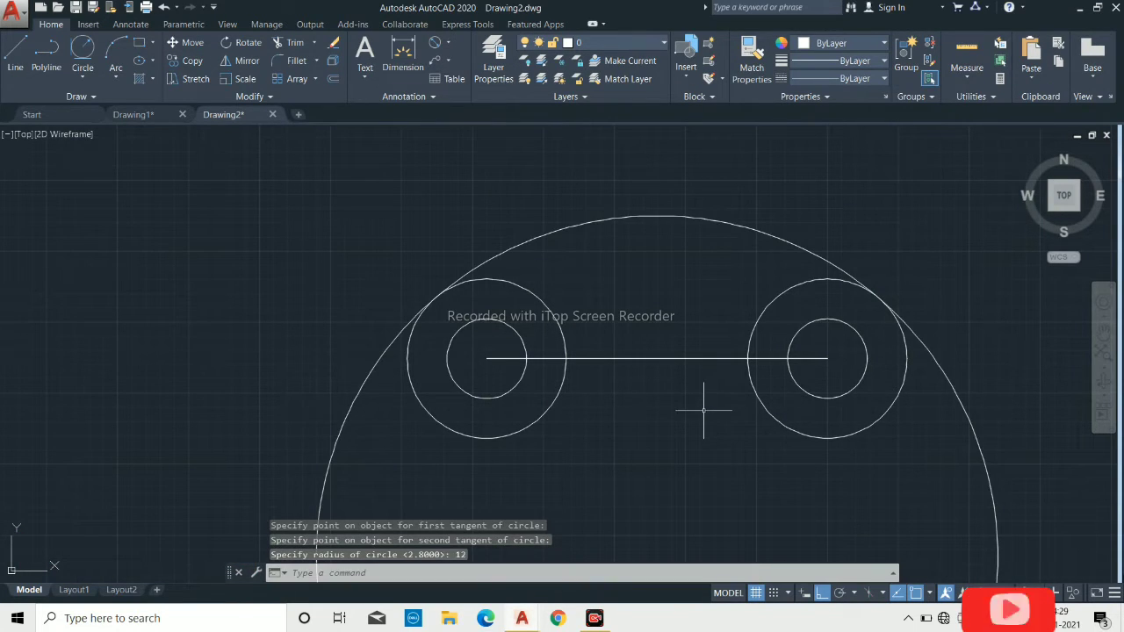
scroll(675, 436, "down", 4)
Step: Trim away the lower part of the radius 12 circle, leaving one arc between the bosses
type("tr")
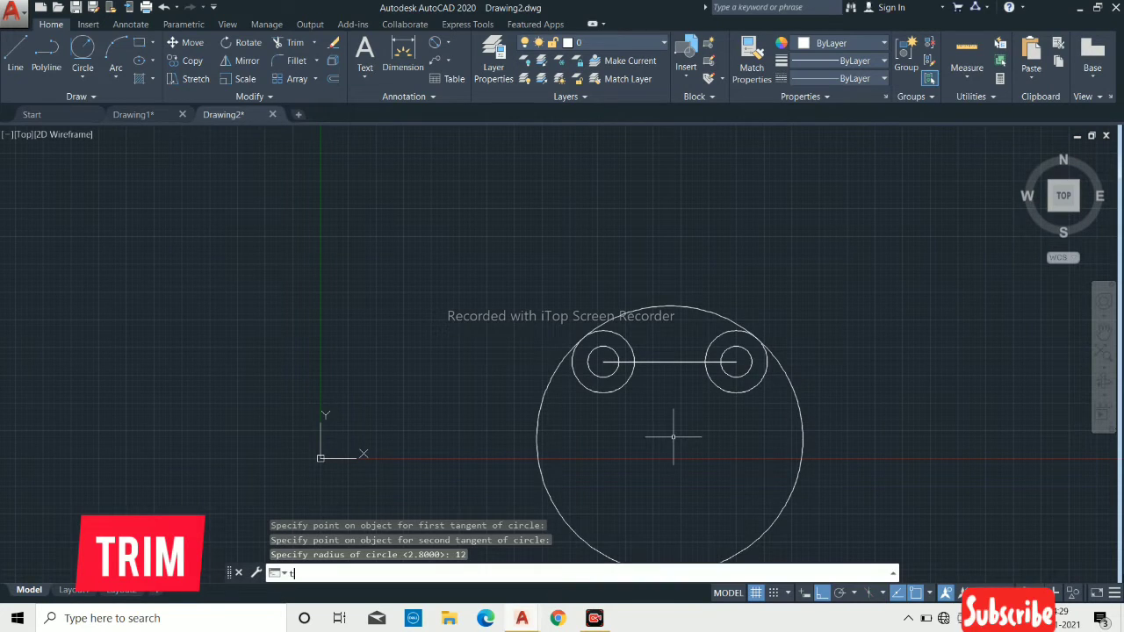
key("Return")
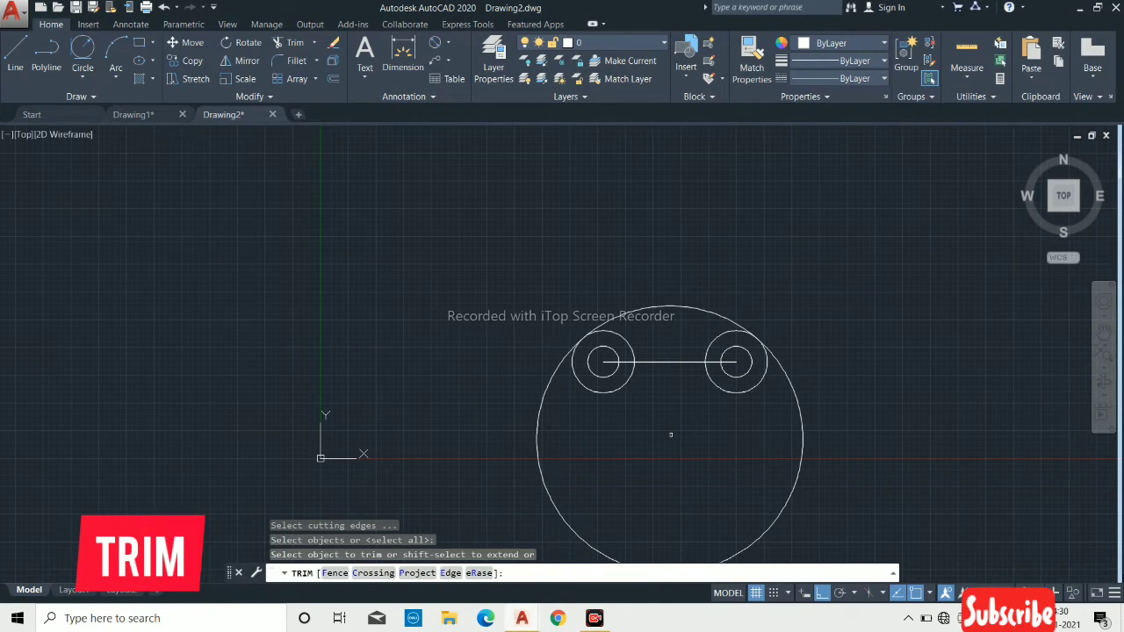
left_click(670, 435)
left_click(502, 453)
scroll(531, 429, "up", 1)
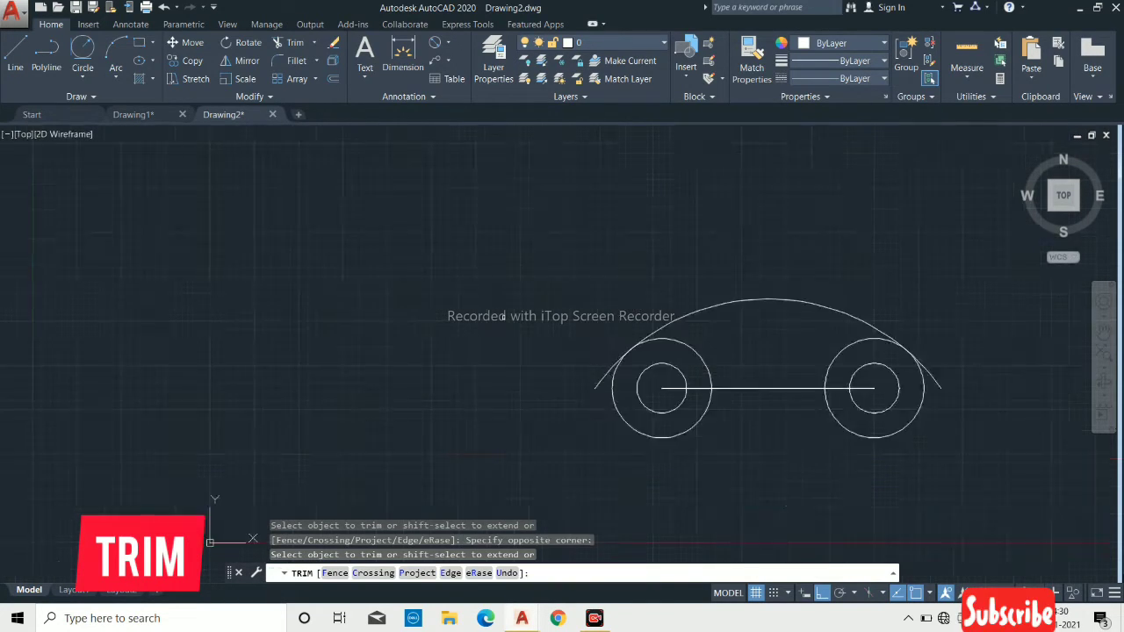
scroll(664, 430, "up", 3)
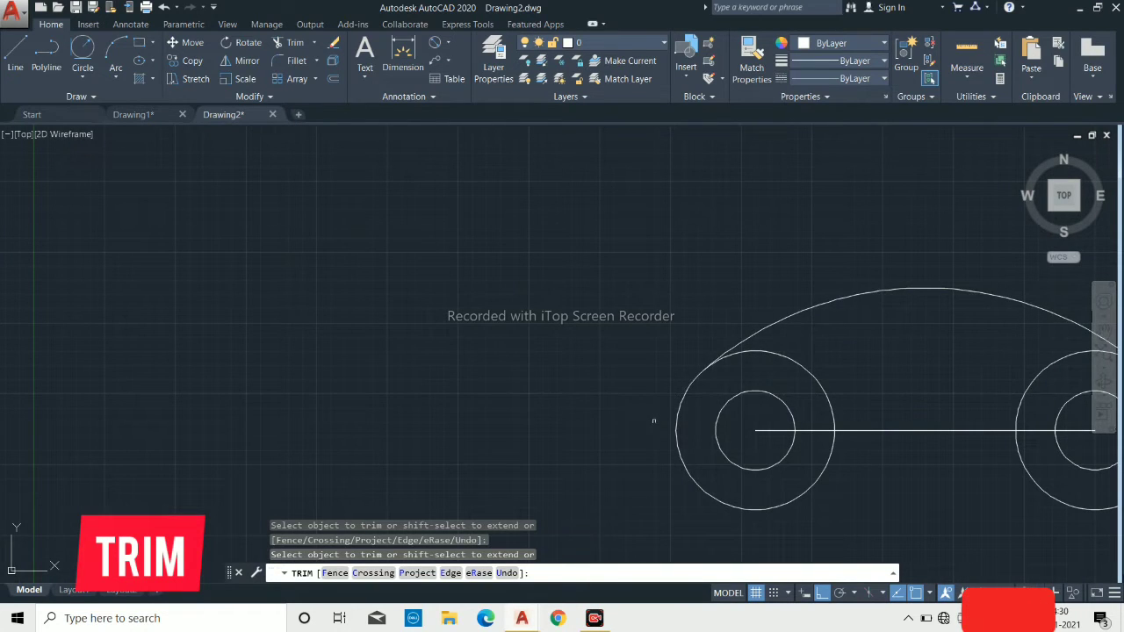
scroll(632, 412, "down", 5)
scroll(747, 417, "up", 3)
scroll(753, 405, "up", 5)
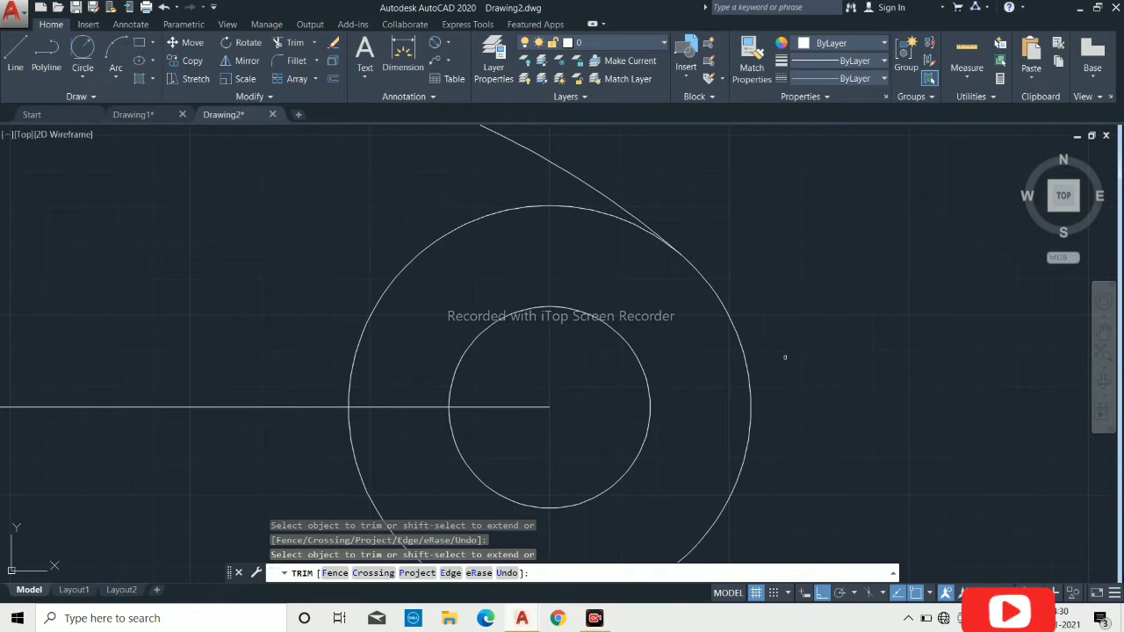
key("Return")
scroll(785, 358, "down", 6)
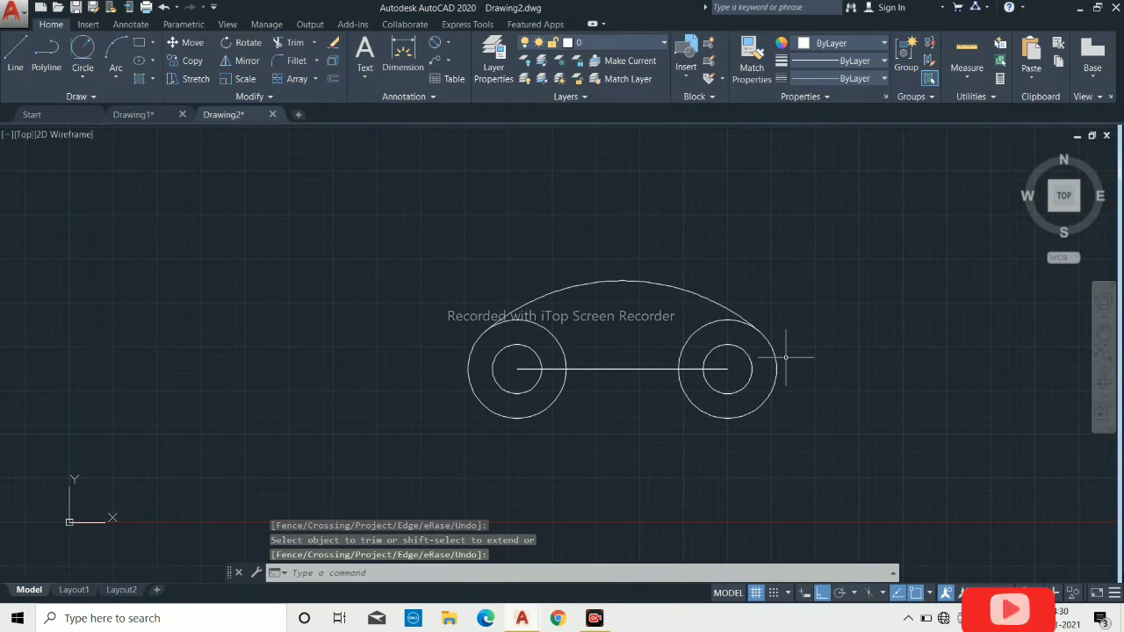
scroll(750, 365, "down", 2)
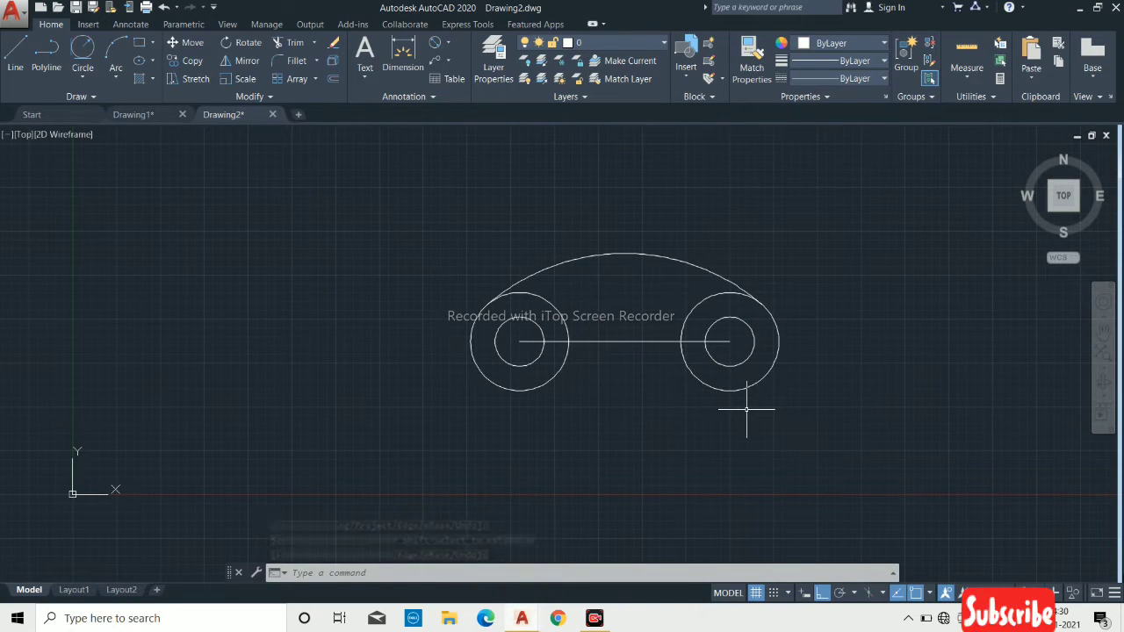
scroll(746, 408, "up", 4)
scroll(746, 408, "down", 2)
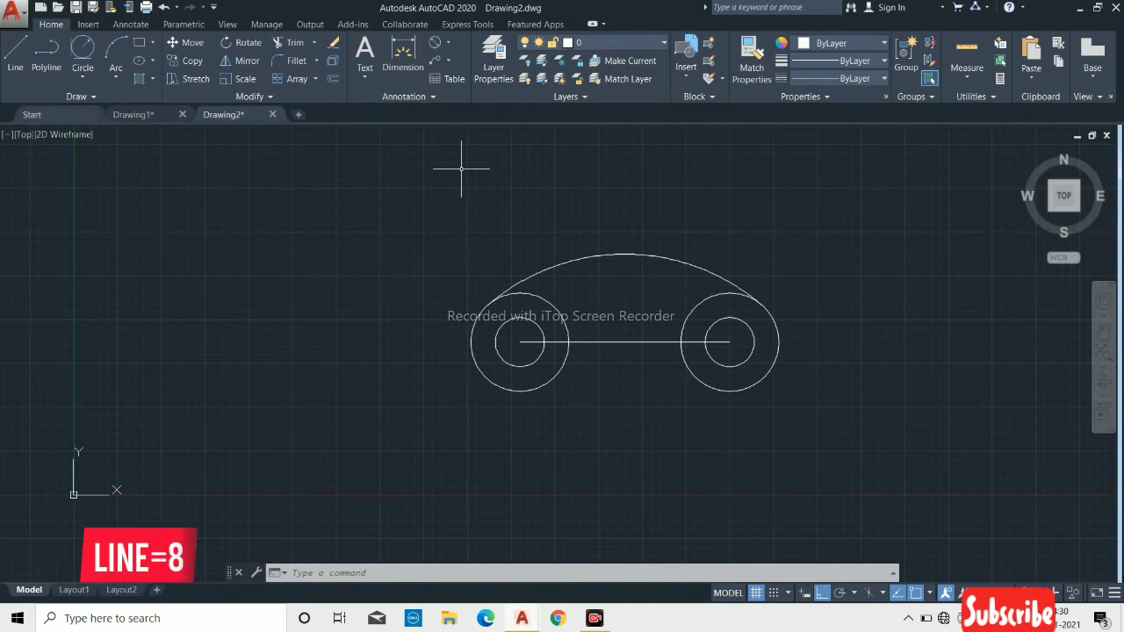
Step: Draw an 8-unit line straight down from the base line's midpoint
left_click(10, 70)
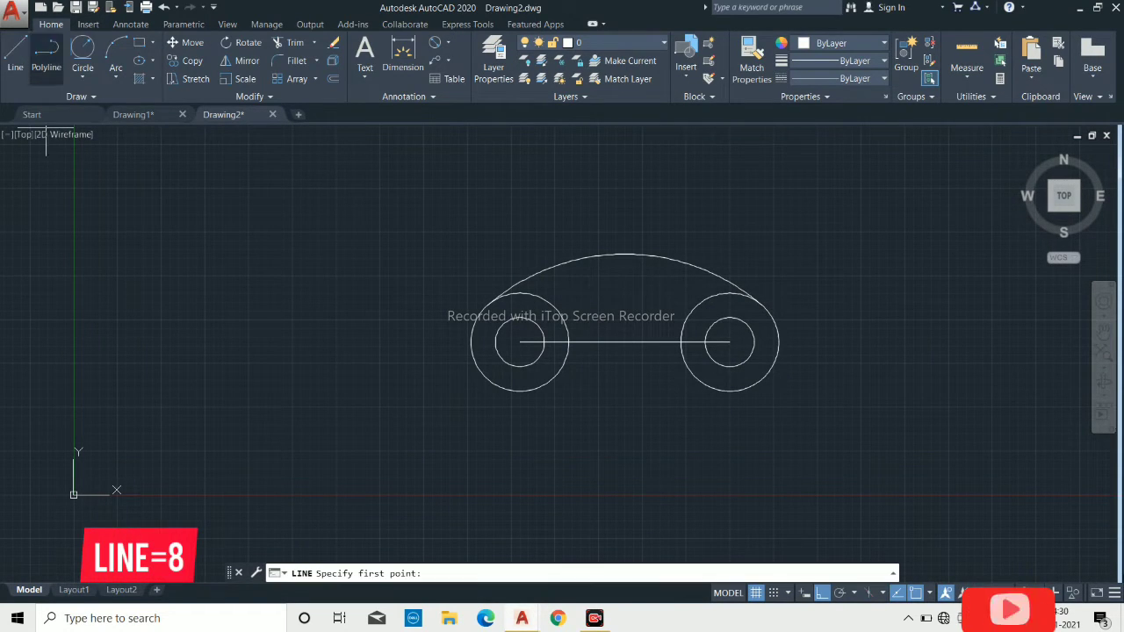
left_click(624, 343)
type("8")
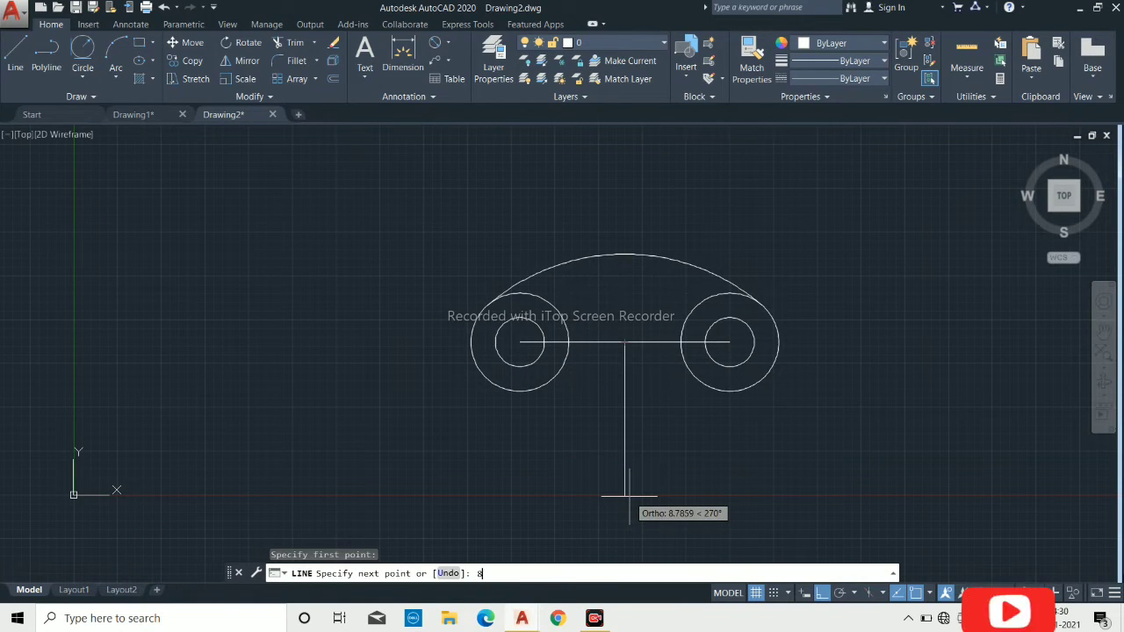
key("Return")
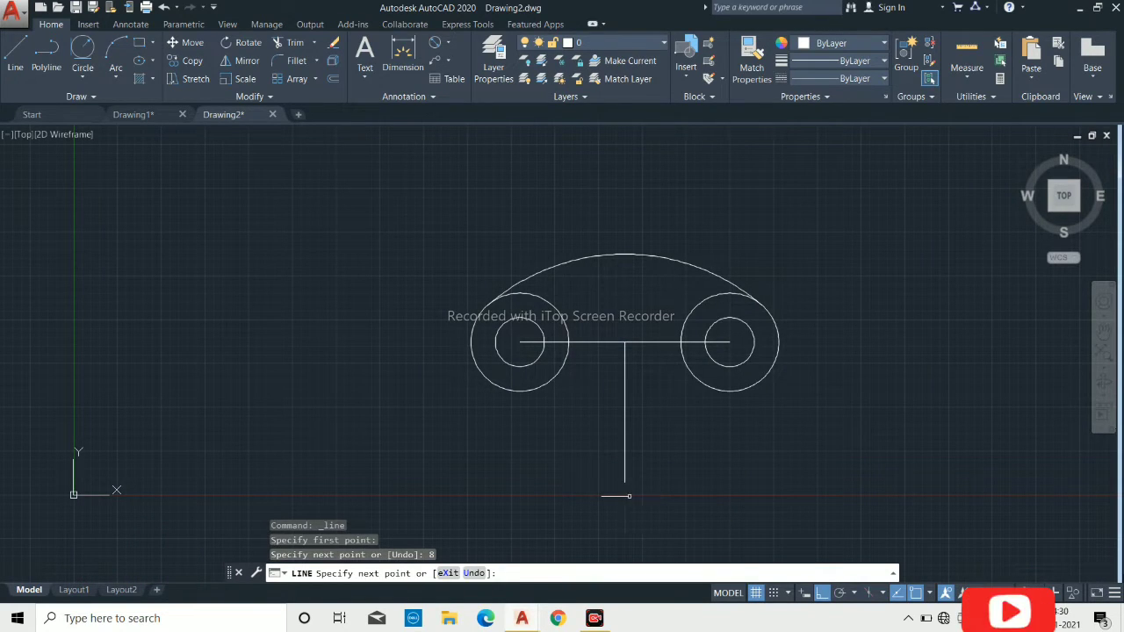
key("Return")
left_click(15, 53)
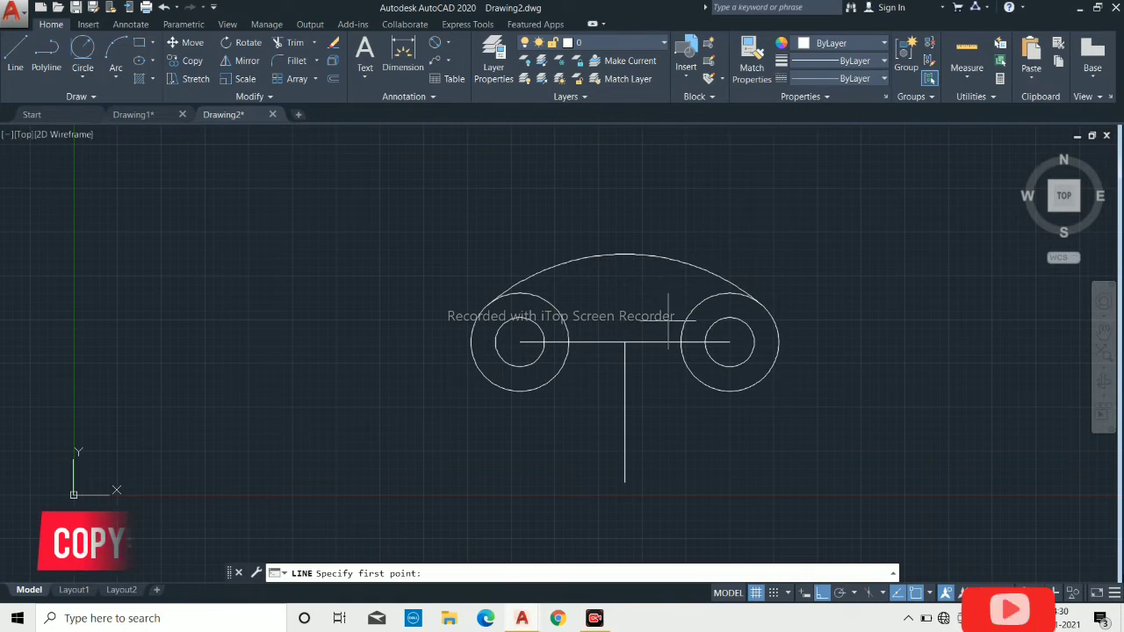
Step: Copy the 8-unit vertical line 3.5 units left and 3.5 units right, then select the middle lines
key("Escape")
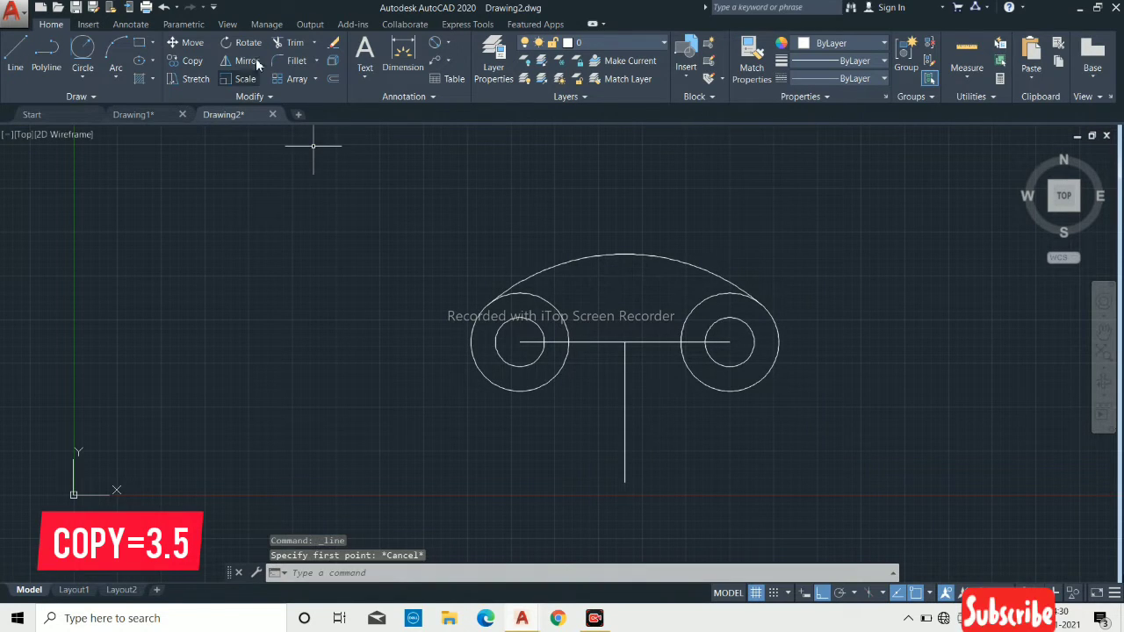
left_click(192, 60)
left_click(649, 478)
left_click(580, 452)
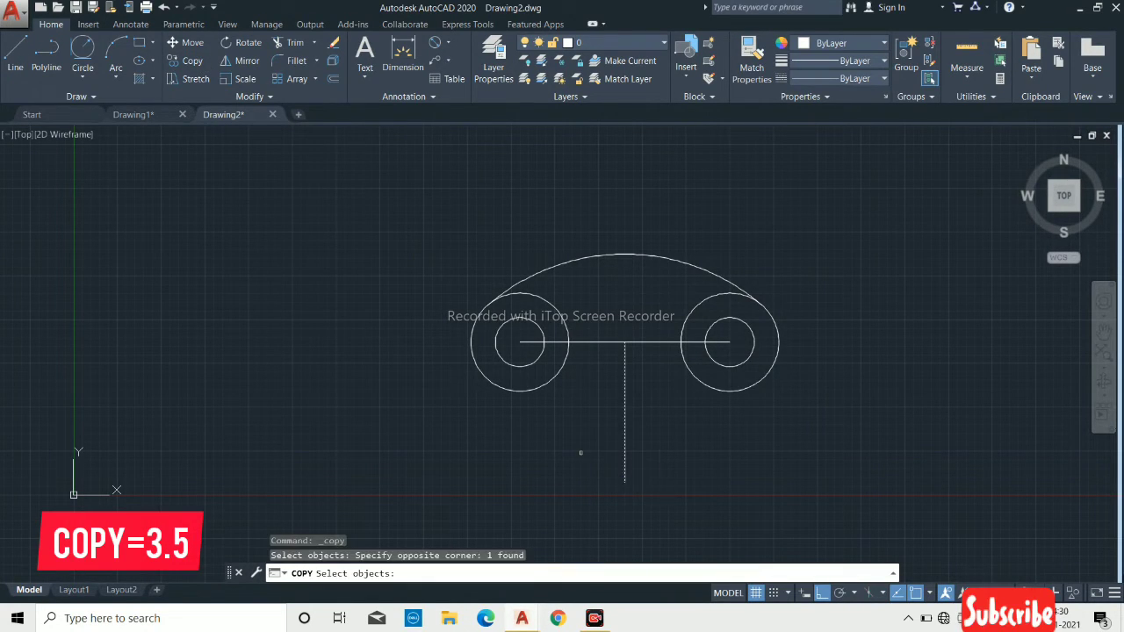
key("Return")
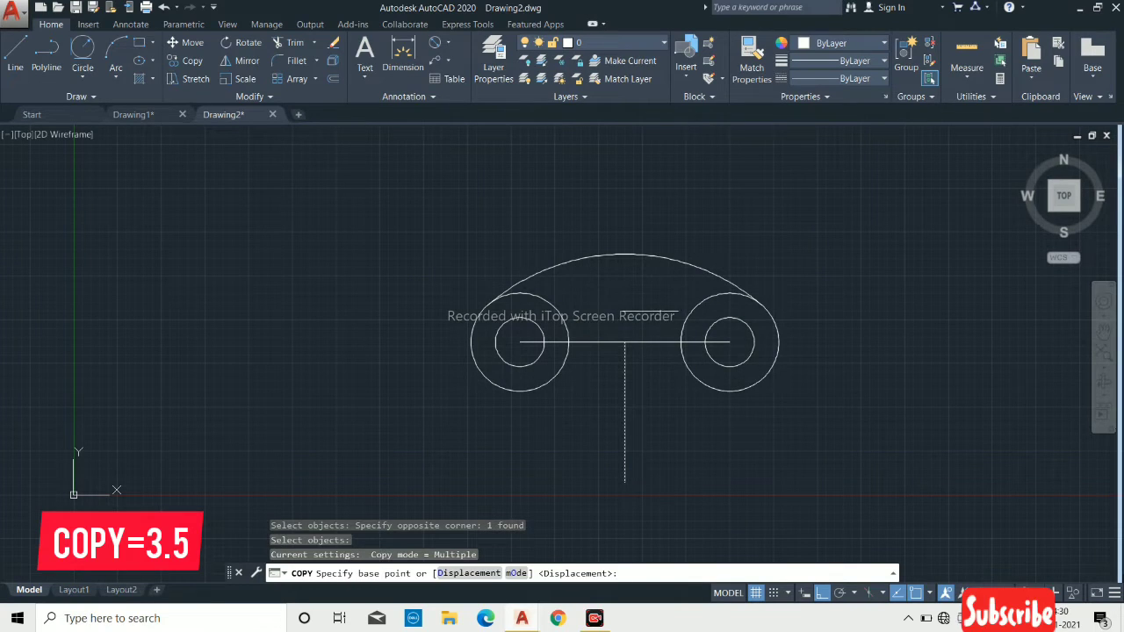
left_click(624, 482)
type("3.")
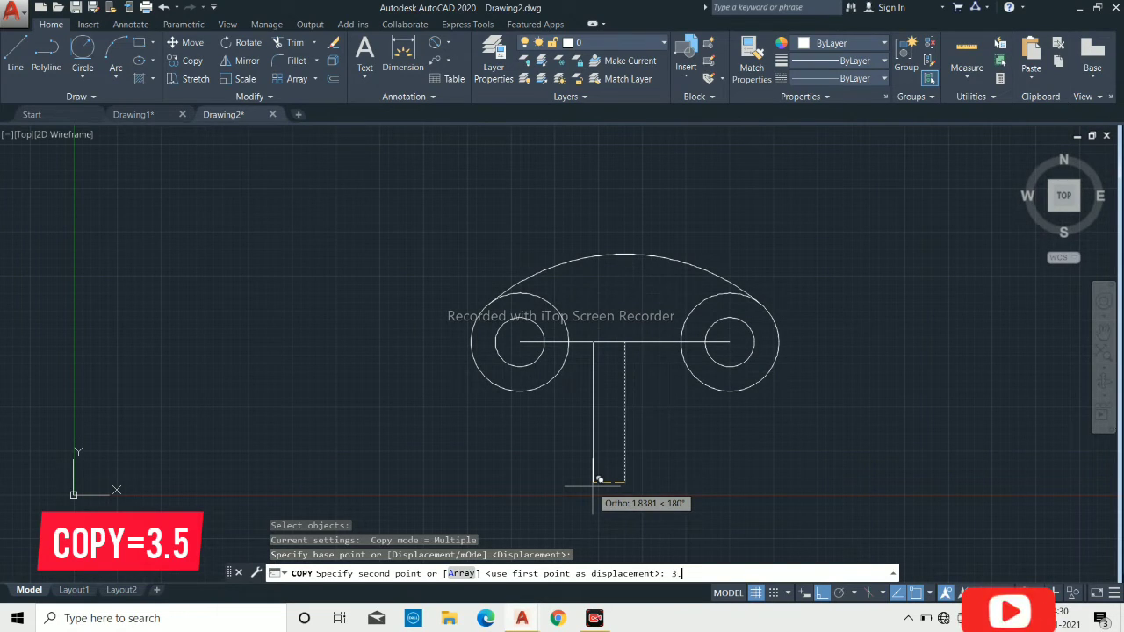
type("5")
key("Return")
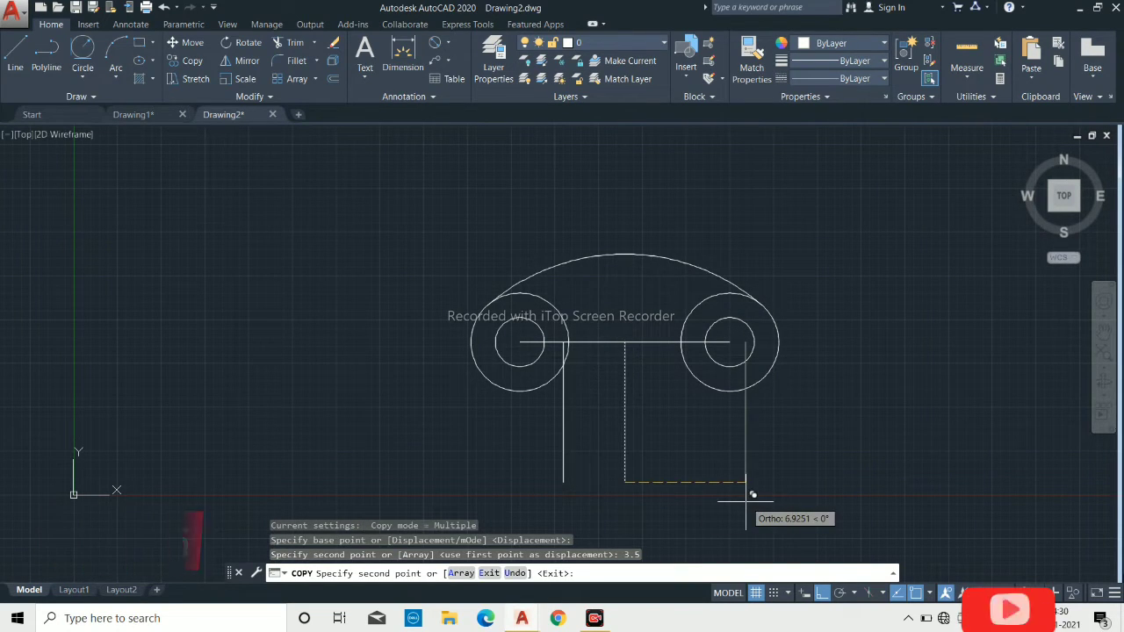
type("3")
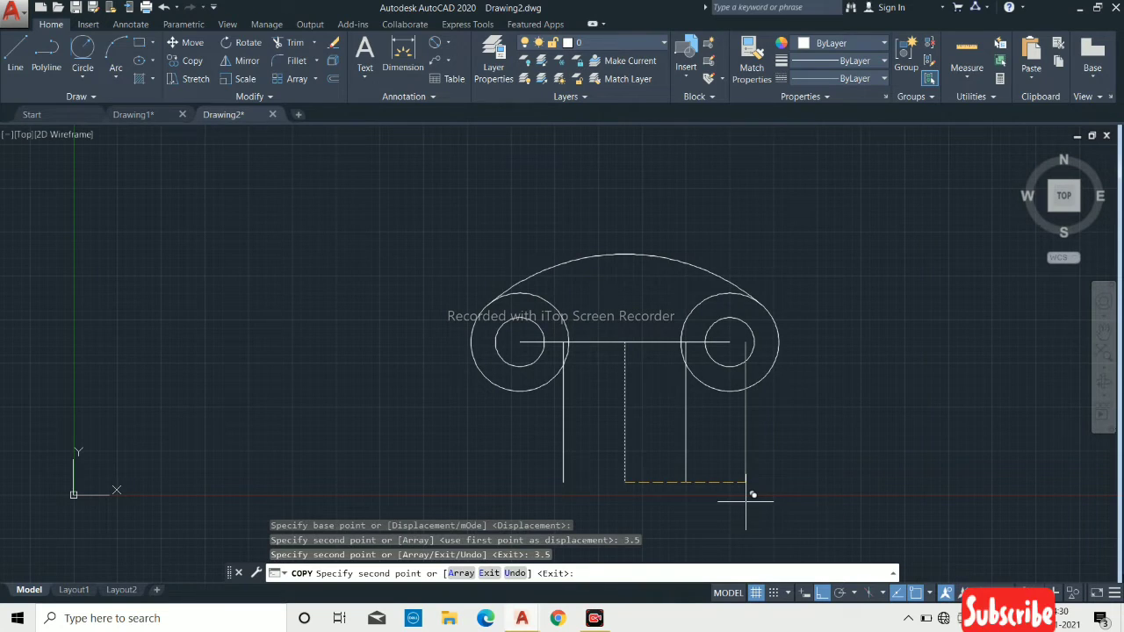
key("Return")
key("Return")
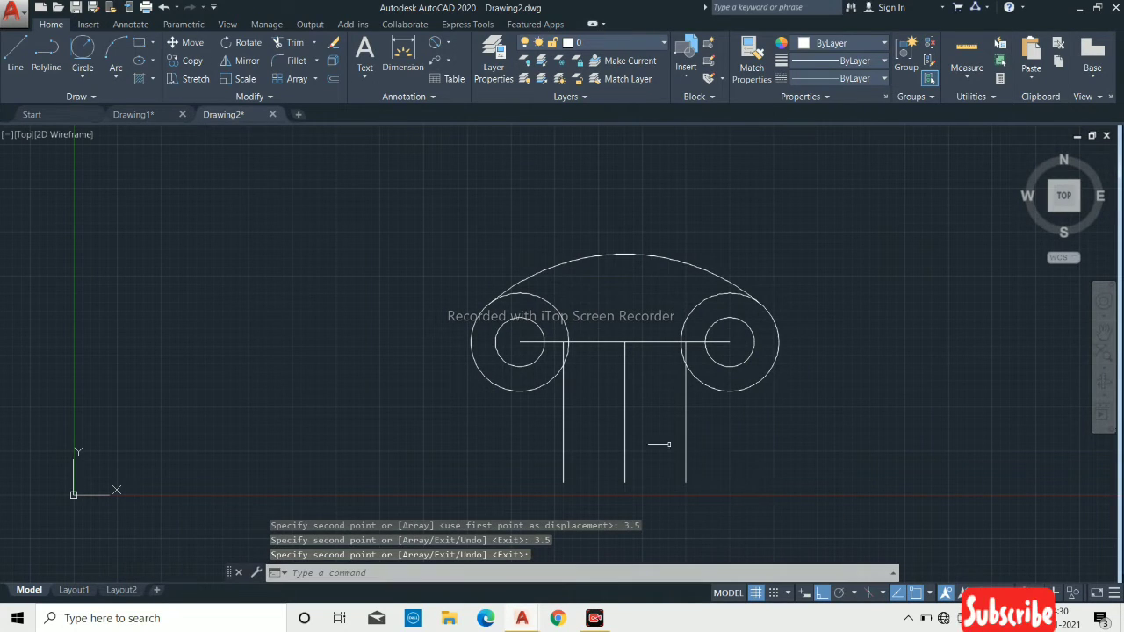
left_click(676, 425)
left_click(612, 320)
Step: Delete the middle vertical and centre lines and set up a radius 2 multiple fillet
key("Delete")
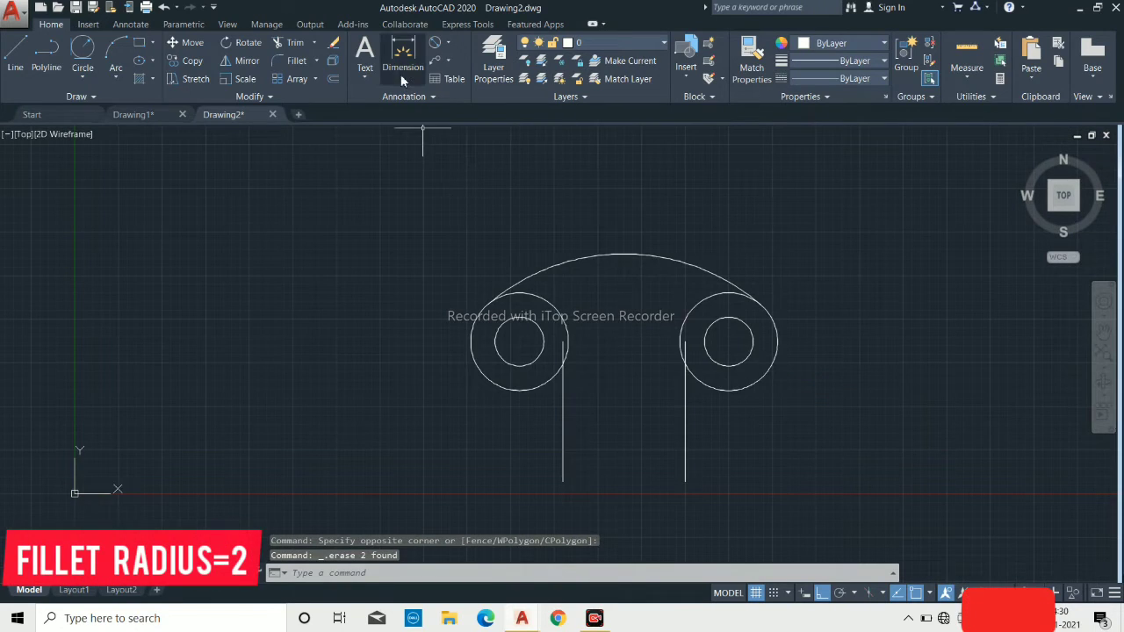
left_click(299, 61)
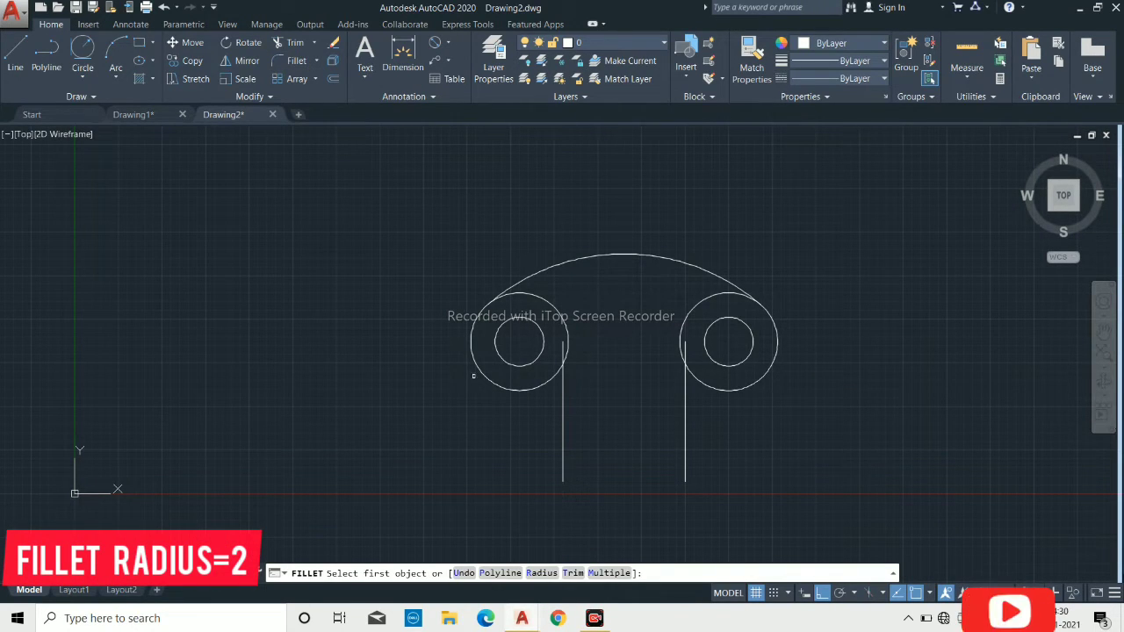
left_click(542, 574)
type("2")
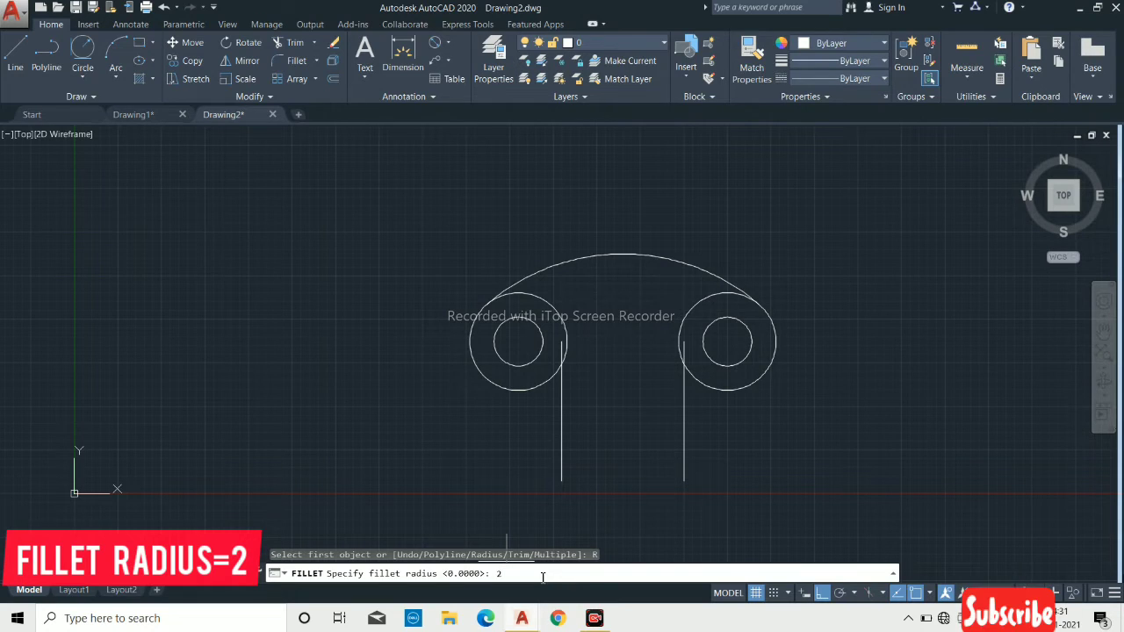
key("Return")
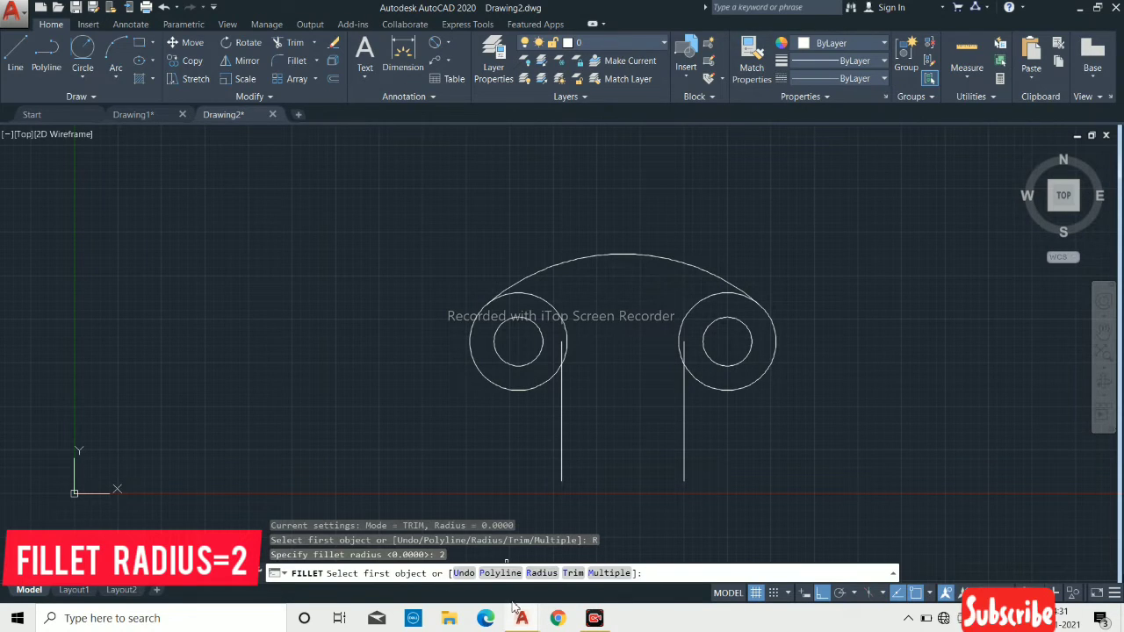
left_click(595, 573)
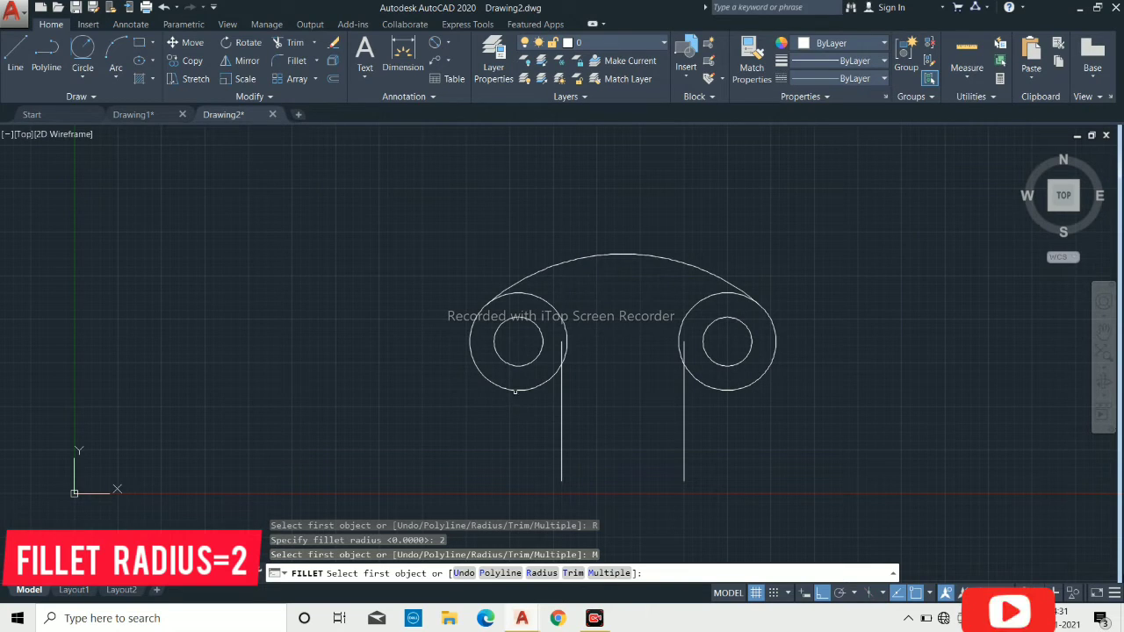
Step: Fillet each outer circle into its adjacent side line at radius 2
left_click(522, 389)
left_click(565, 395)
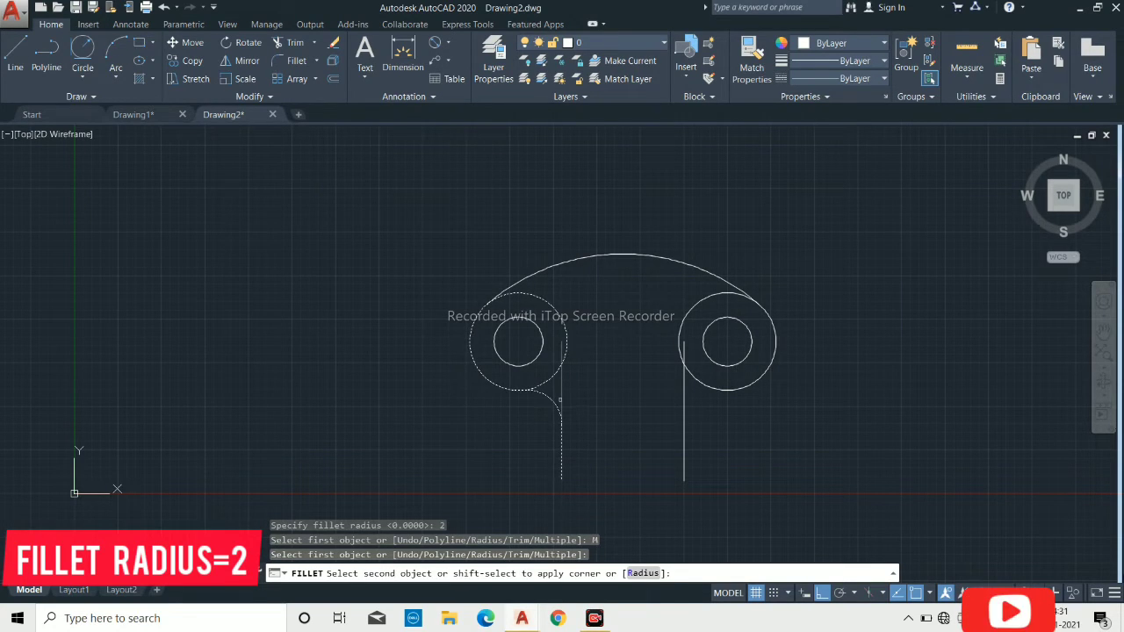
left_click(699, 383)
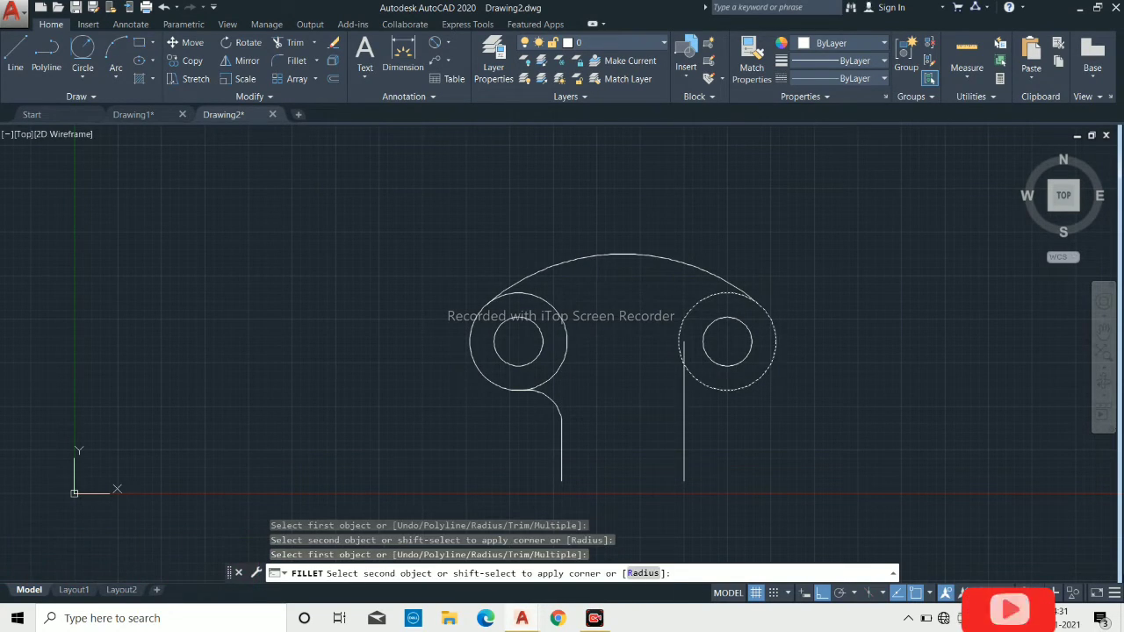
left_click(683, 394)
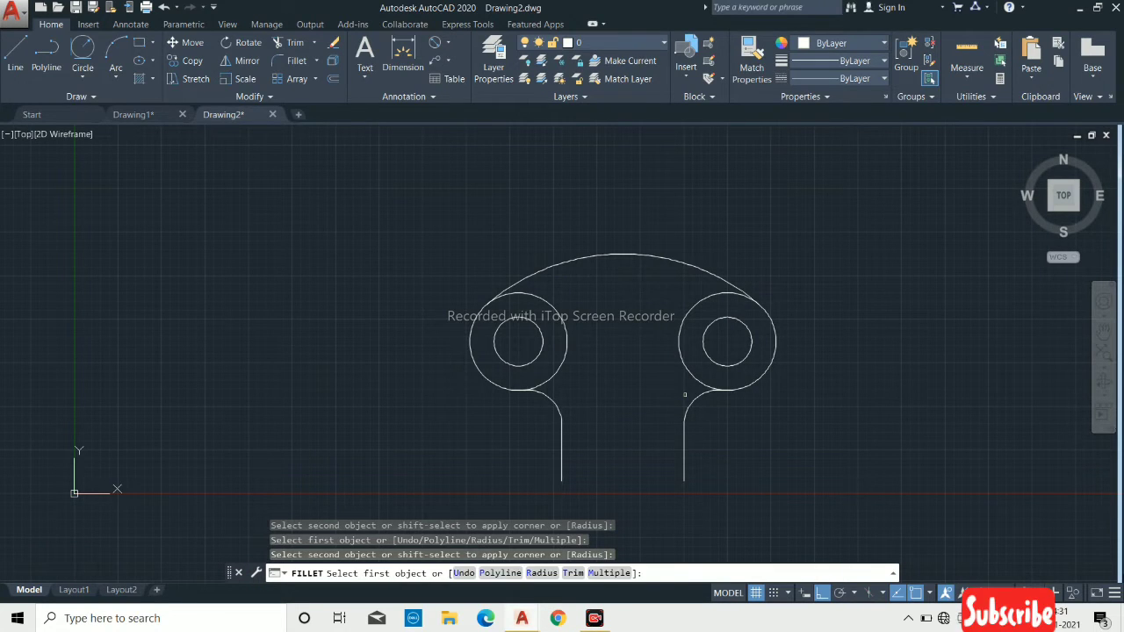
key("Escape")
left_click(25, 70)
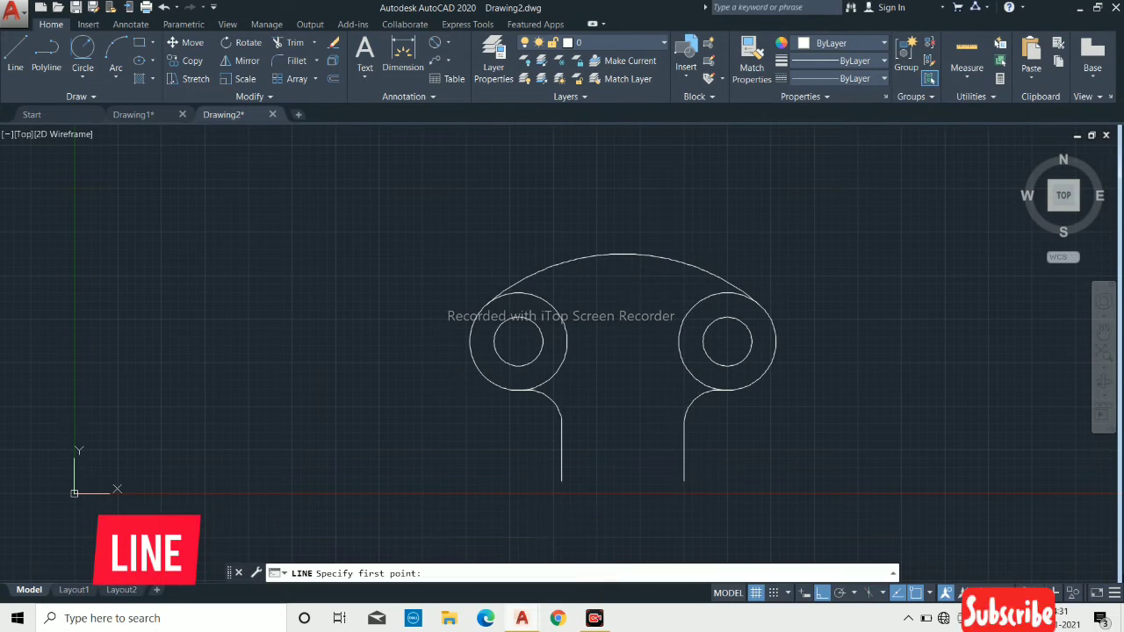
Step: Draw a bottom line joining the lower ends of the two side lines
left_click(561, 481)
left_click(683, 481)
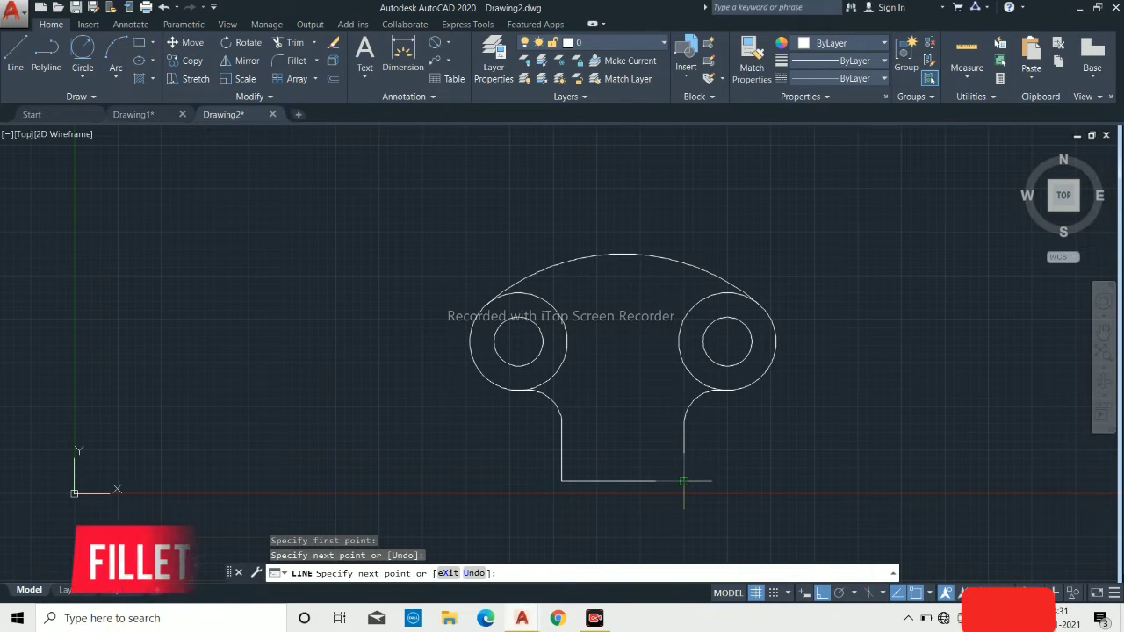
key("Return")
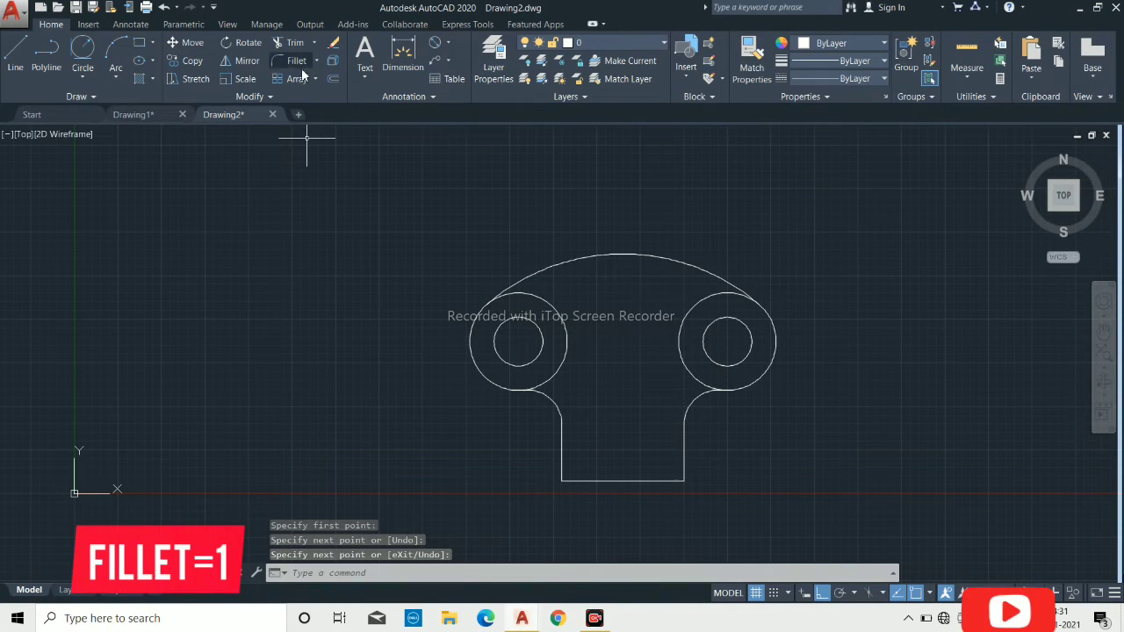
Step: Round the tab's bottom-left and bottom-right corners with radius 1 fillets
left_click(296, 62)
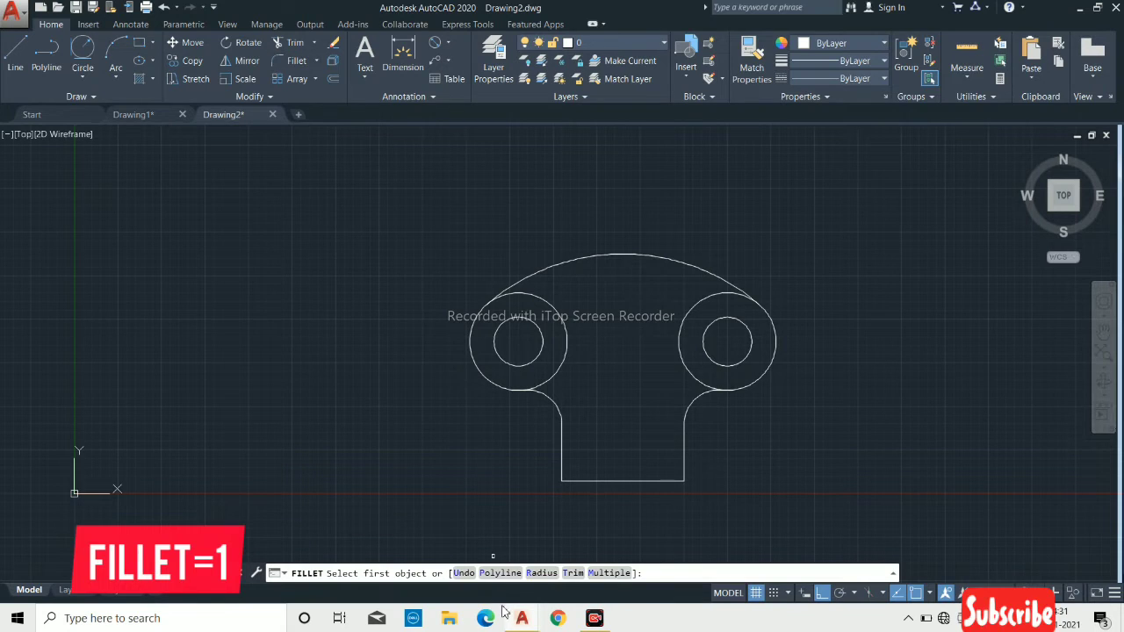
left_click(542, 573)
type("1")
key("Return")
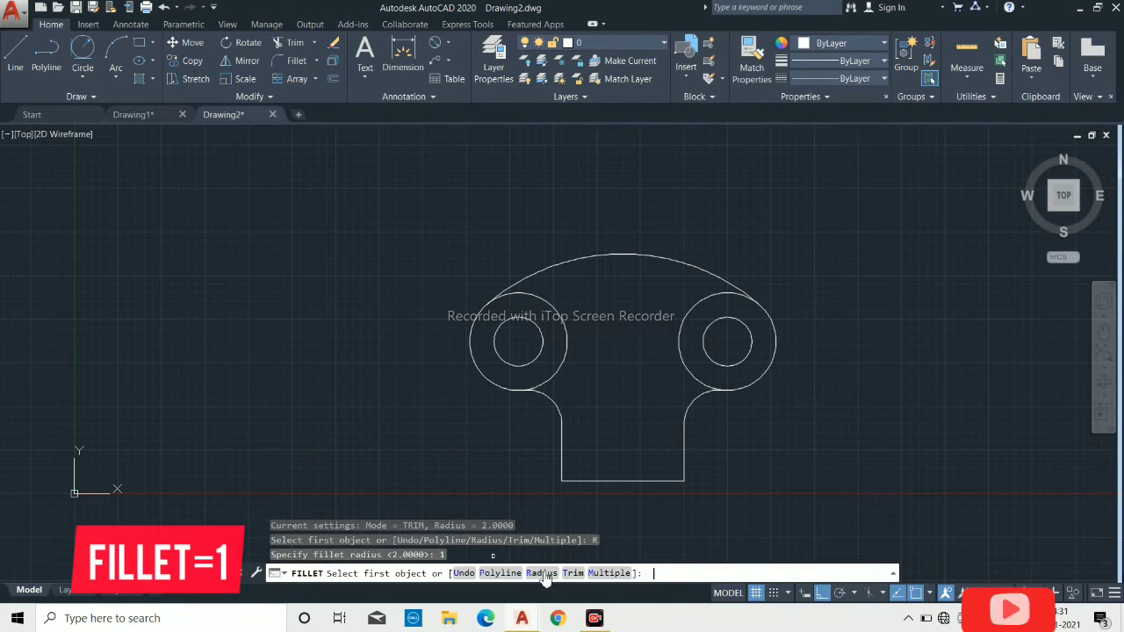
left_click(611, 572)
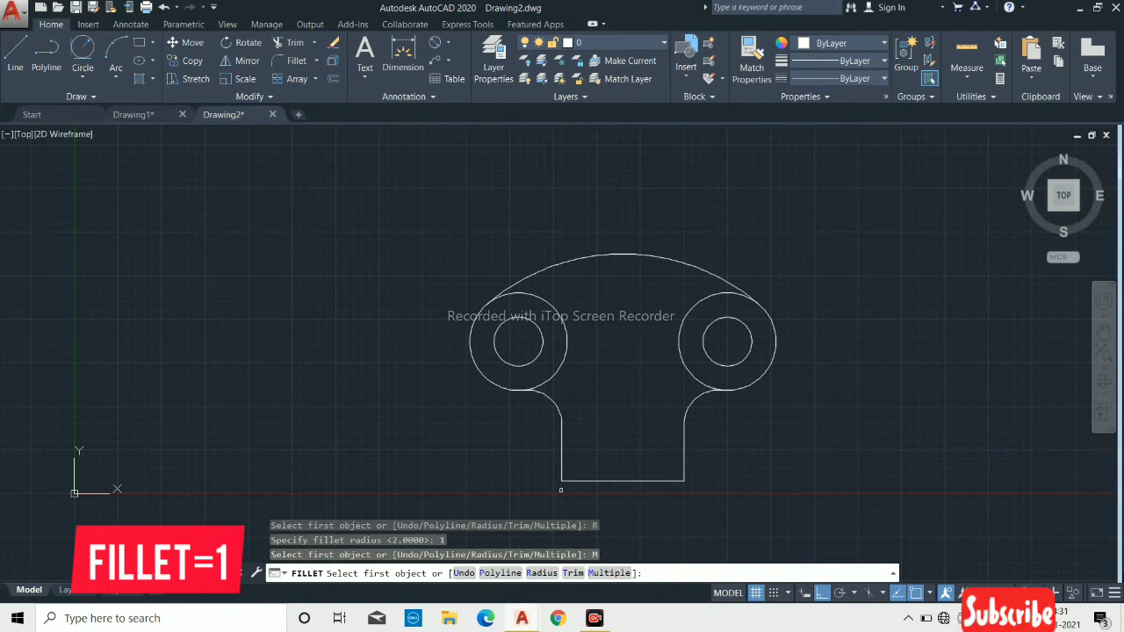
left_click(562, 468)
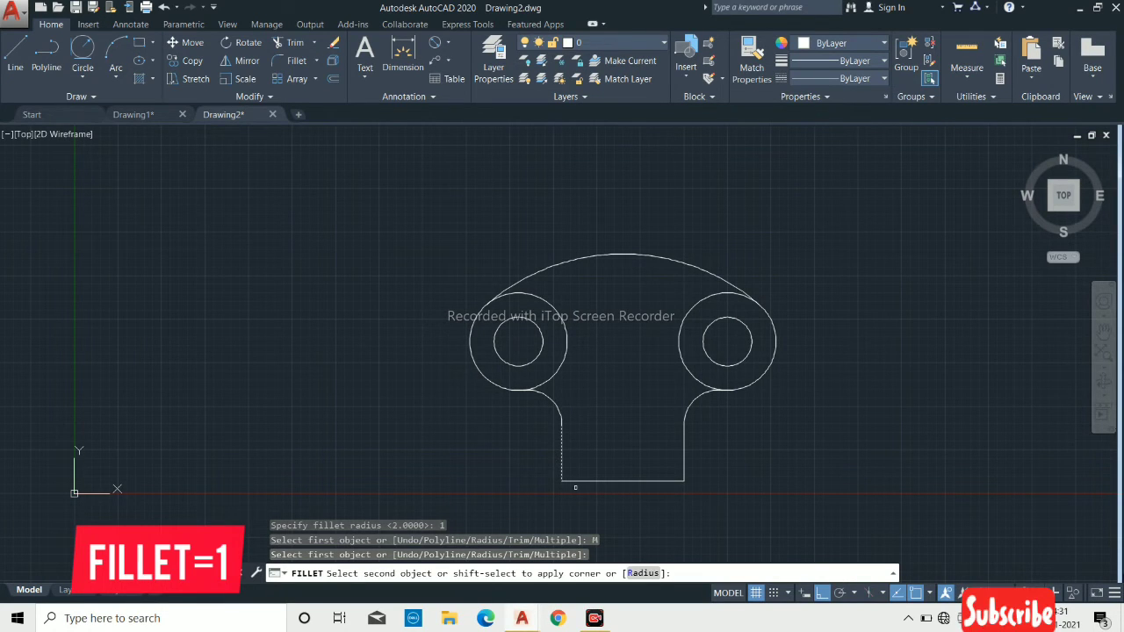
left_click(572, 480)
left_click(684, 443)
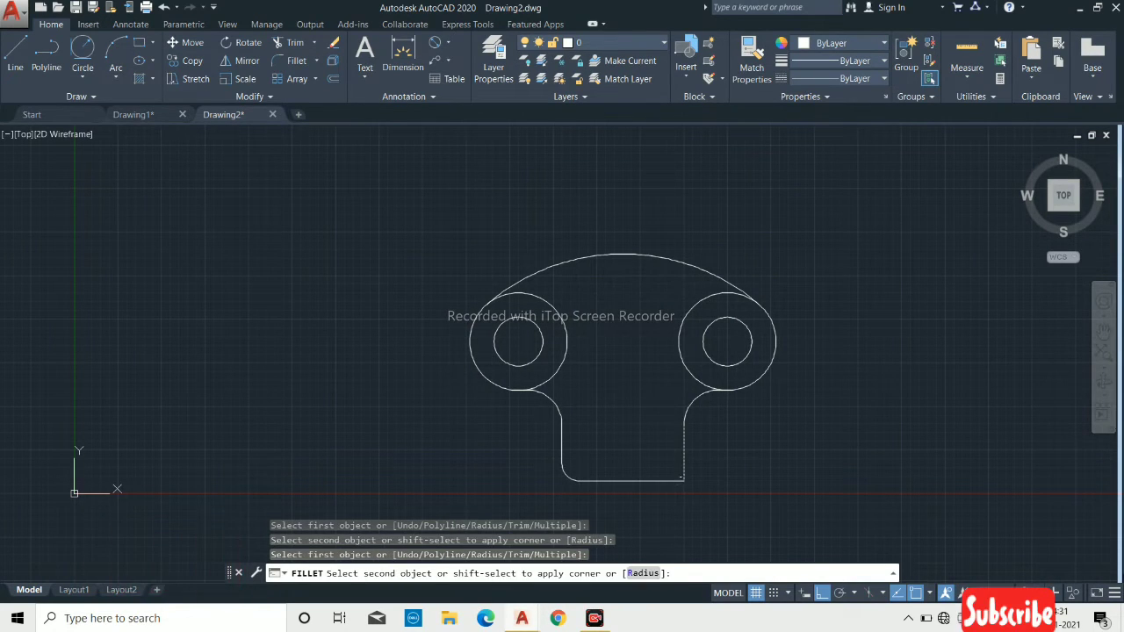
left_click(676, 481)
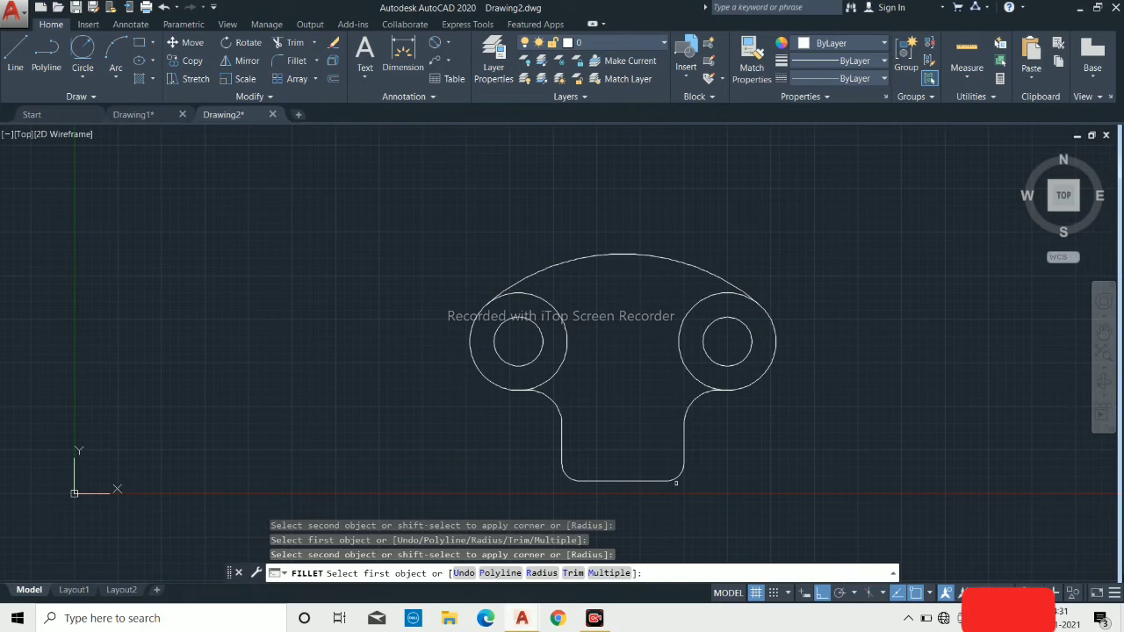
key("Return")
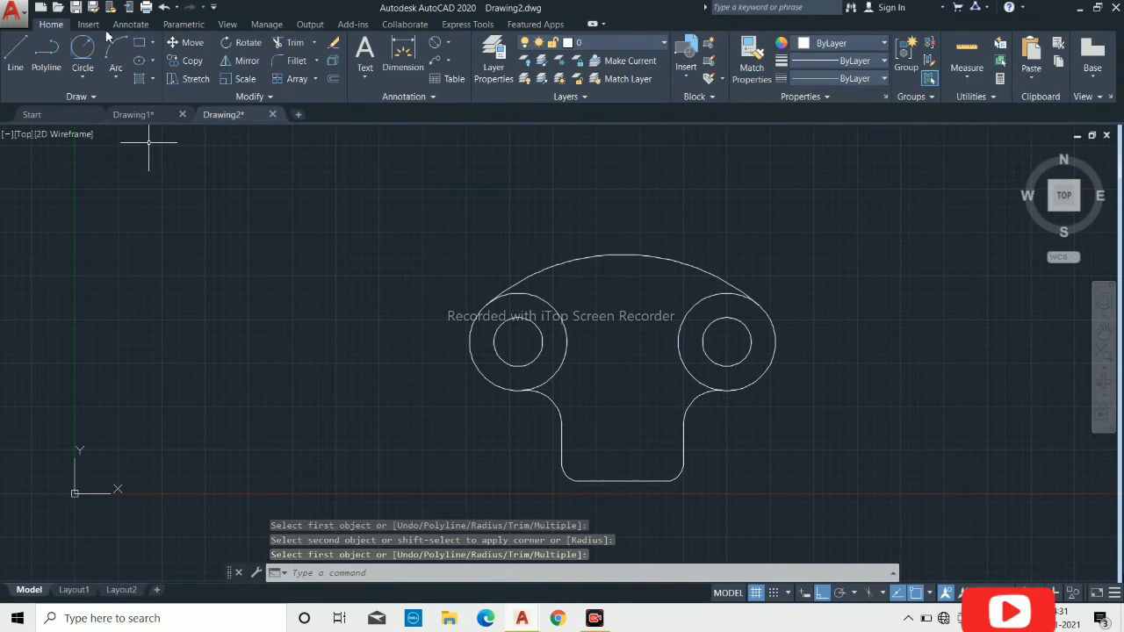
Step: Draw a 3 by 7 rectangle from lines to the left of the part
left_click(15, 57)
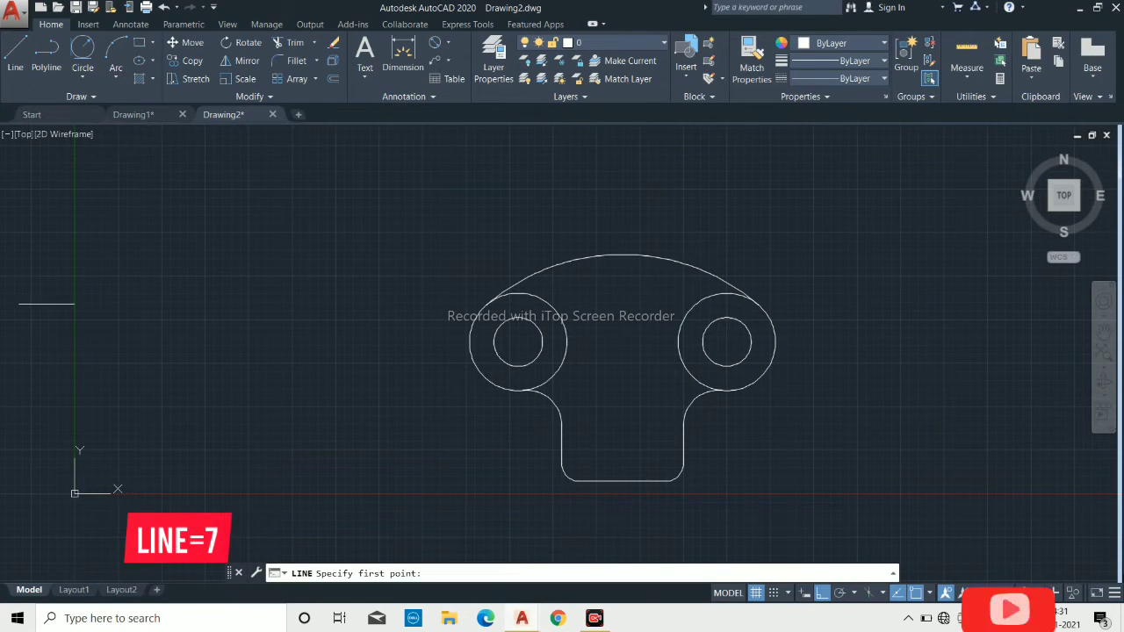
left_click(203, 430)
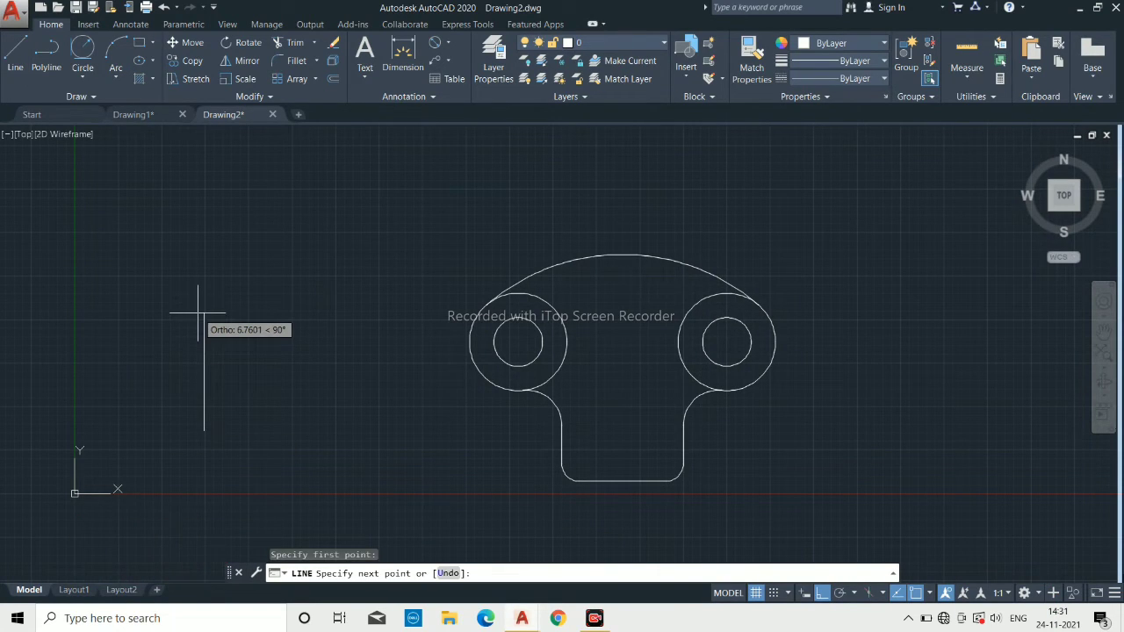
type("7")
key("Return")
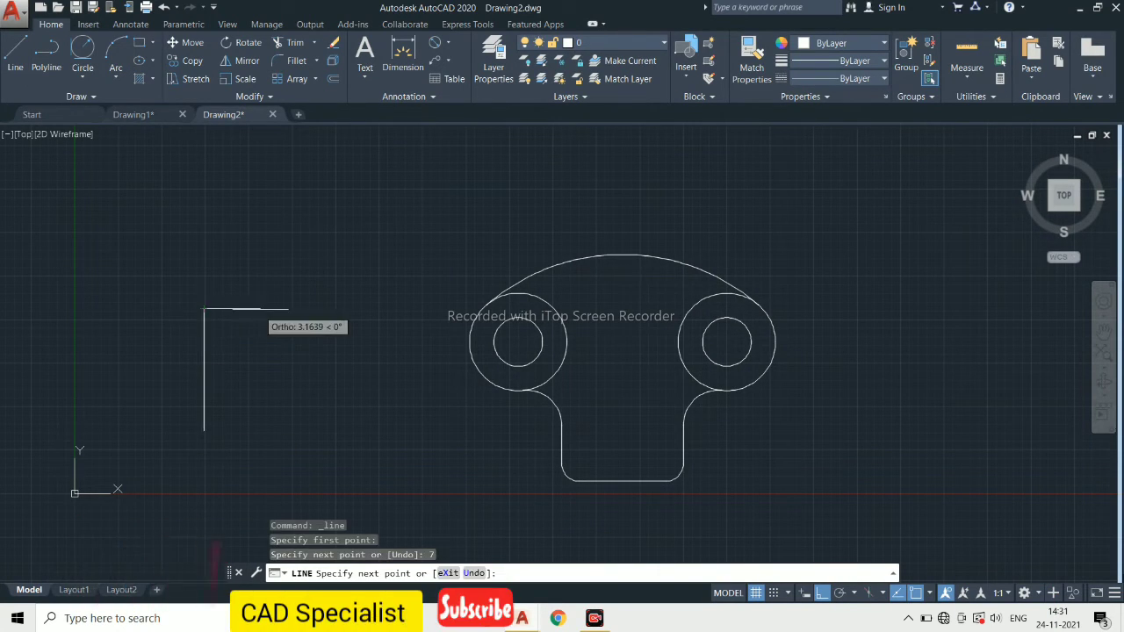
type("3")
key("Return")
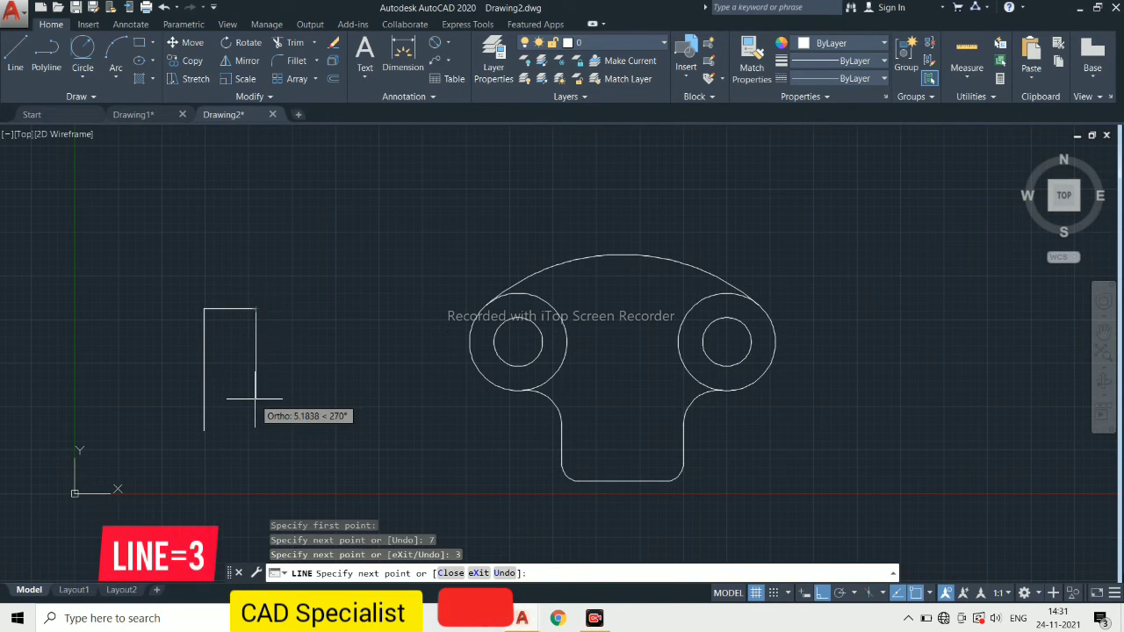
type("7")
key("Return")
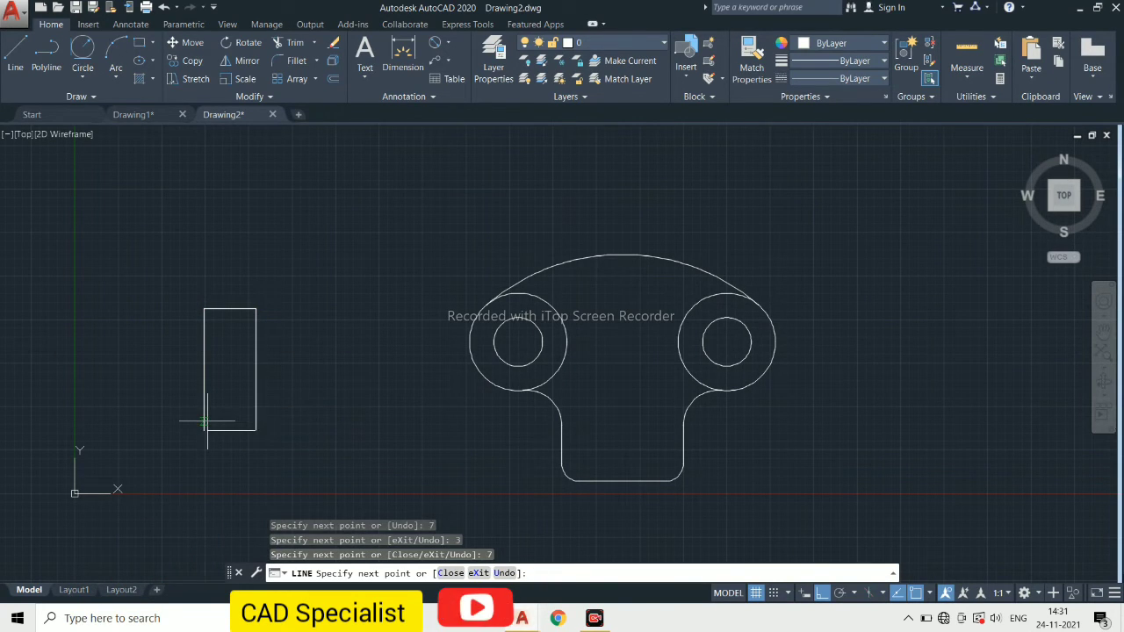
type("3")
key("Return")
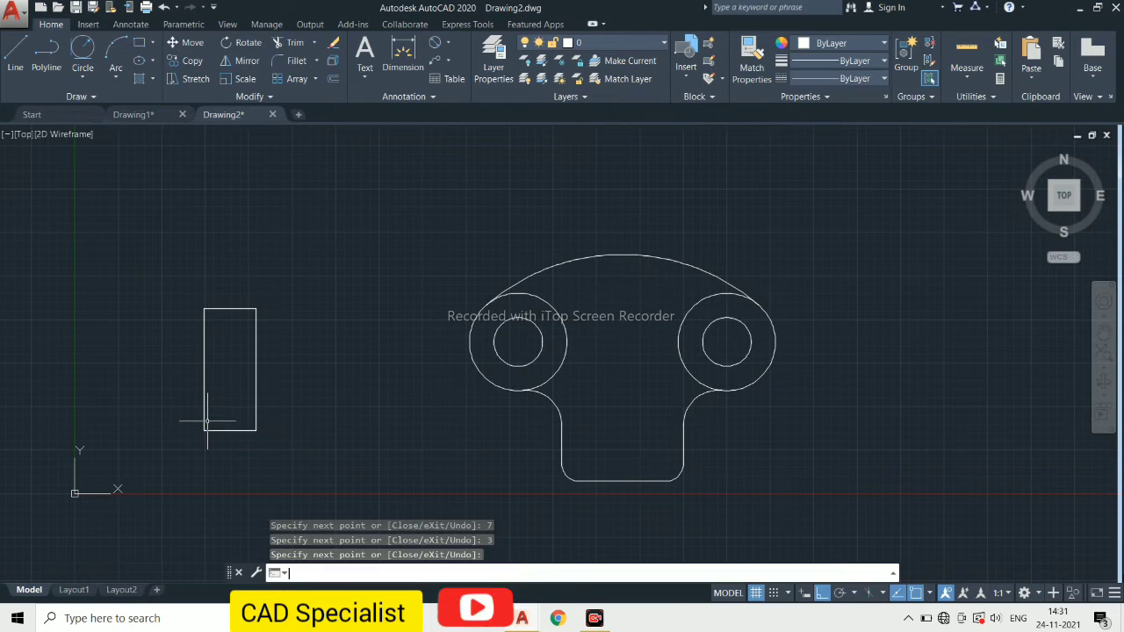
key("Return")
Step: Join the four rectangle lines into a single polyline
left_click(326, 453)
left_click(129, 266)
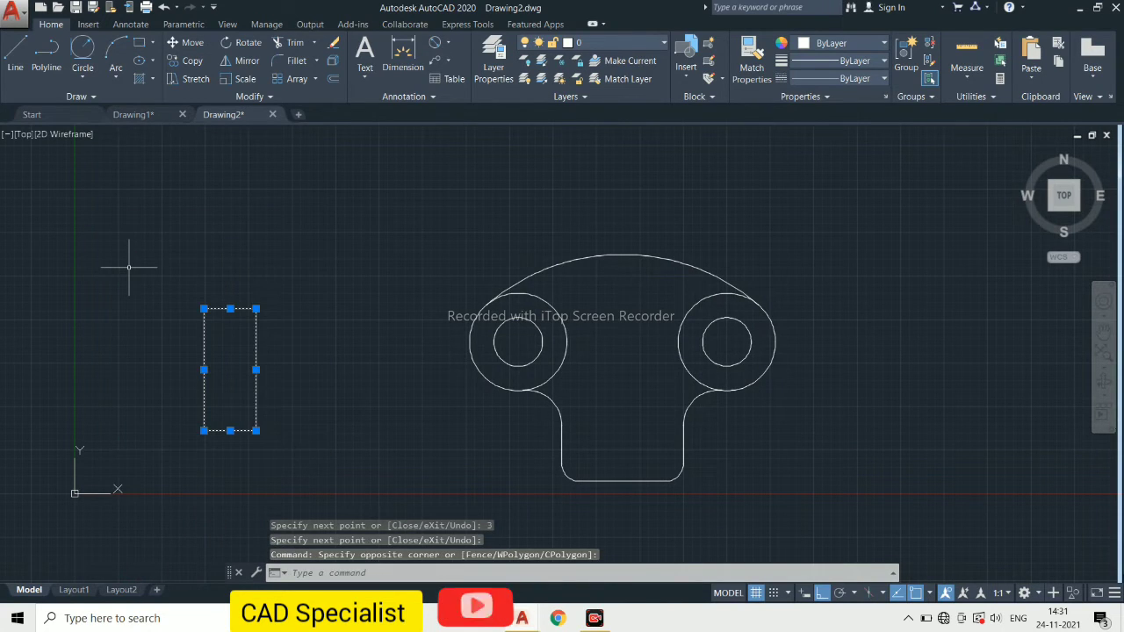
type("j")
key("Return")
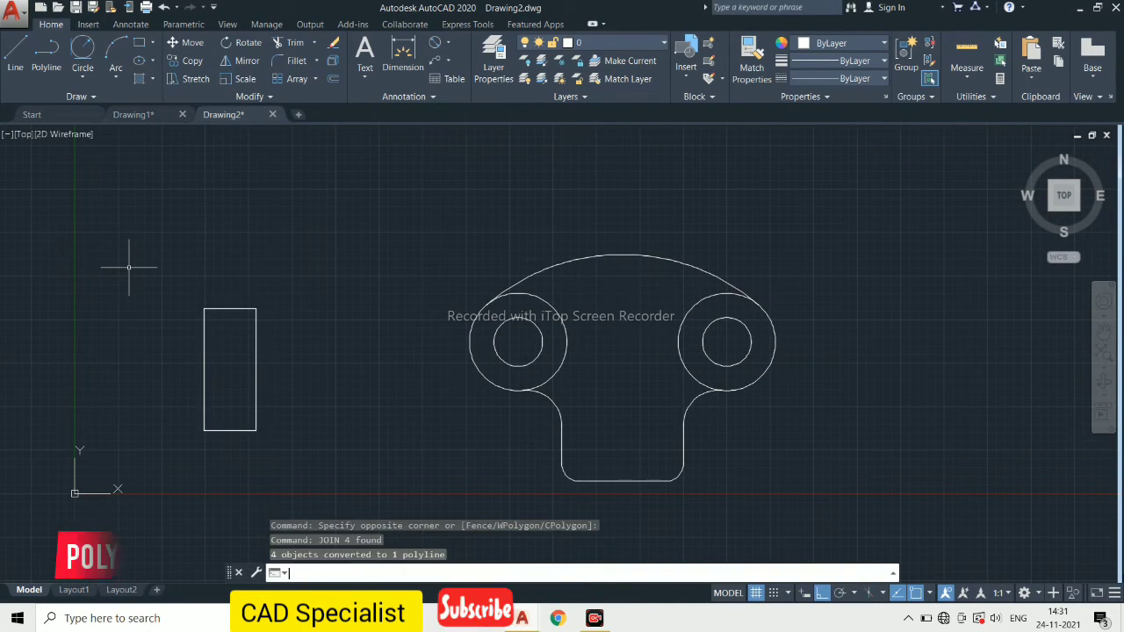
Step: Fillet all four rectangle corners at radius 1 using the Polyline option
left_click(296, 61)
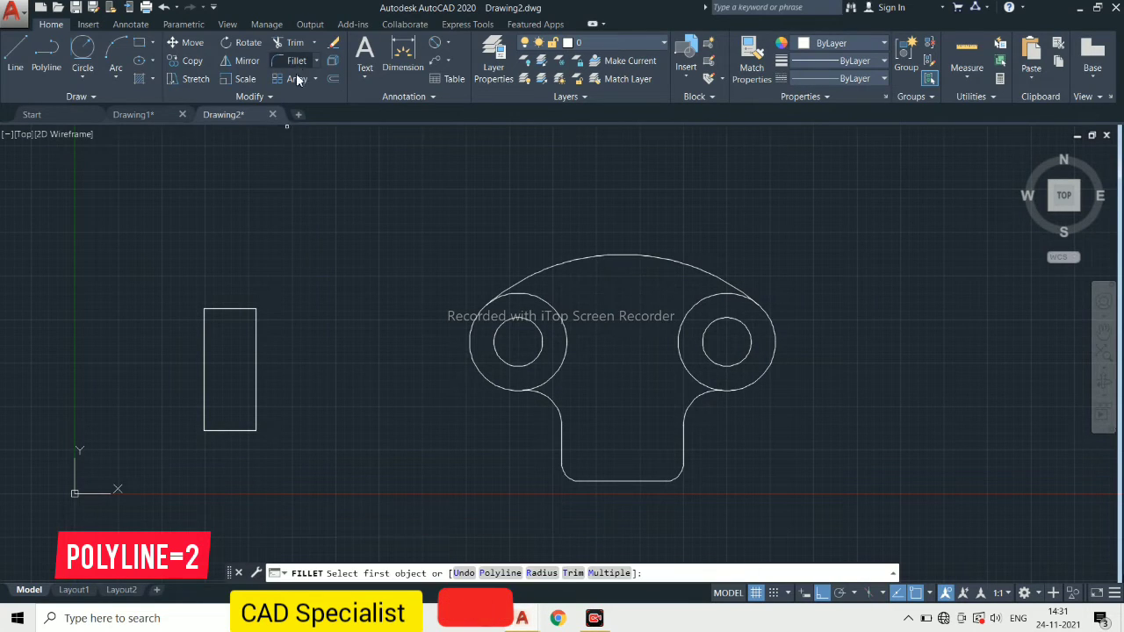
left_click(513, 574)
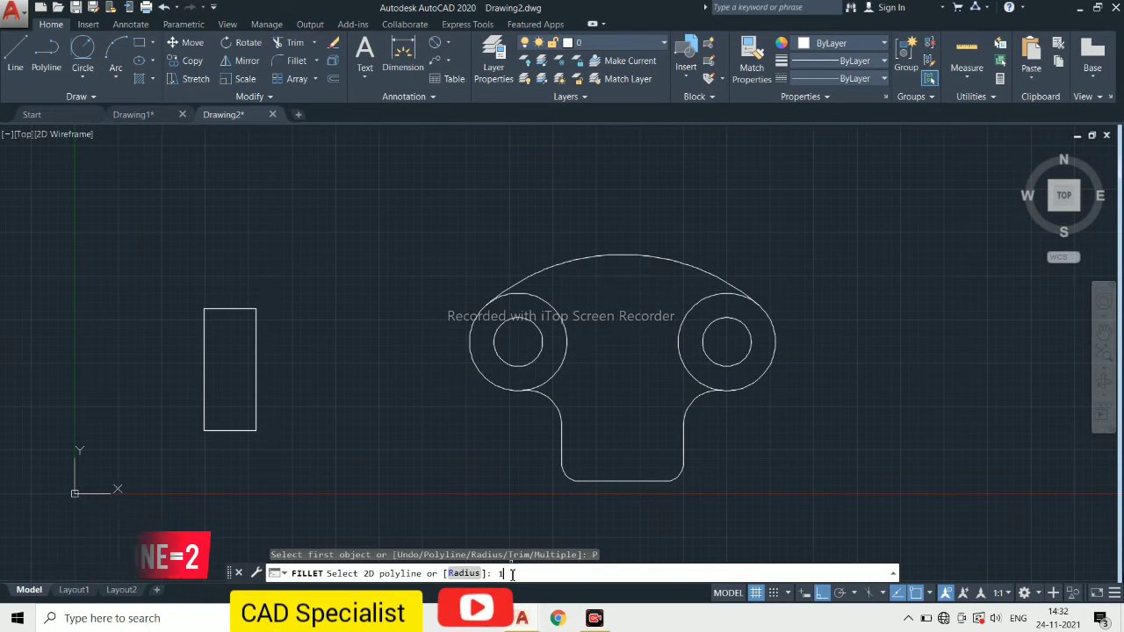
type("1")
key("Return")
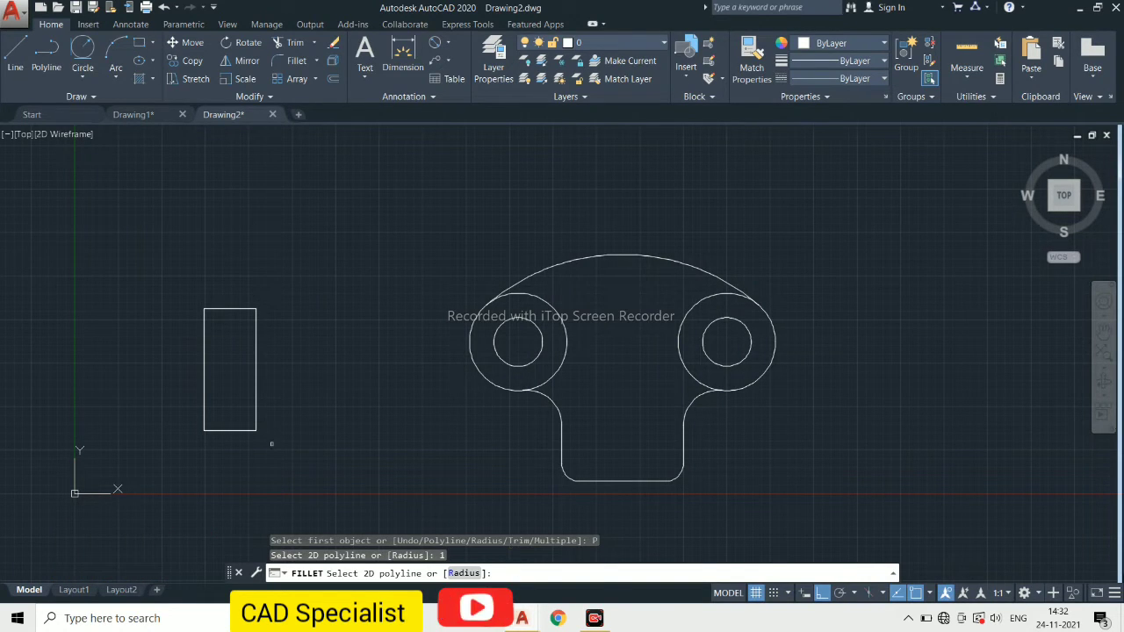
left_click(247, 430)
key("Return")
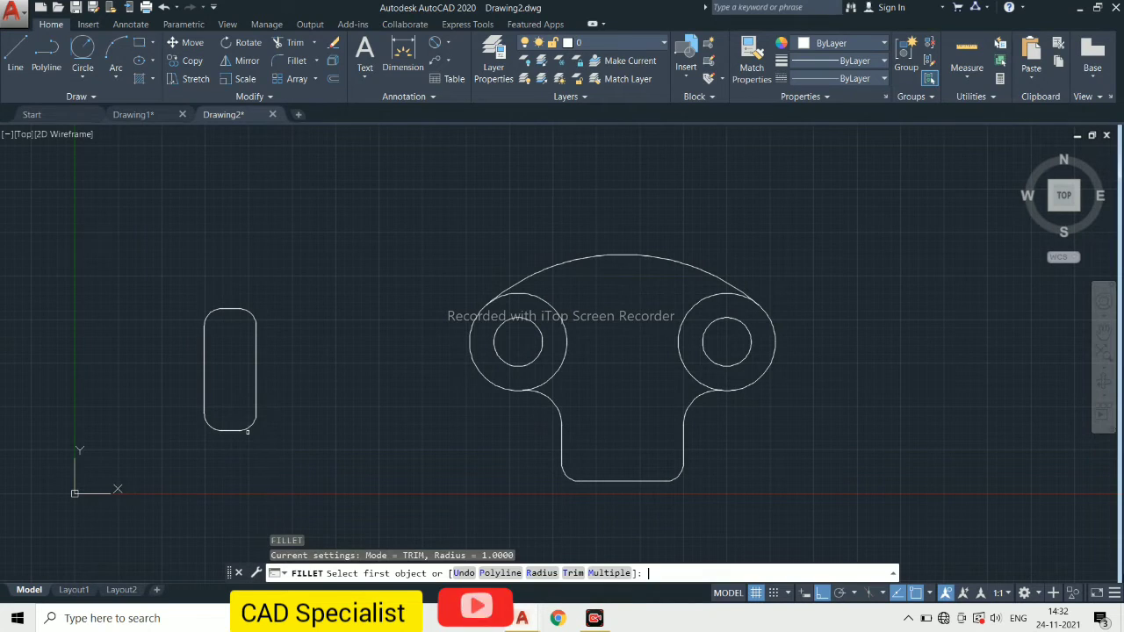
key("Escape")
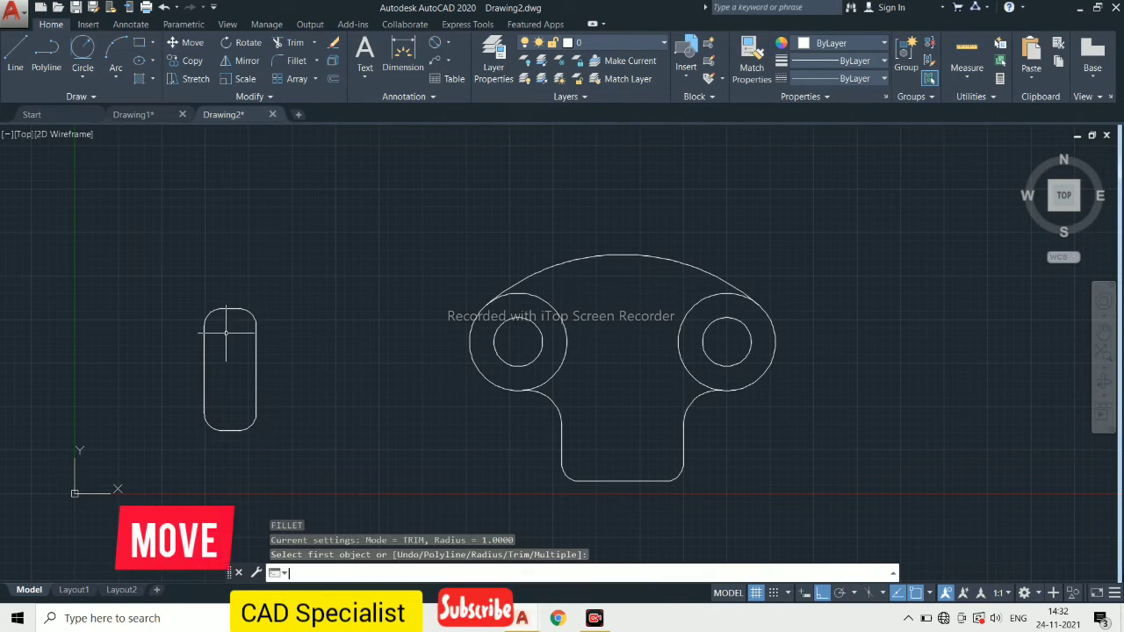
Step: Move the rounded rectangle so its bottom midpoint sits on the lower tab's bottom-edge midpoint
left_click(180, 44)
left_click(204, 423)
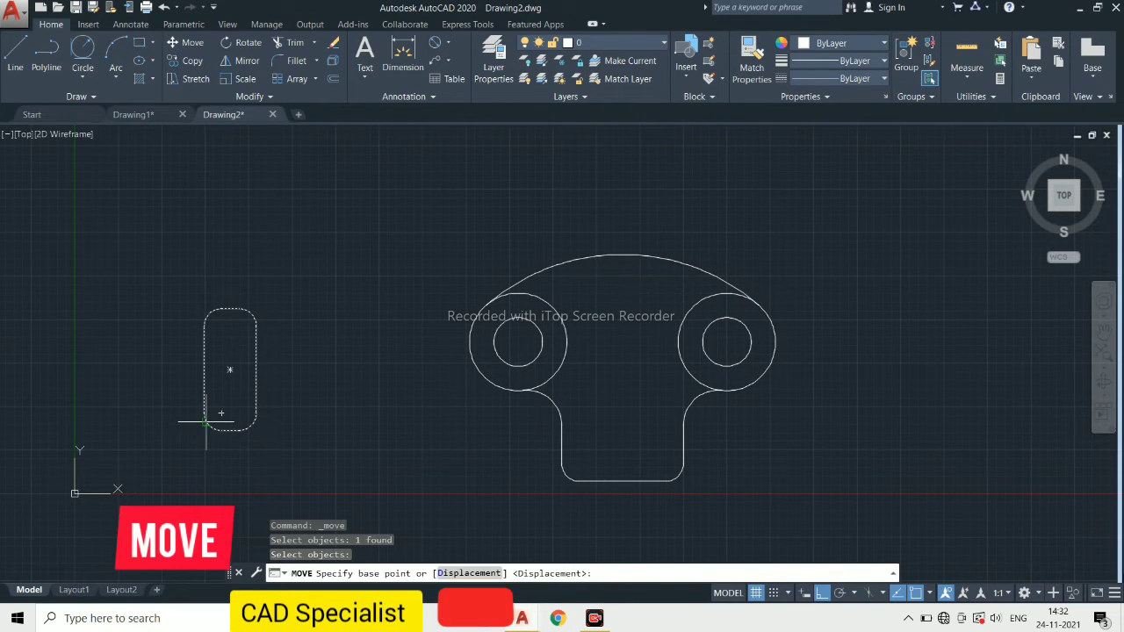
left_click(231, 430)
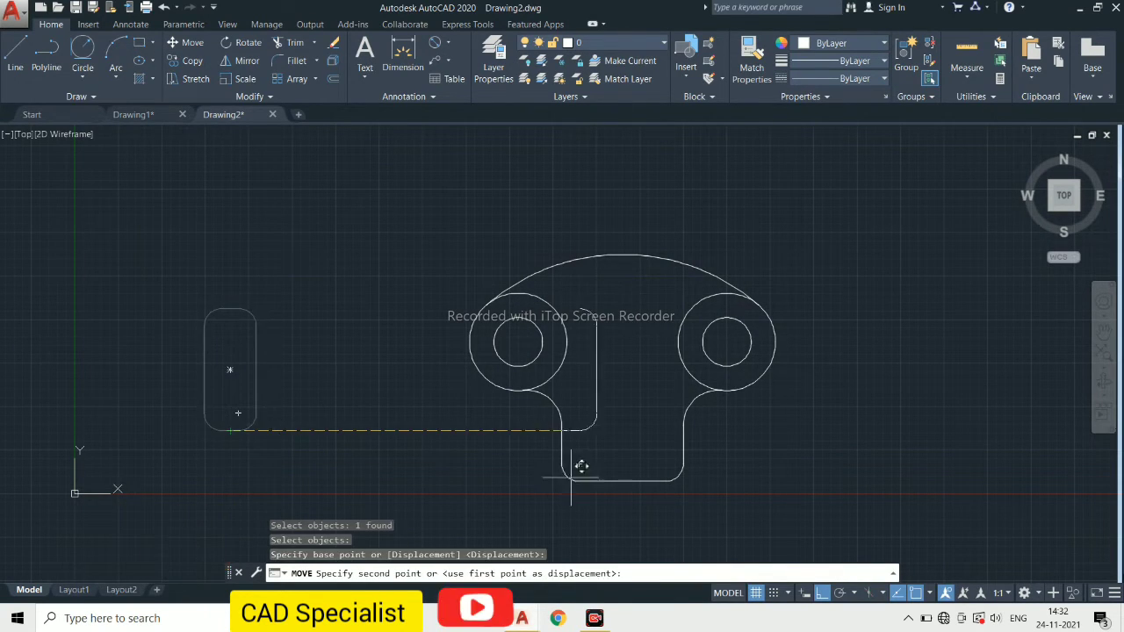
left_click(622, 481)
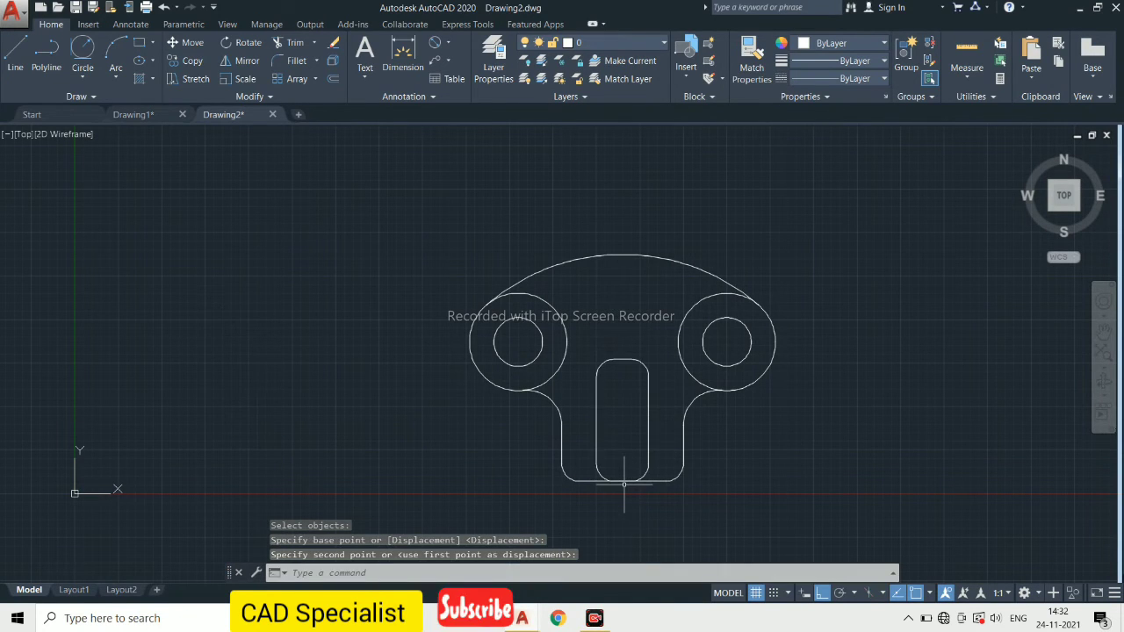
Step: Move the slot 2 units straight up with Ortho on
left_click(607, 398)
left_click(597, 355)
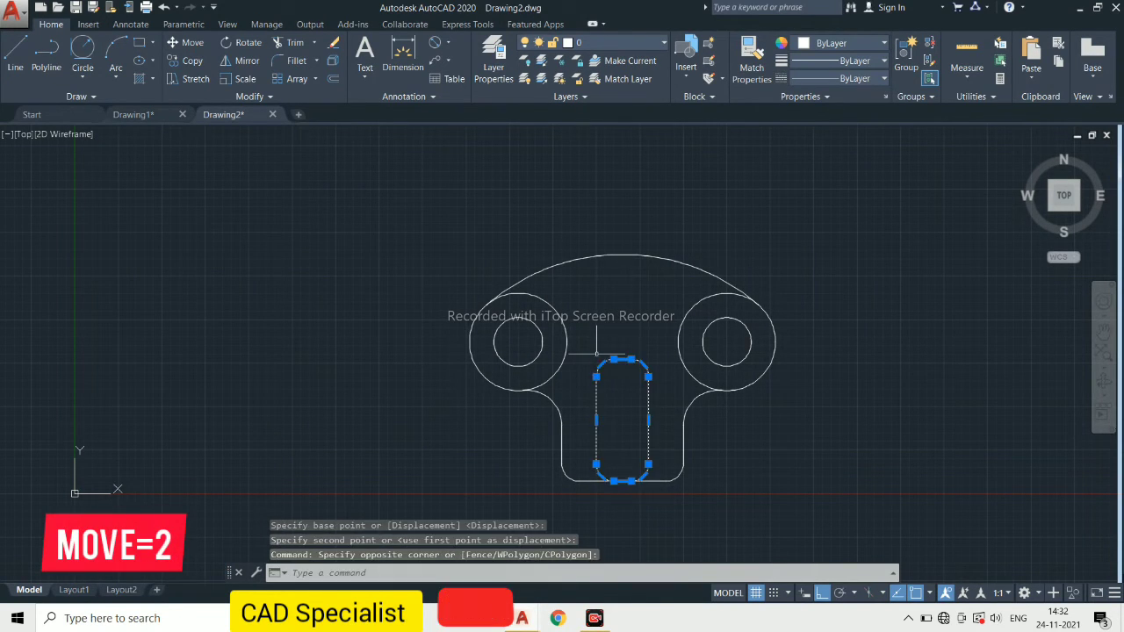
left_click(180, 44)
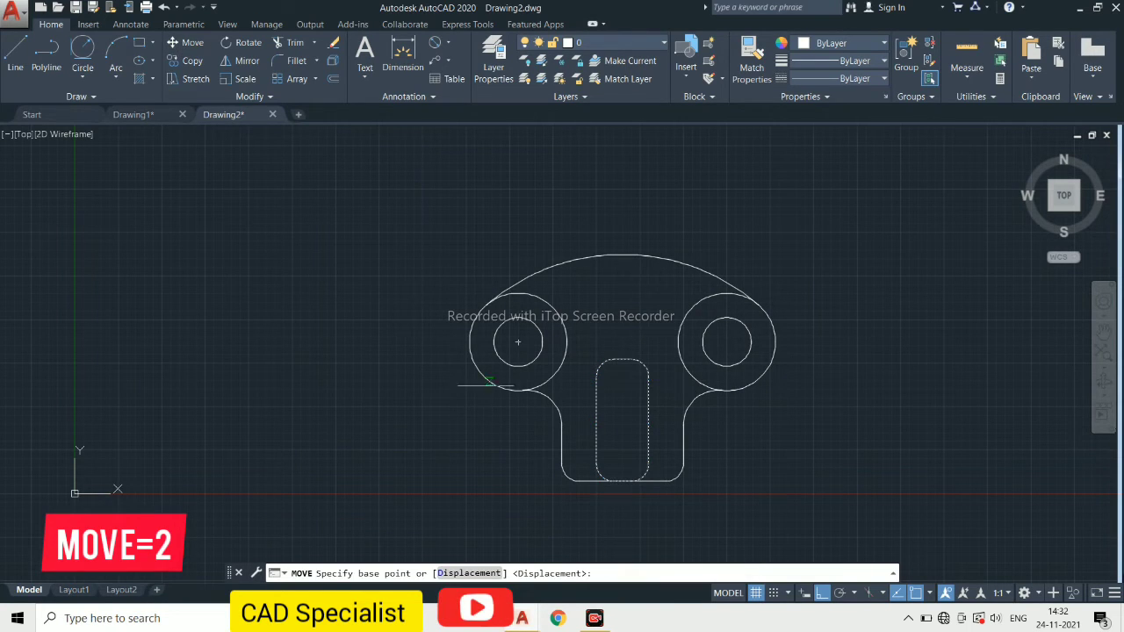
left_click(622, 481)
type("2")
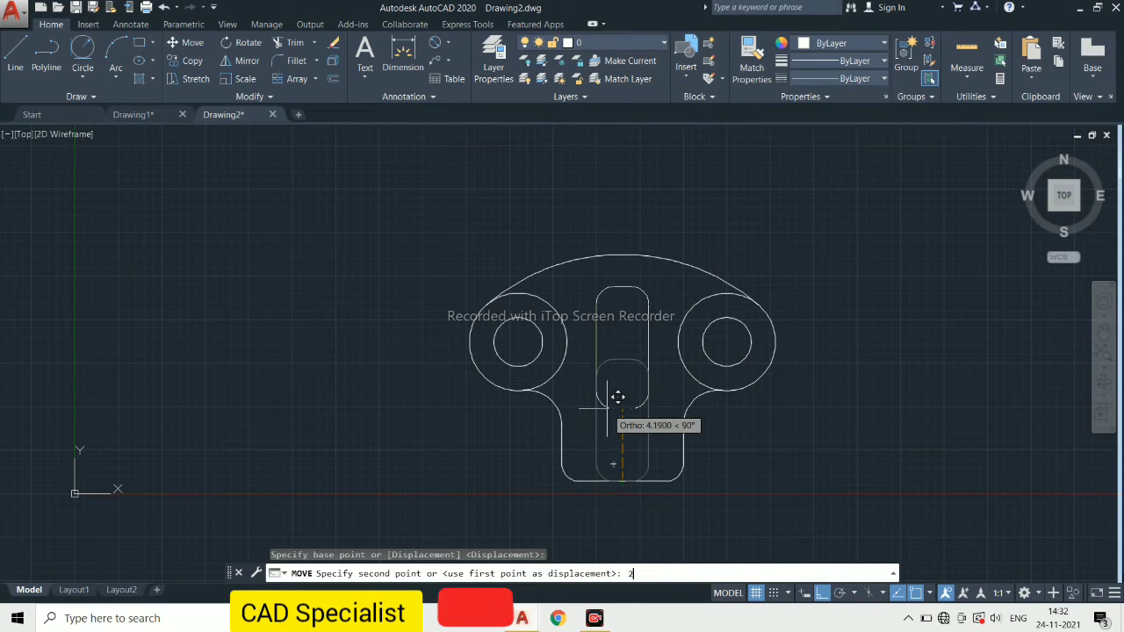
key("Return")
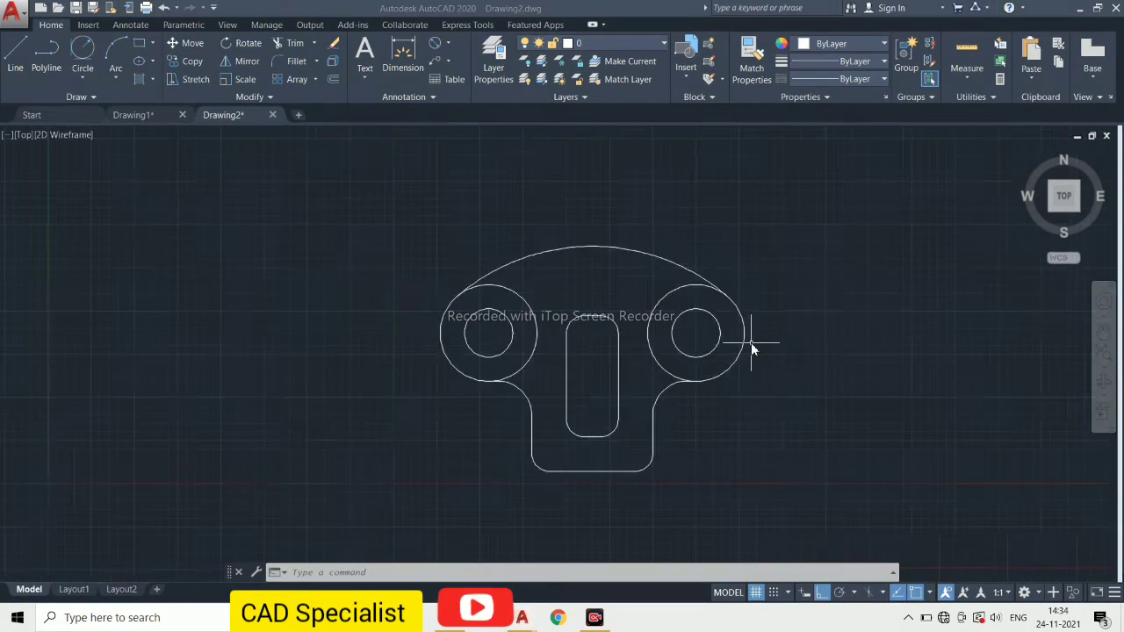
Step: Load the CENTER linetype into the drawing through the Linetype Manager
scroll(750, 342, "up", 2)
left_click(833, 79)
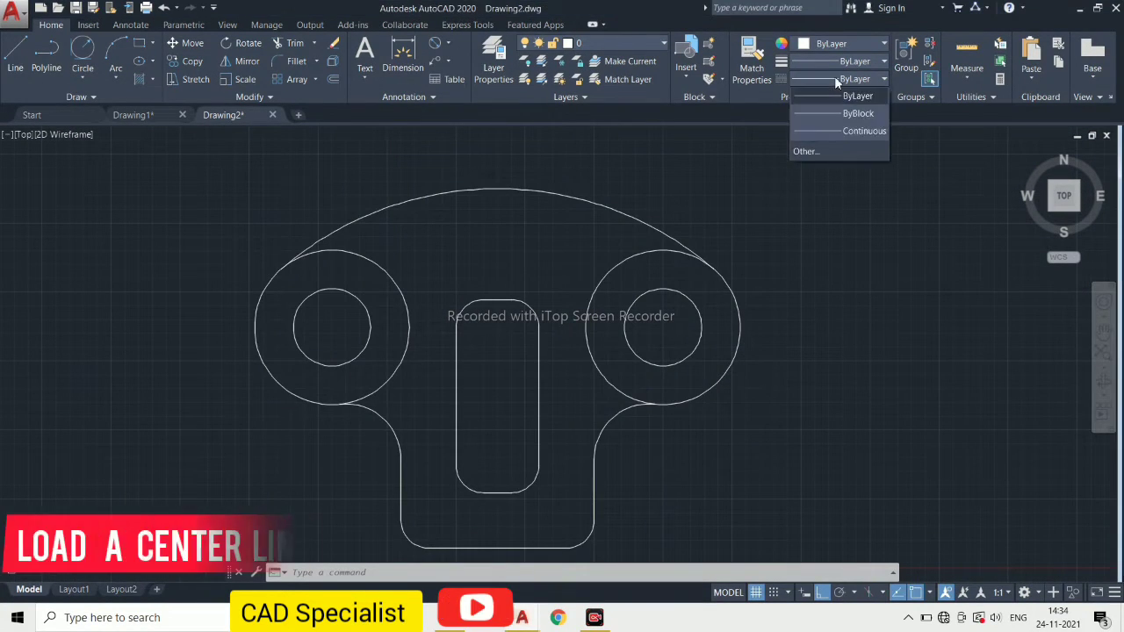
left_click(834, 151)
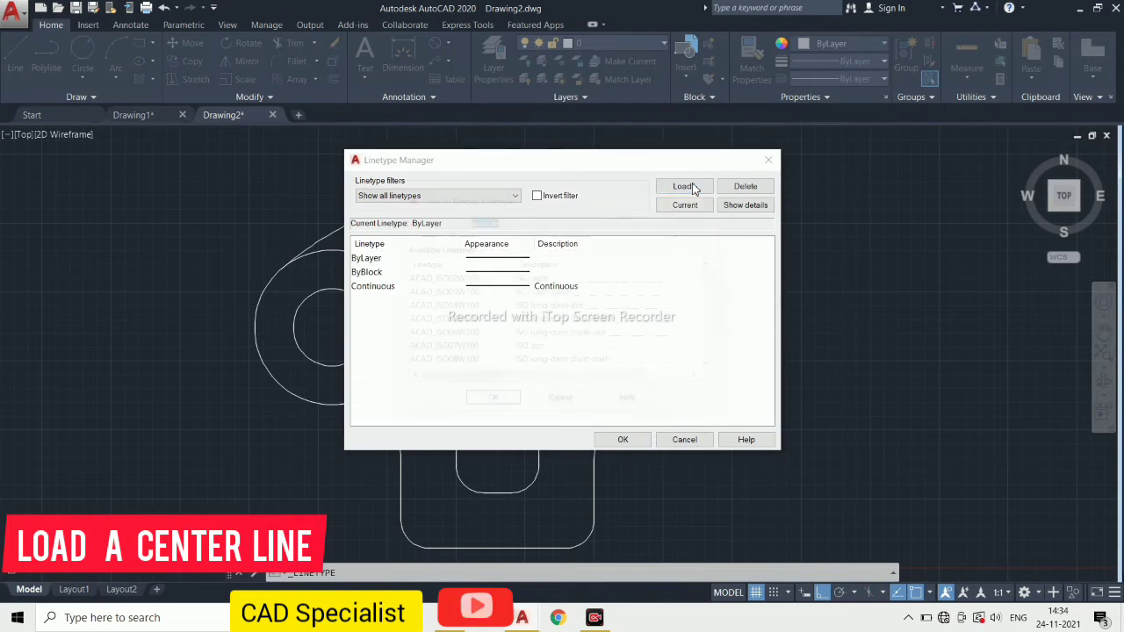
left_click(690, 185)
scroll(622, 334, "down", 1)
scroll(491, 349, "down", 2)
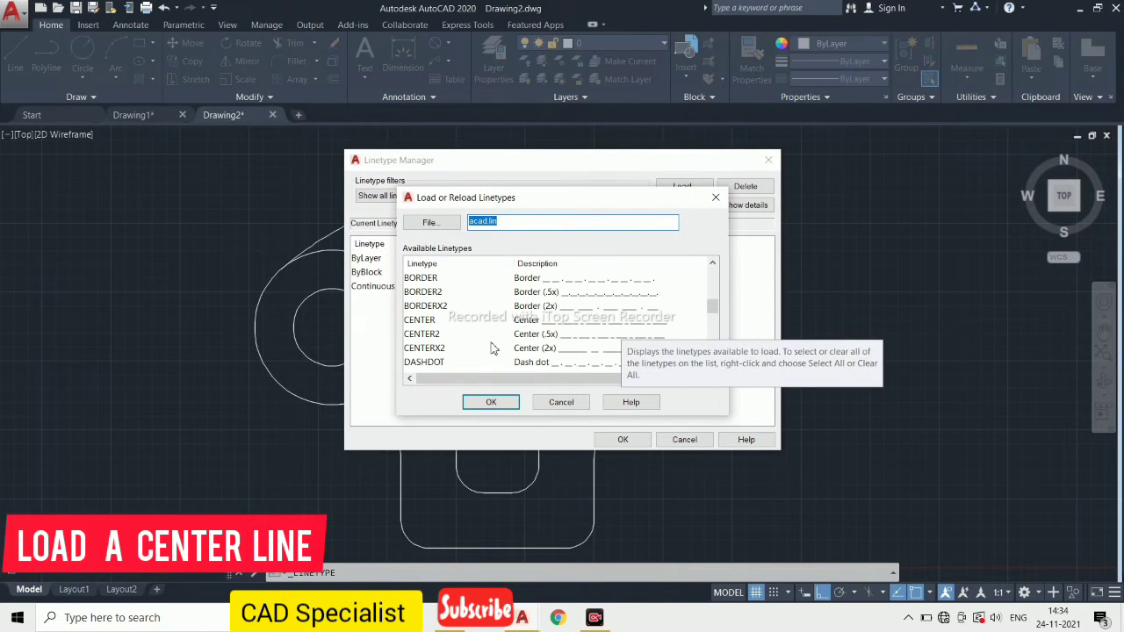
left_click(433, 321)
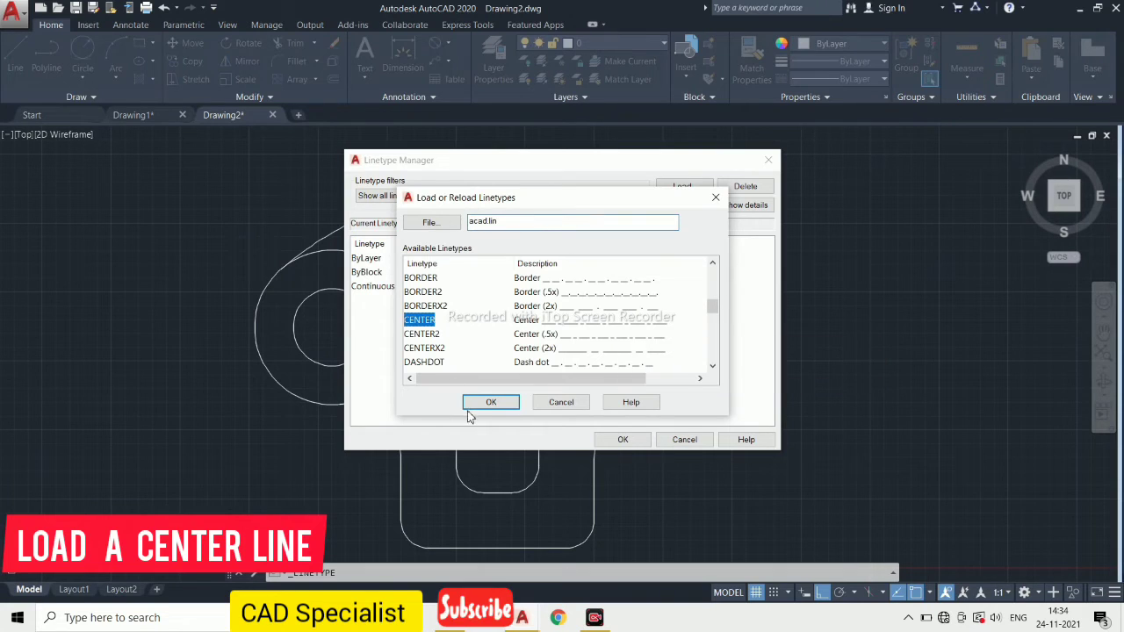
left_click(490, 403)
left_click(632, 440)
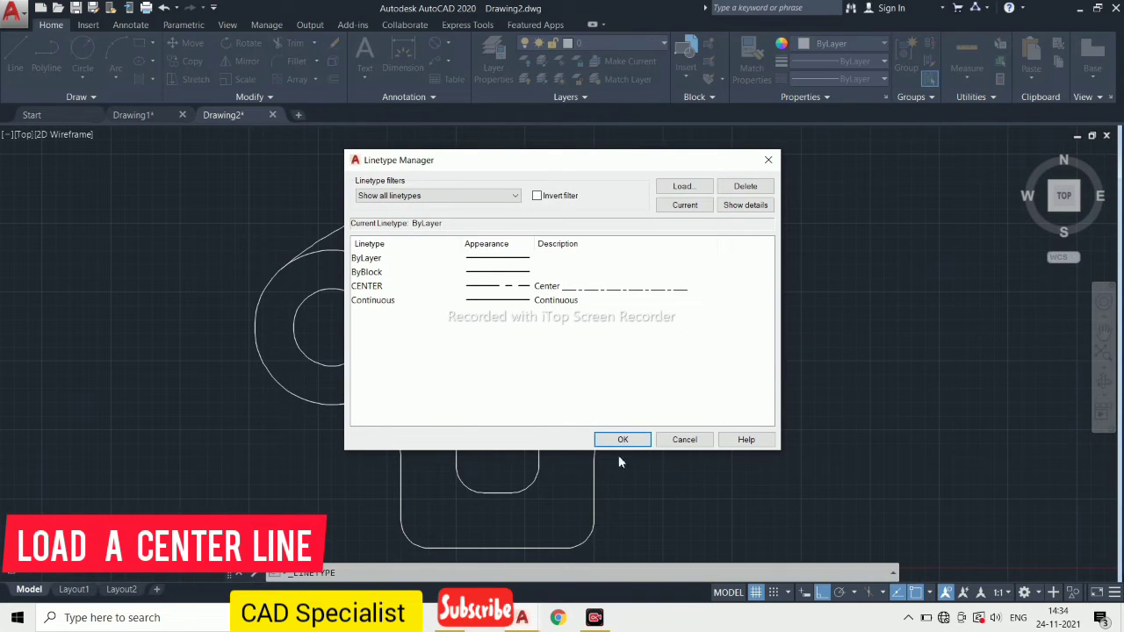
left_click(638, 444)
Step: Make CENTER the current linetype in the Properties panel
left_click(820, 78)
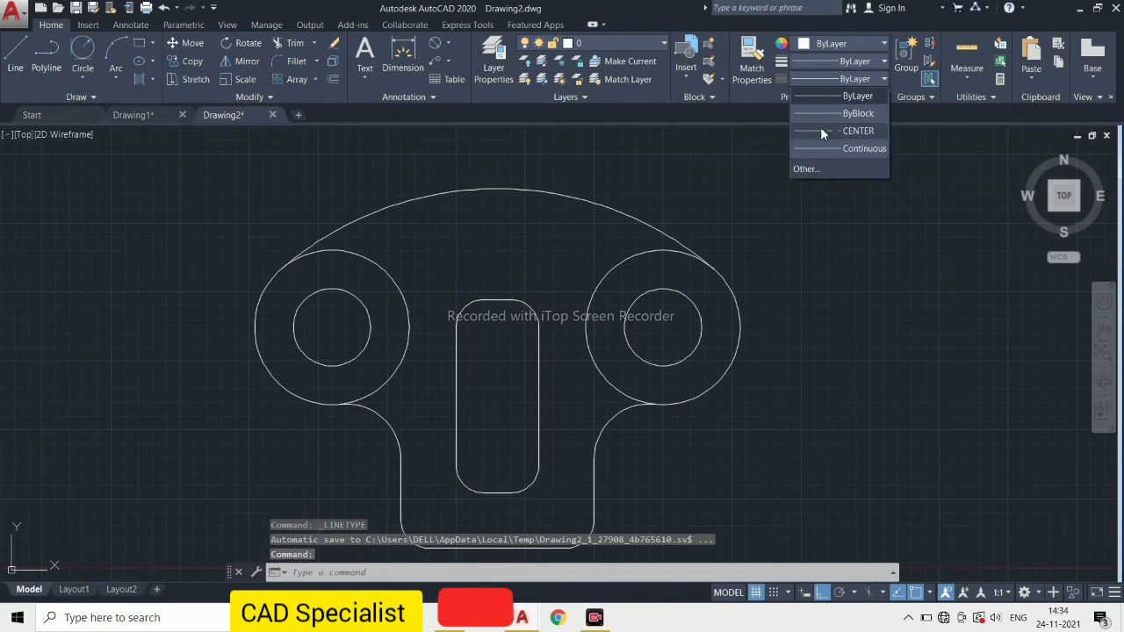
left_click(832, 130)
left_click(15, 53)
scroll(150, 132, "down", 2)
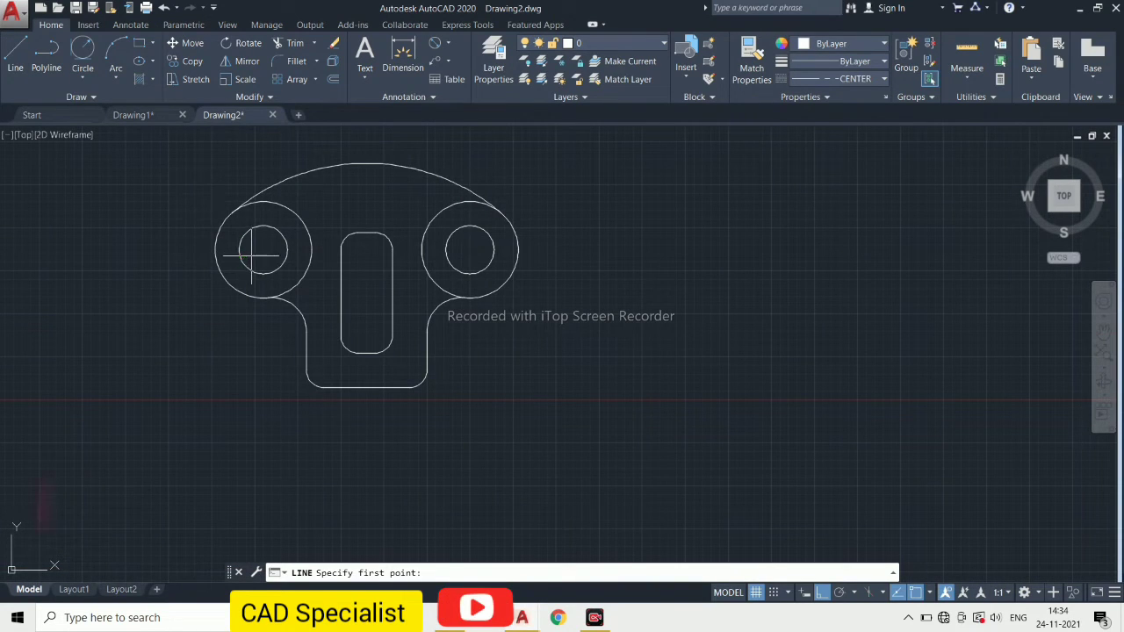
Step: Draw a horizontal center line through both boss holes
left_click(181, 244)
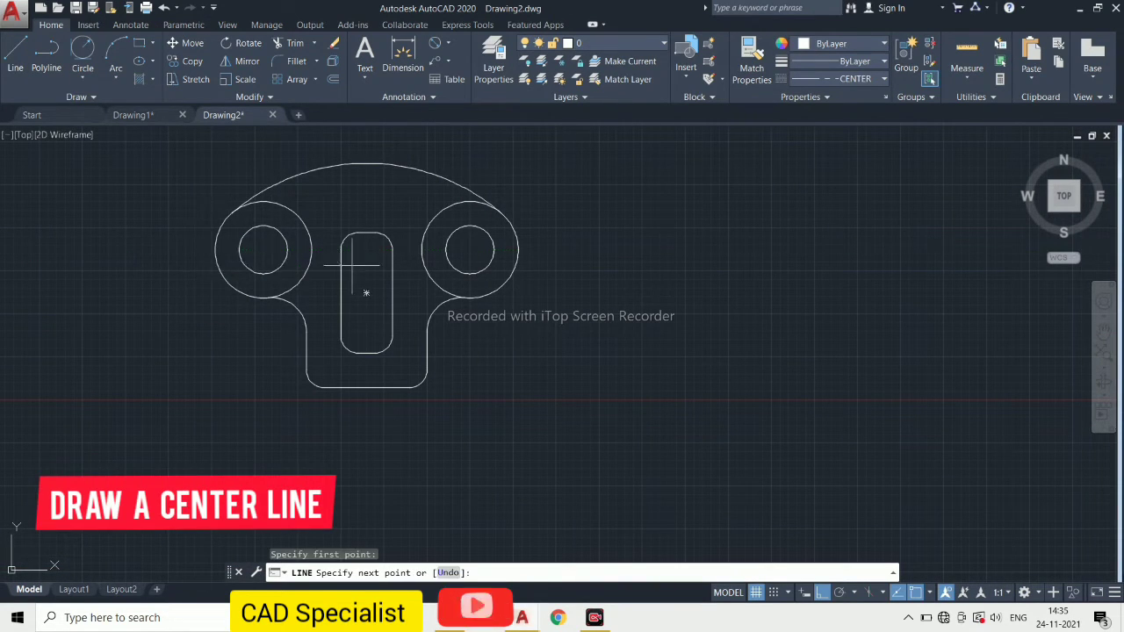
left_click(538, 250)
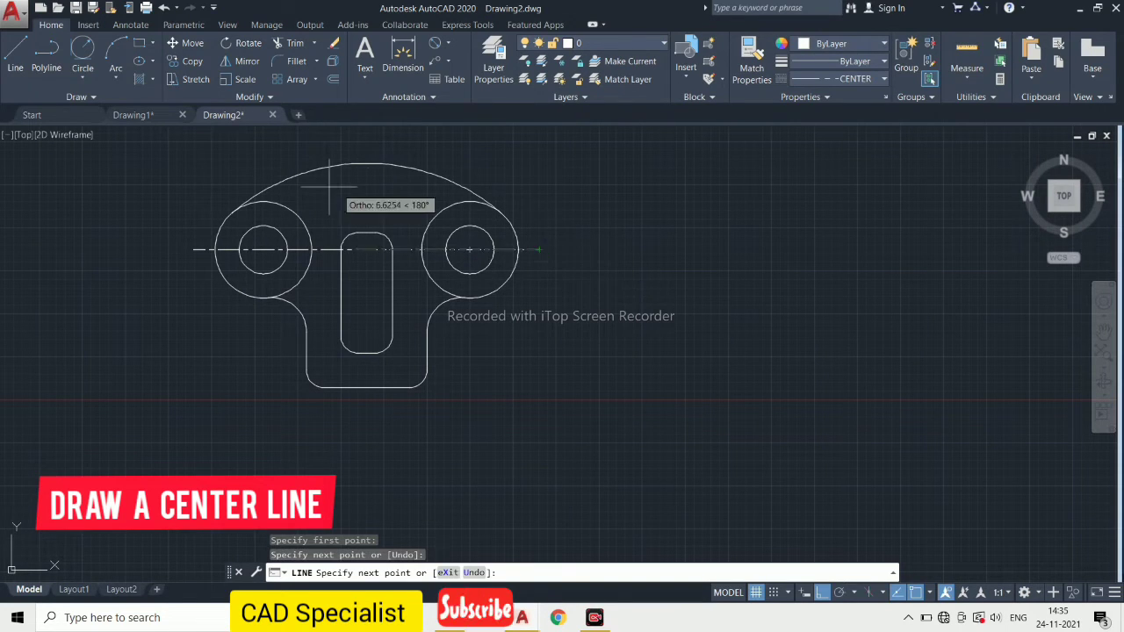
key("Return")
key("Return")
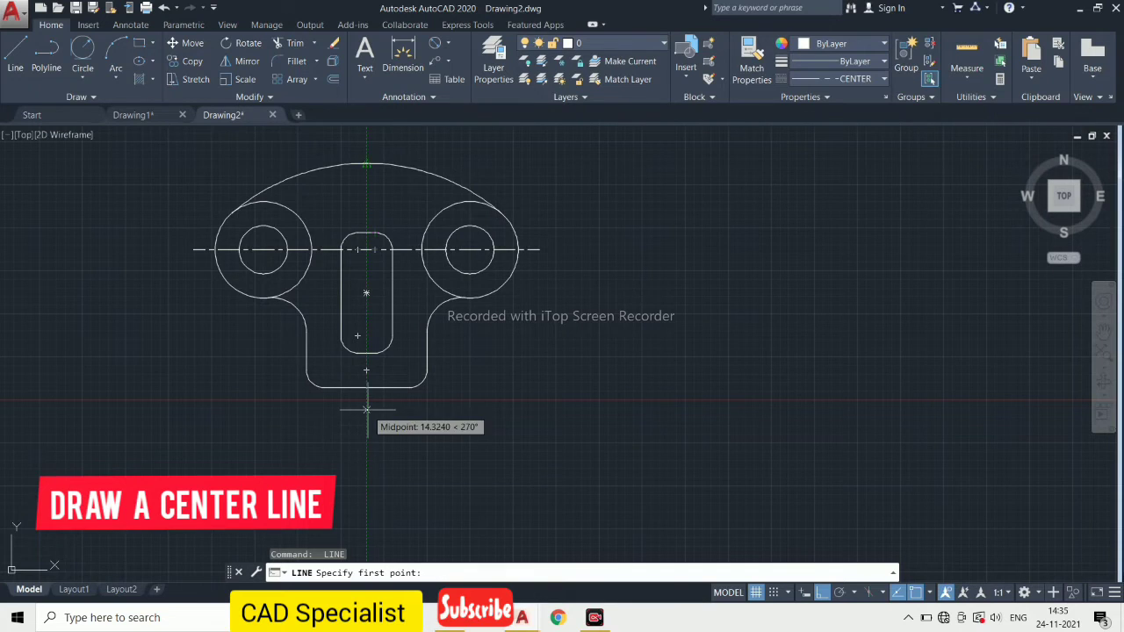
Step: Draw a vertical center line down the middle of the part
middle_click_drag(366, 409, 367, 433)
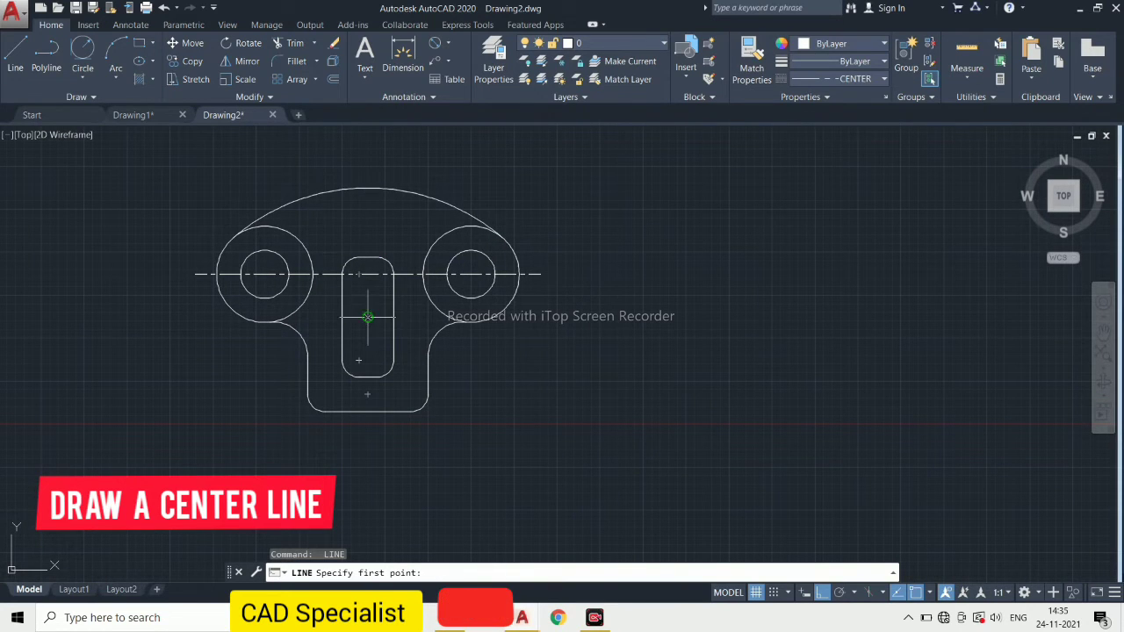
left_click(367, 317)
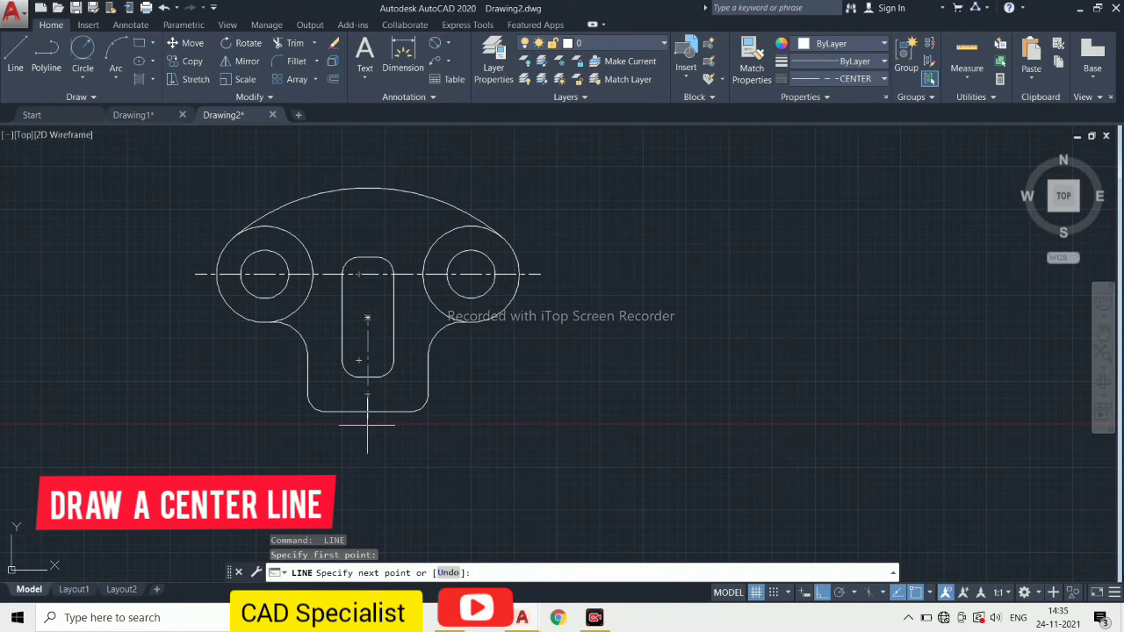
left_click(367, 457)
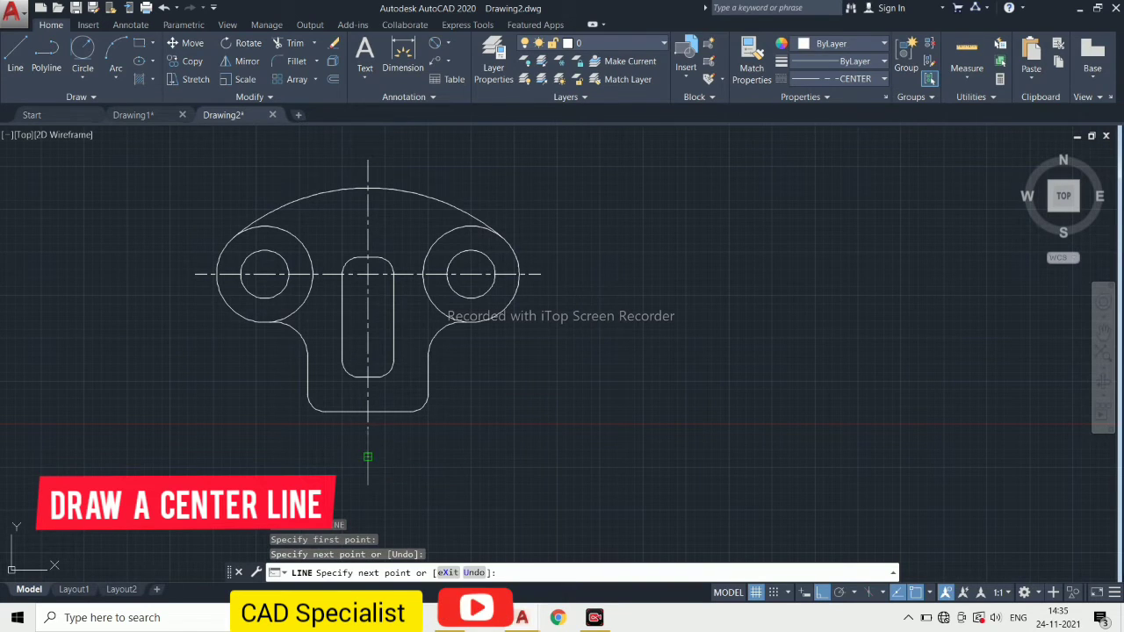
key("Return")
scroll(368, 439, "down", 1)
scroll(367, 443, "up", 3)
scroll(347, 292, "up", 2)
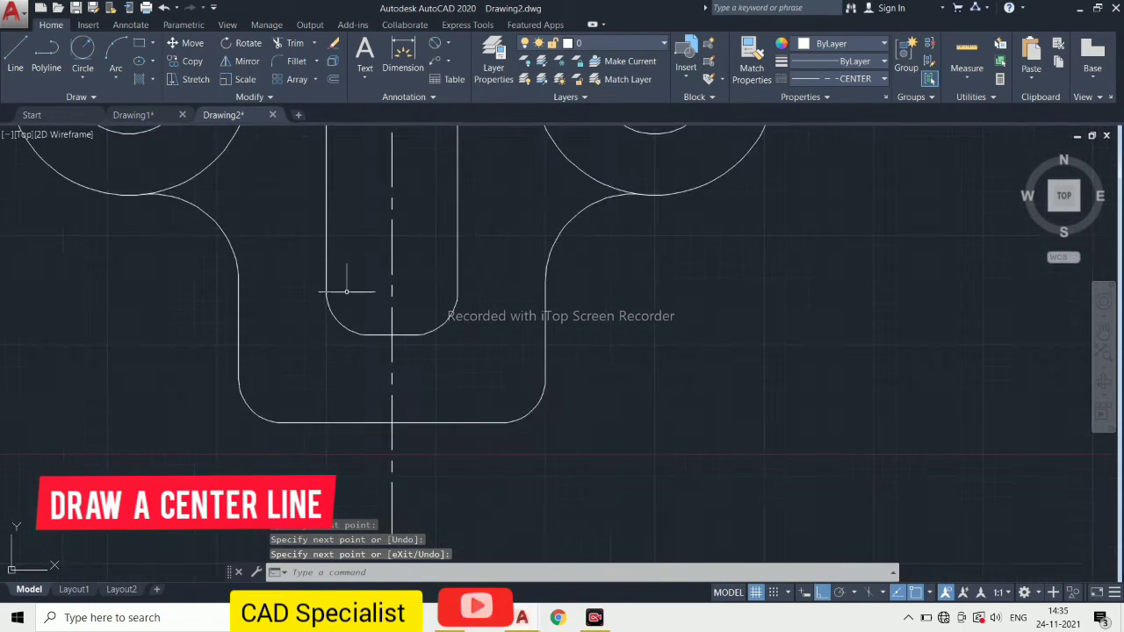
scroll(347, 291, "down", 2)
scroll(349, 263, "down", 4)
scroll(341, 233, "up", 5)
Step: Draw a short horizontal center line across the slot
key("Return")
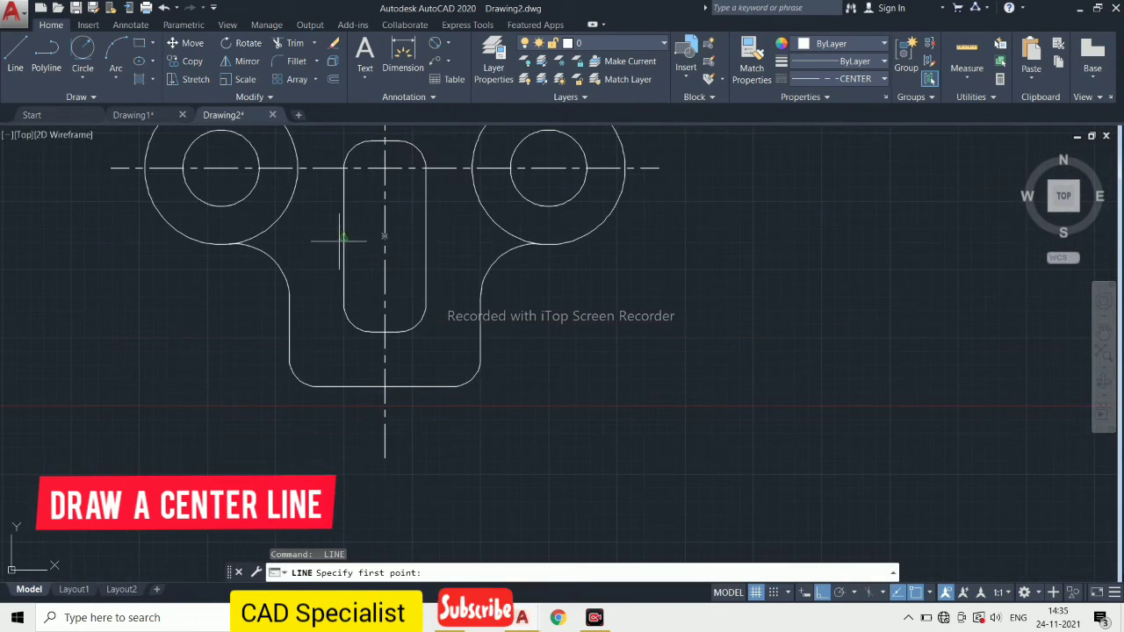
left_click(329, 235)
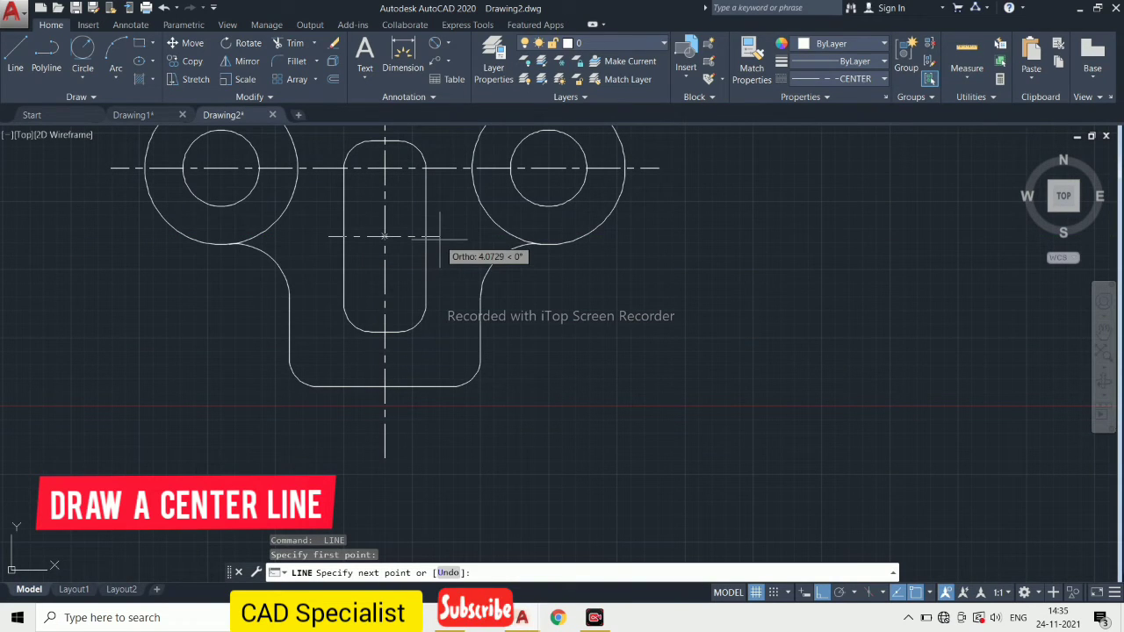
left_click(440, 235)
key("Return")
scroll(413, 239, "down", 1)
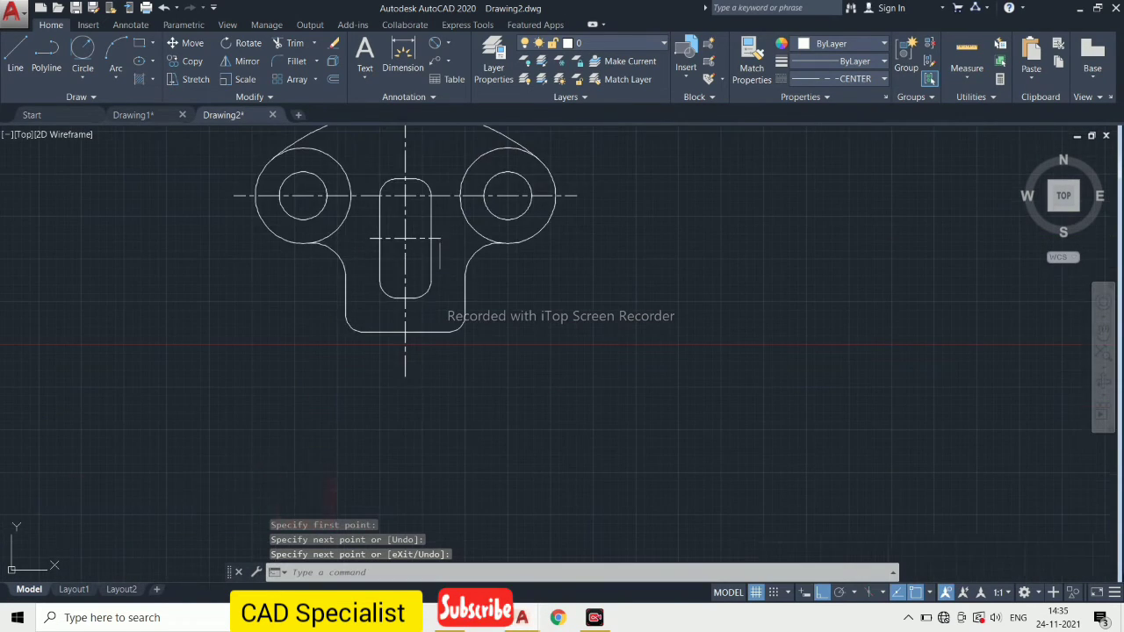
scroll(419, 239, "down", 3)
Step: Set the current linetype to ByLayer and the current colour to red
left_click(870, 79)
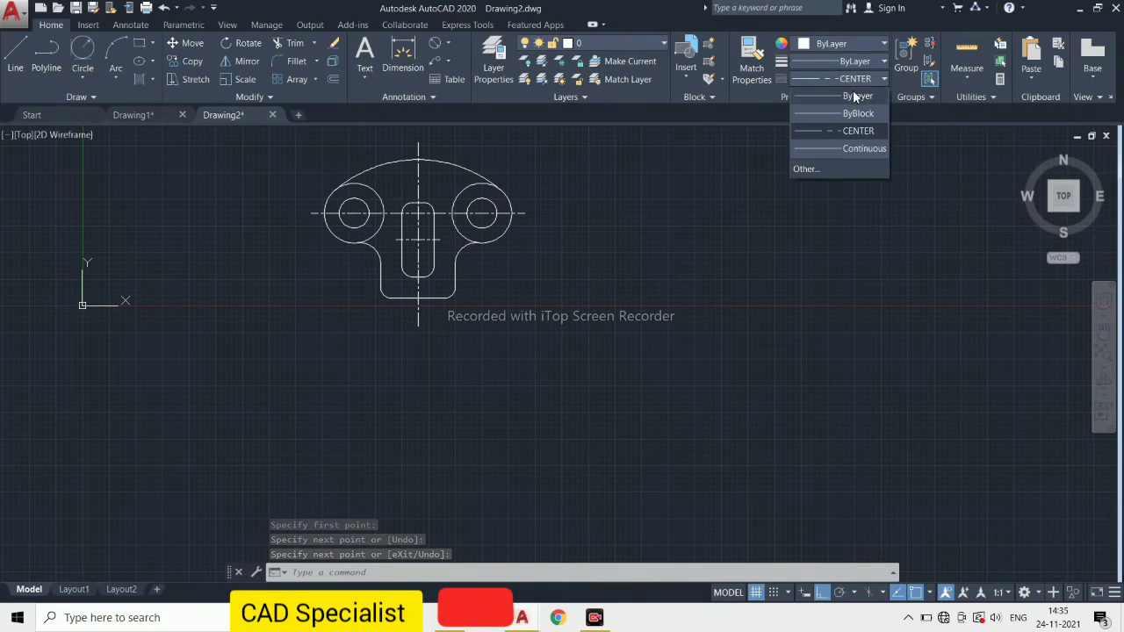
left_click(847, 100)
left_click(849, 50)
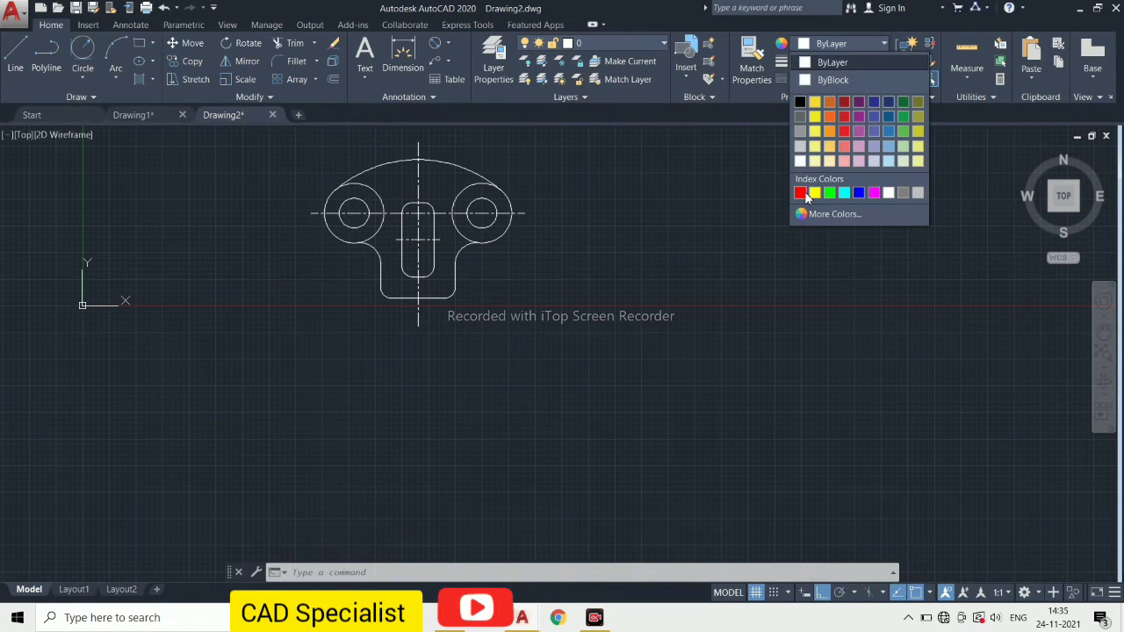
left_click(800, 192)
scroll(447, 150, "up", 4)
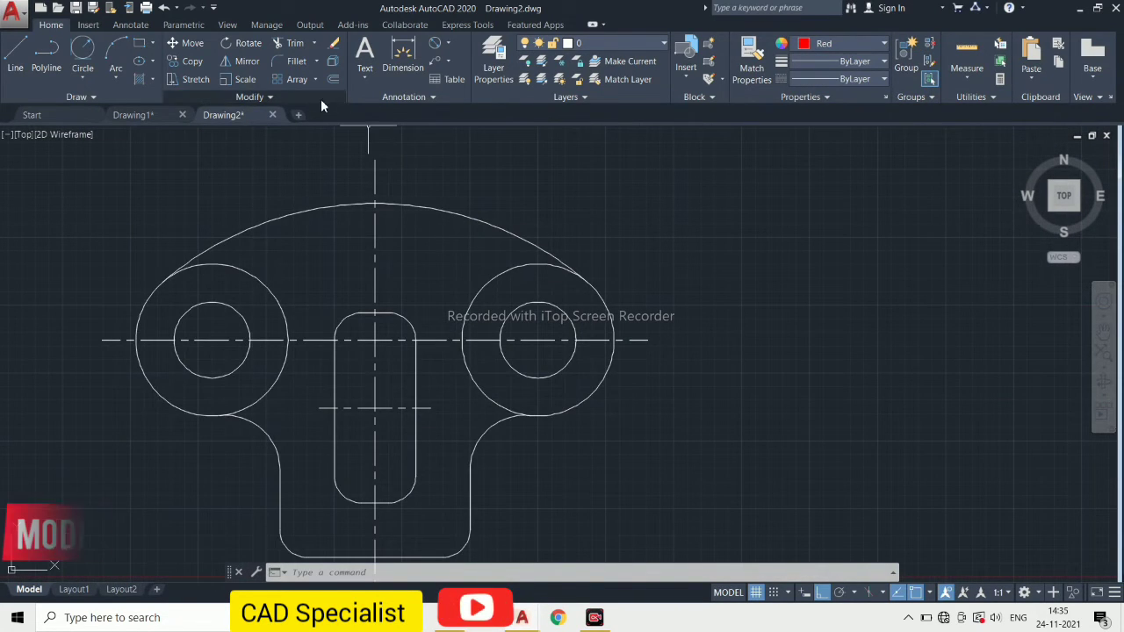
Step: Modify the Standard dimension style: text height 0.5 and linear precision 0.0
left_click(385, 97)
left_click(362, 129)
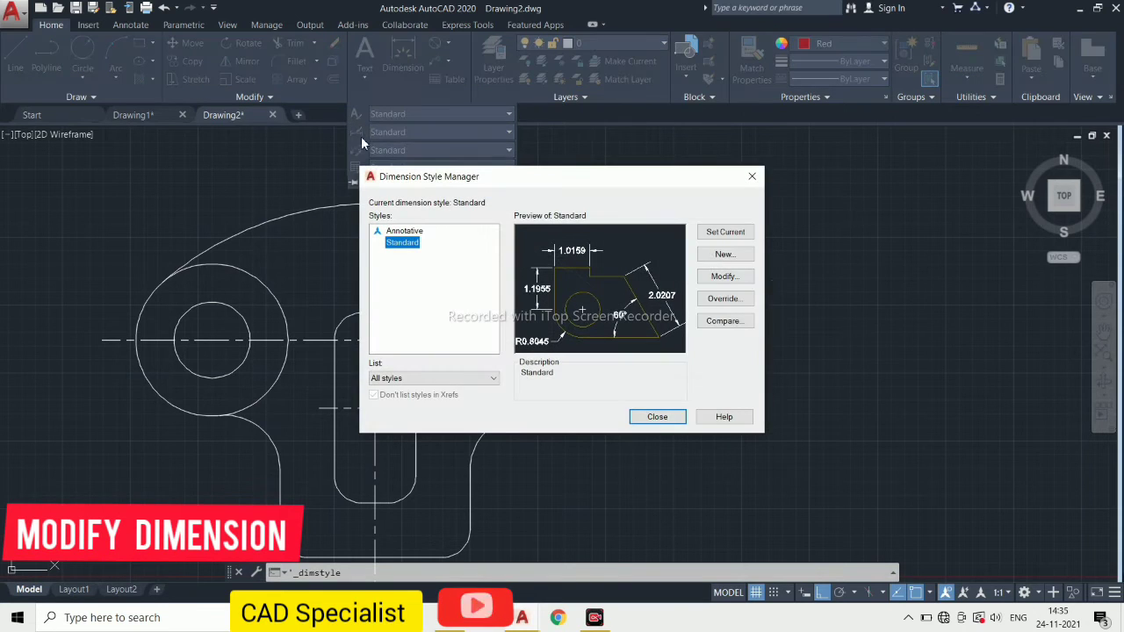
left_click(744, 279)
type("0.5")
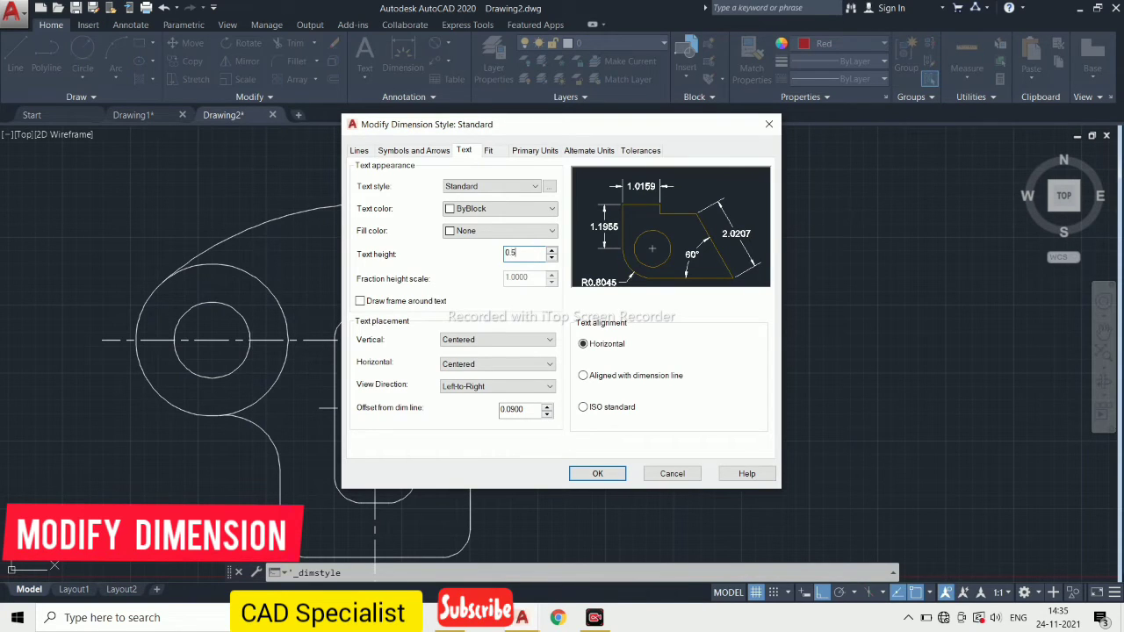
key("Tab")
left_click(535, 151)
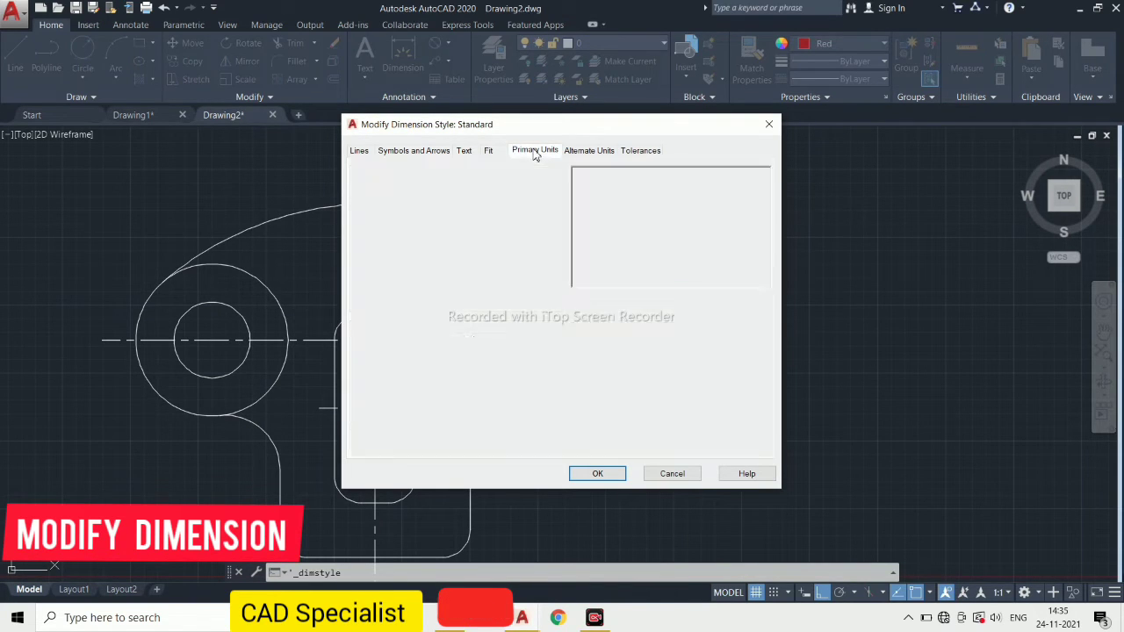
left_click(523, 198)
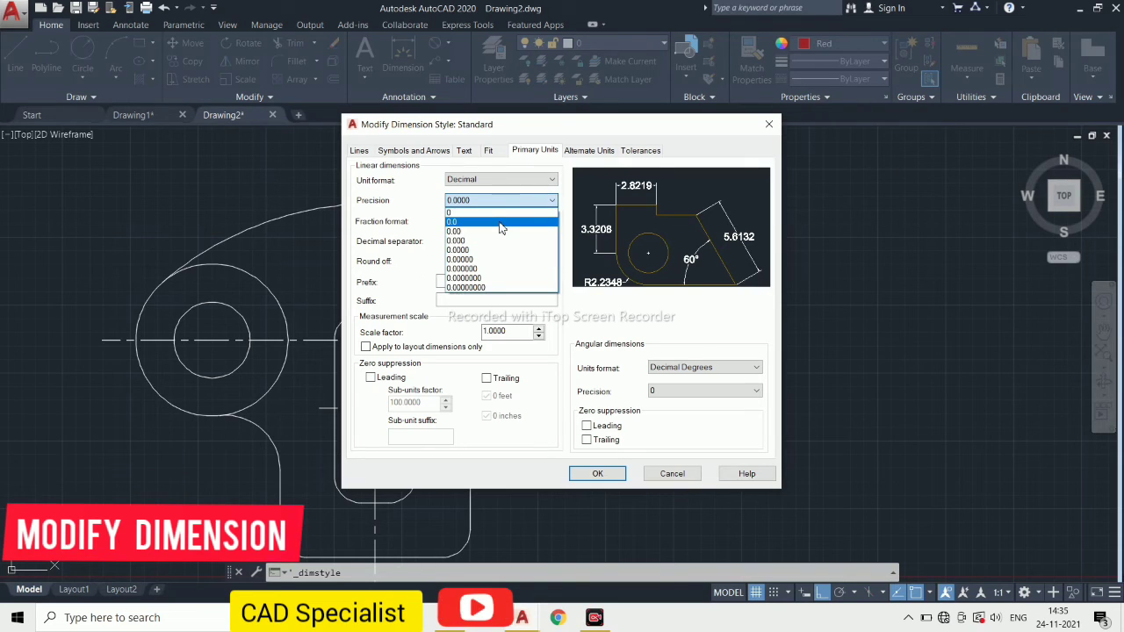
left_click(500, 224)
left_click(501, 202)
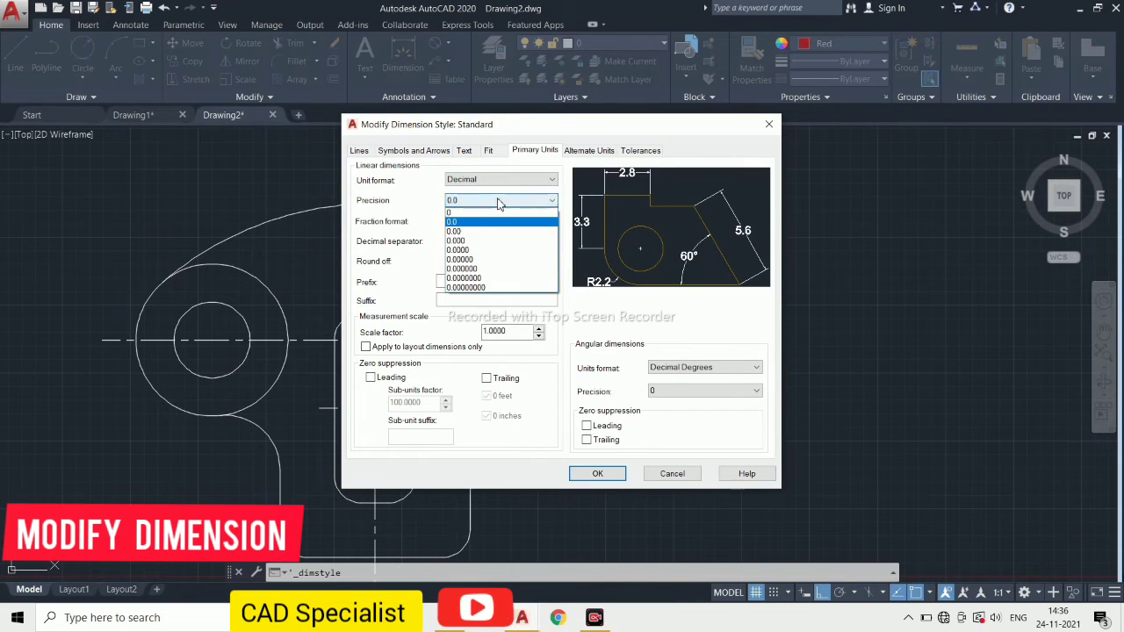
left_click(482, 222)
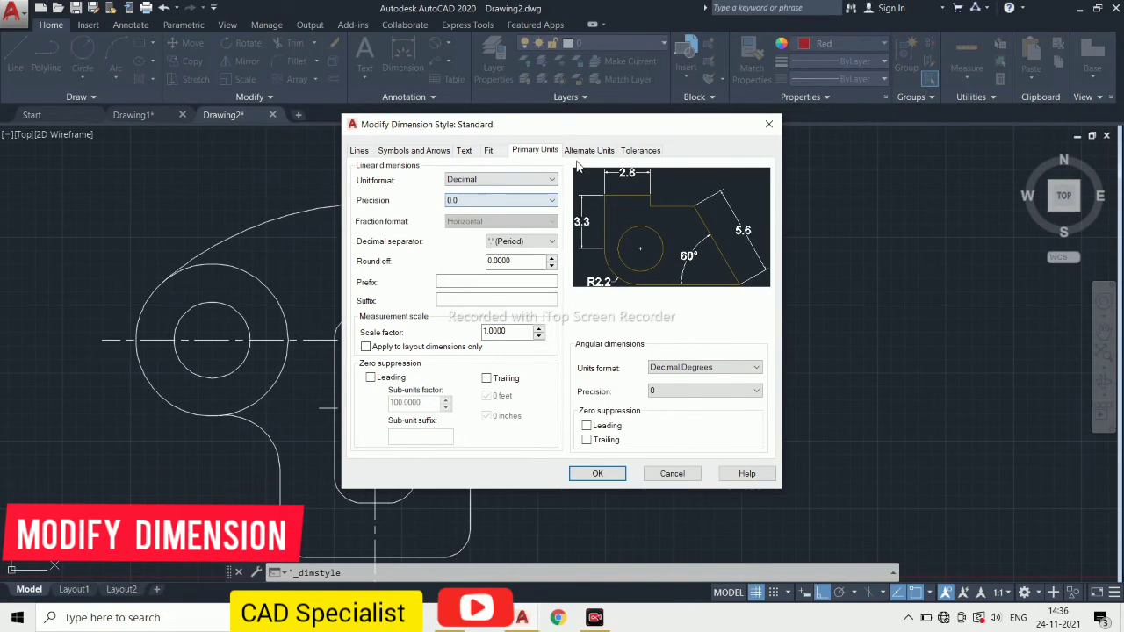
Step: Set the Standard style's arrow size to 0.5 and accept the changes
left_click(418, 153)
type("0")
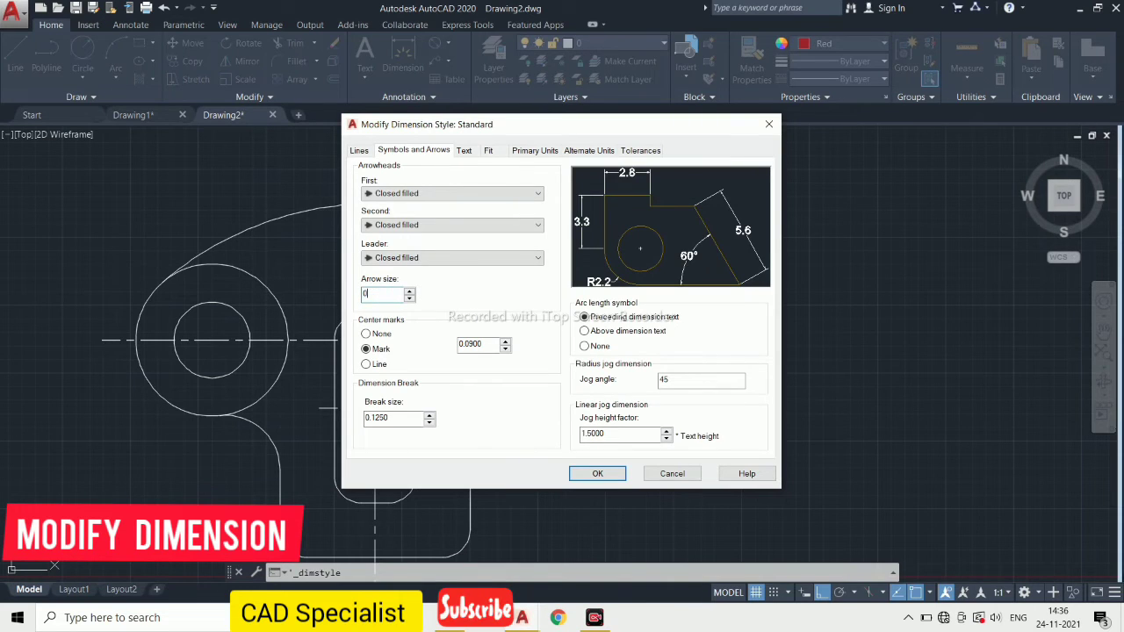
type(".5")
key("Tab")
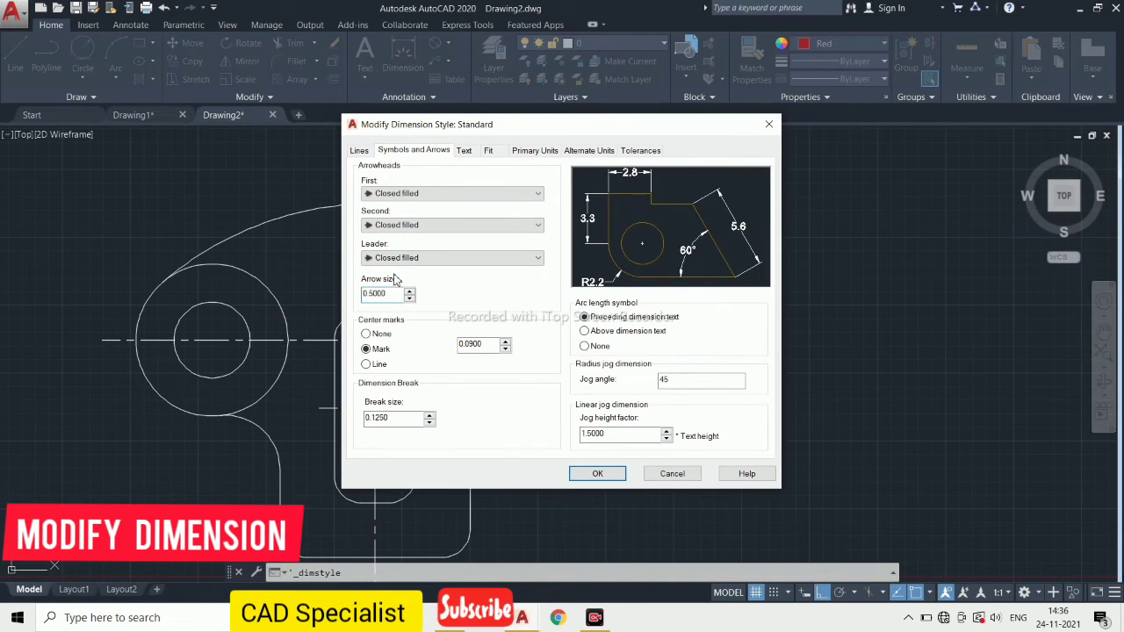
left_click(466, 152)
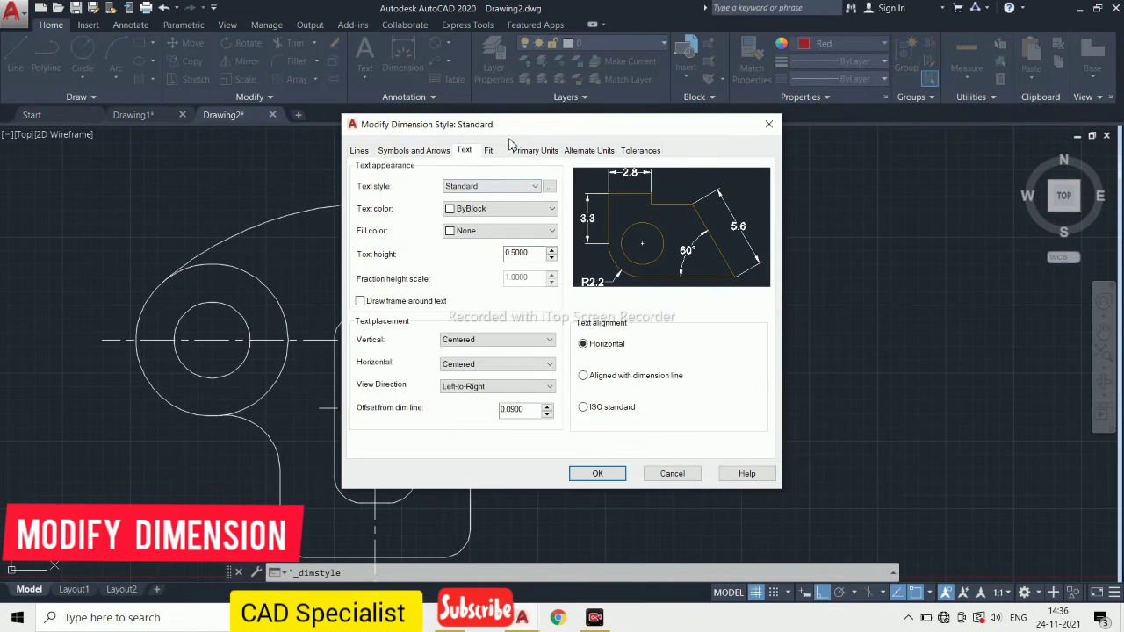
left_click(526, 150)
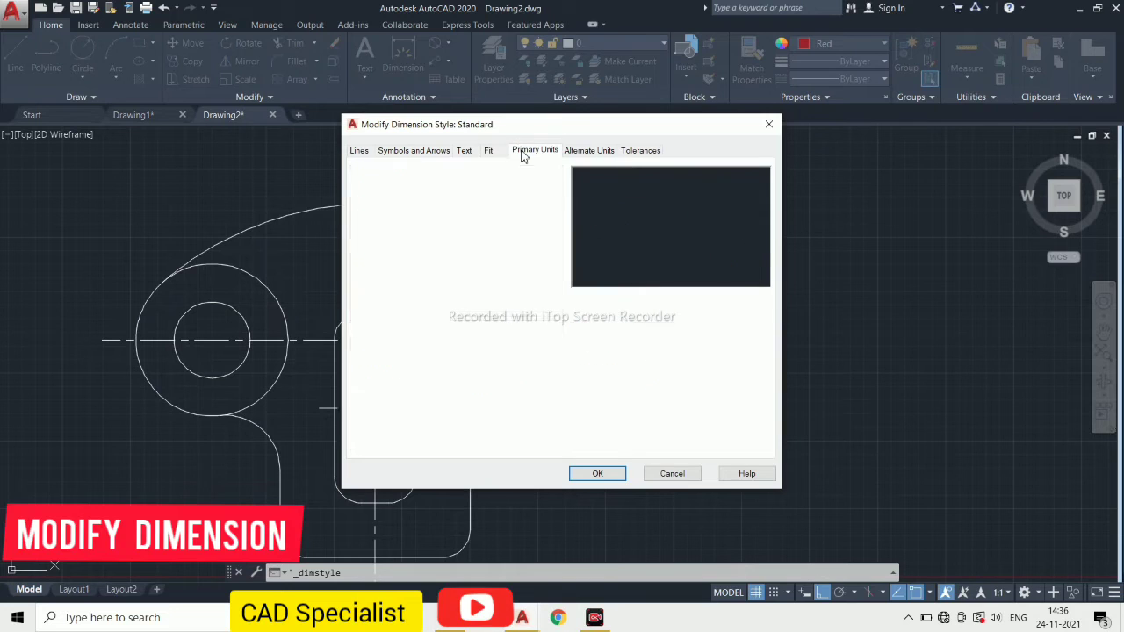
left_click(596, 474)
Step: Add an 8.0 vertical linear dimension to the right of the part
left_click(659, 417)
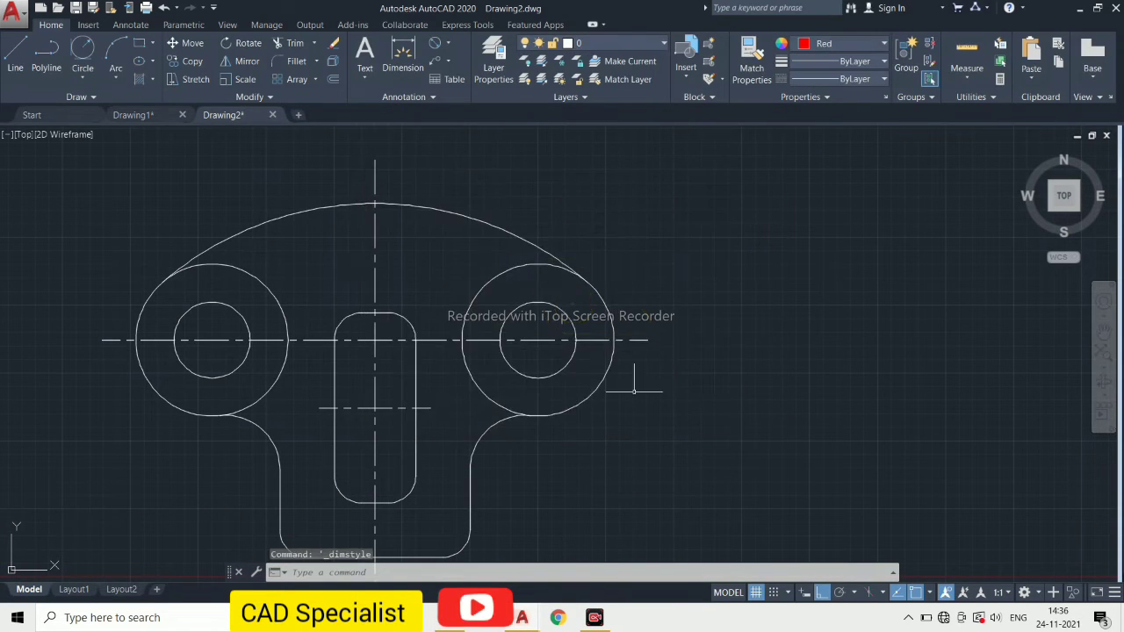
left_click(451, 45)
left_click(449, 63)
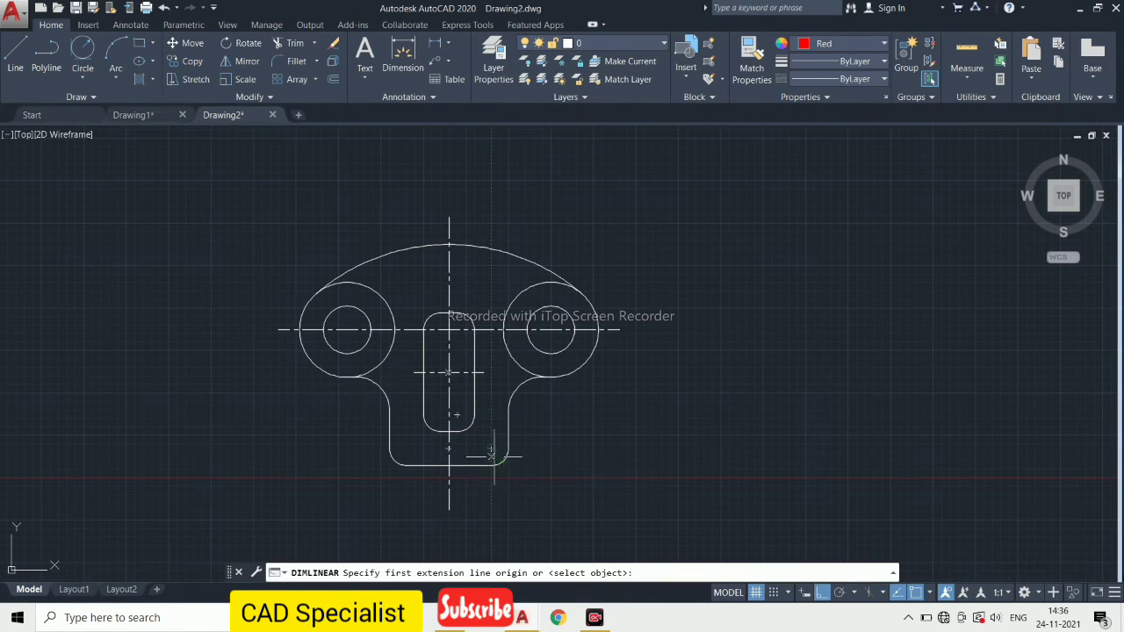
left_click(492, 464)
left_click(599, 330)
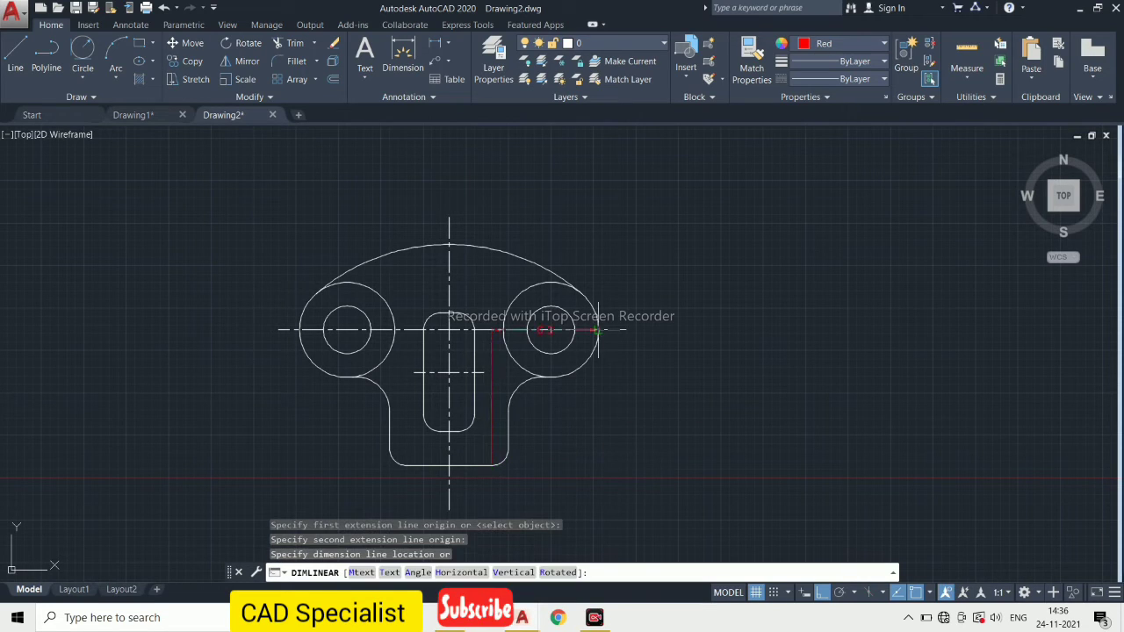
left_click(609, 363)
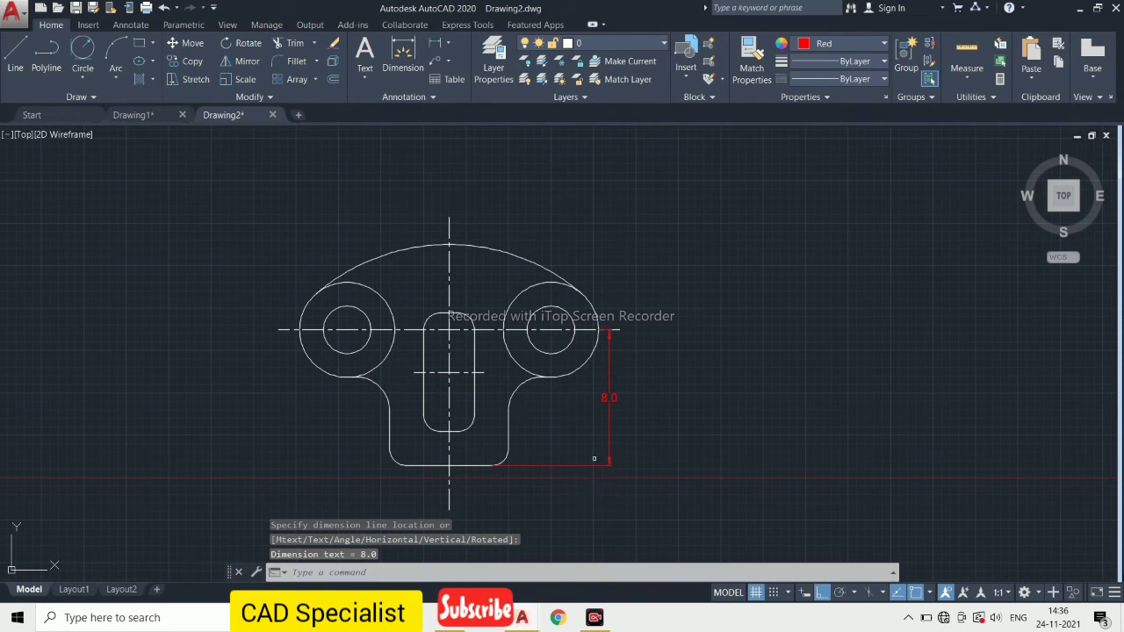
Step: Add a 3.5 linear dimension below the part from the bottom centre to the bottom-left corner
left_click(436, 46)
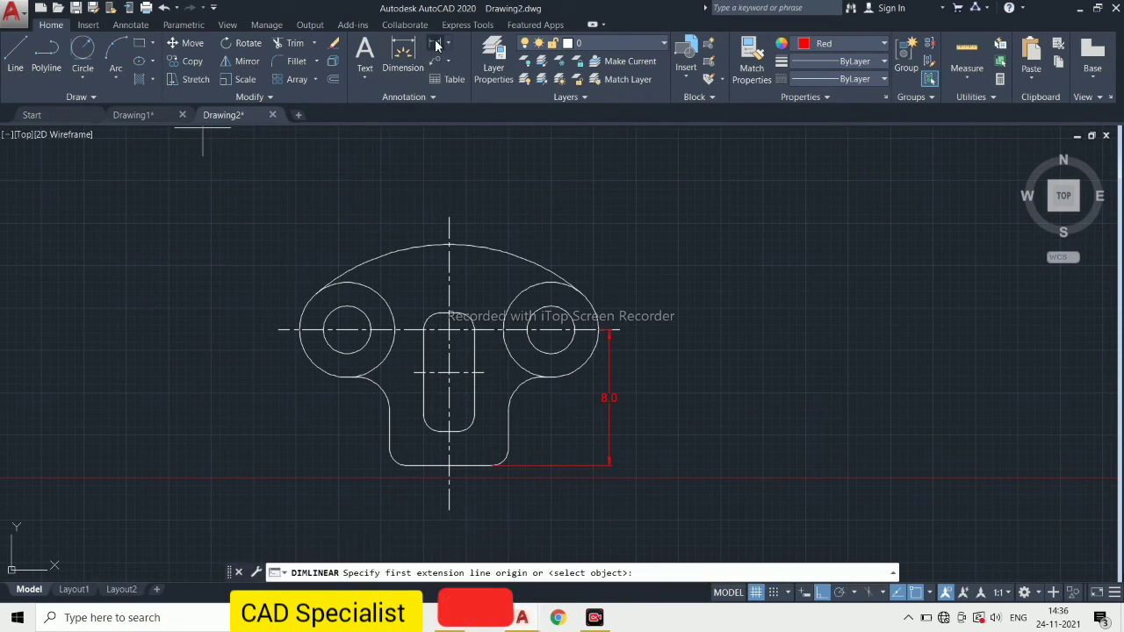
scroll(449, 457, "up", 2)
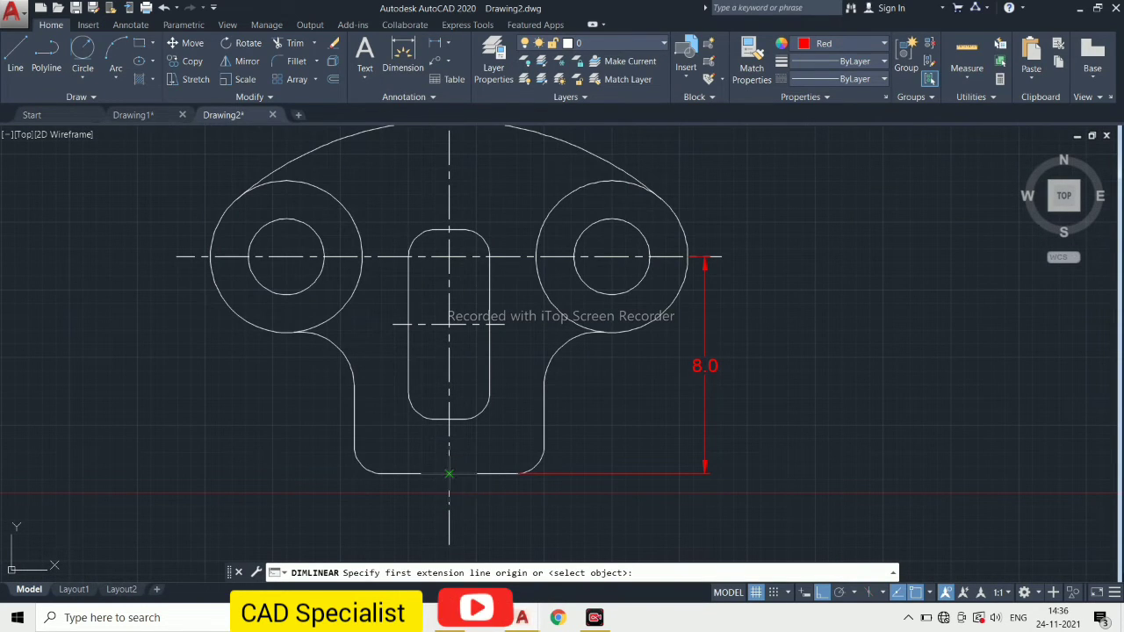
left_click(449, 497)
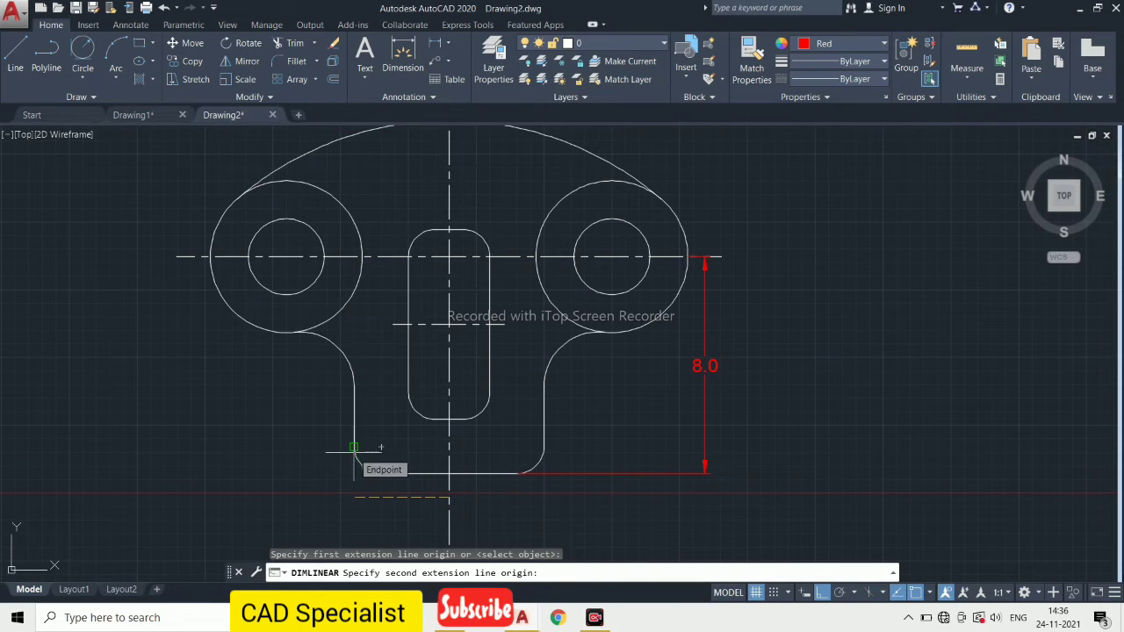
left_click(354, 449)
left_click(380, 501)
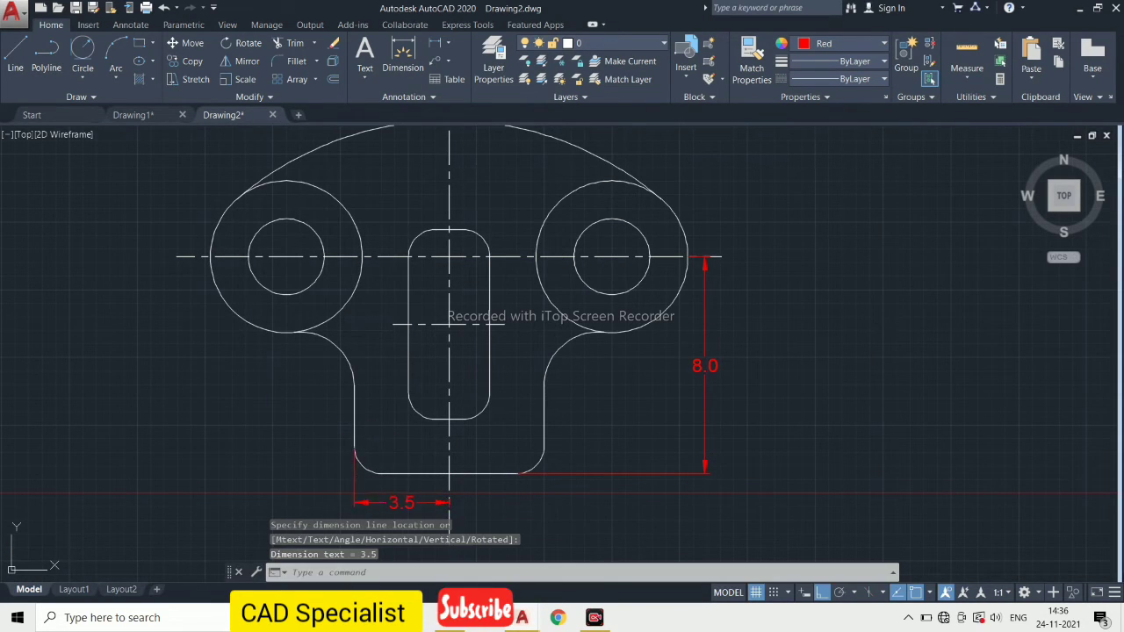
scroll(390, 445, "down", 4)
scroll(389, 487, "up", 4)
Step: Add a 6.0 dimension from the center line's lower end to below the left boss centre
left_click(449, 47)
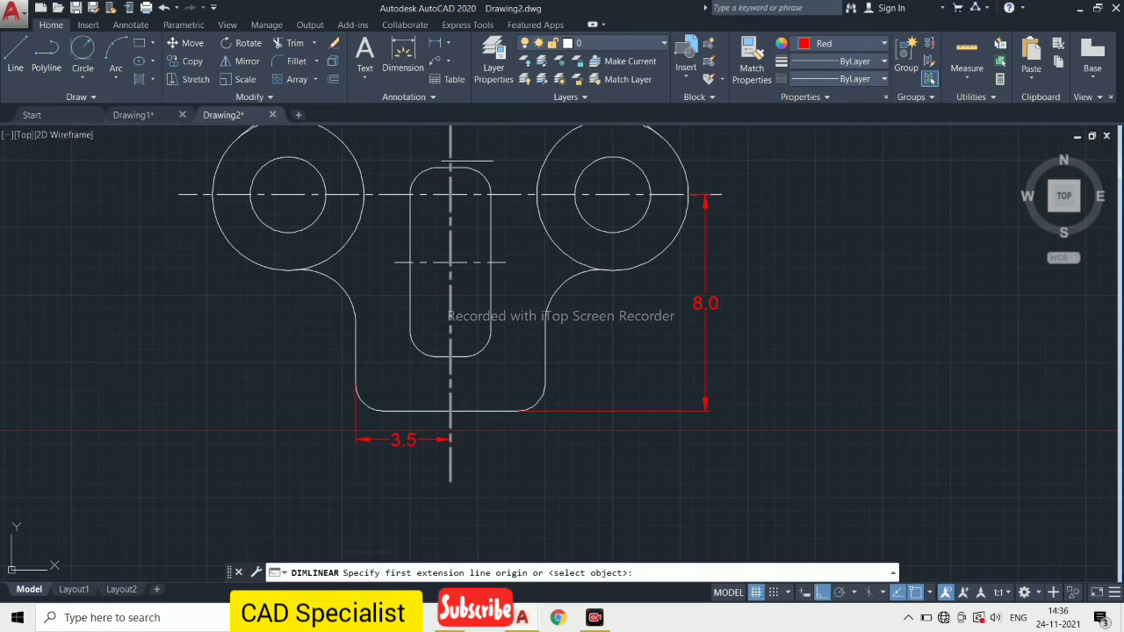
left_click(450, 481)
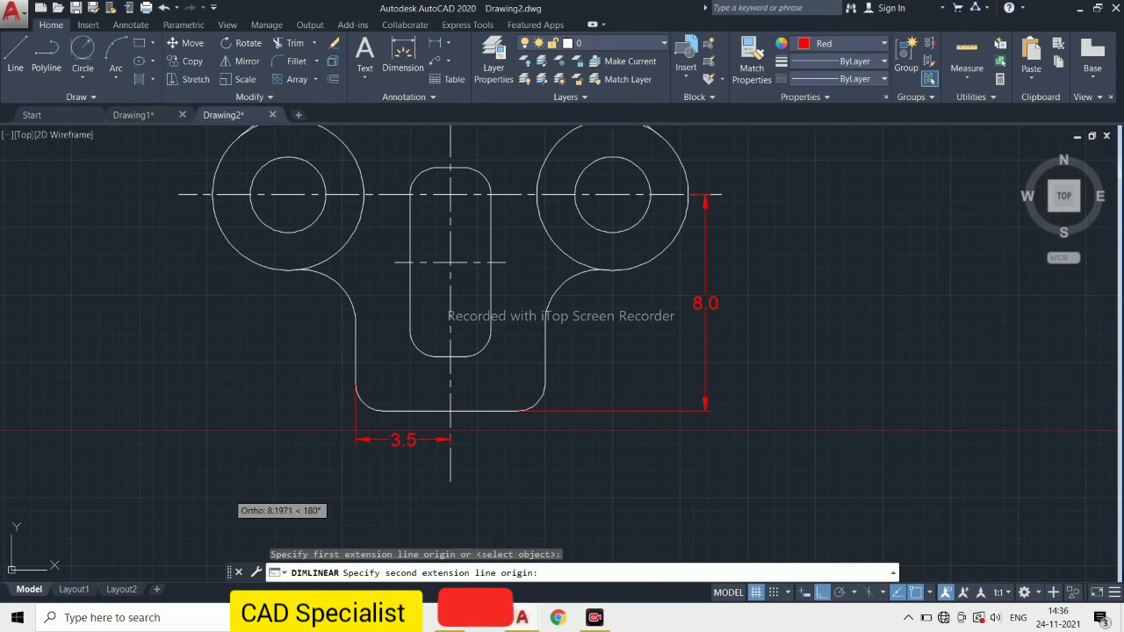
left_click(287, 194)
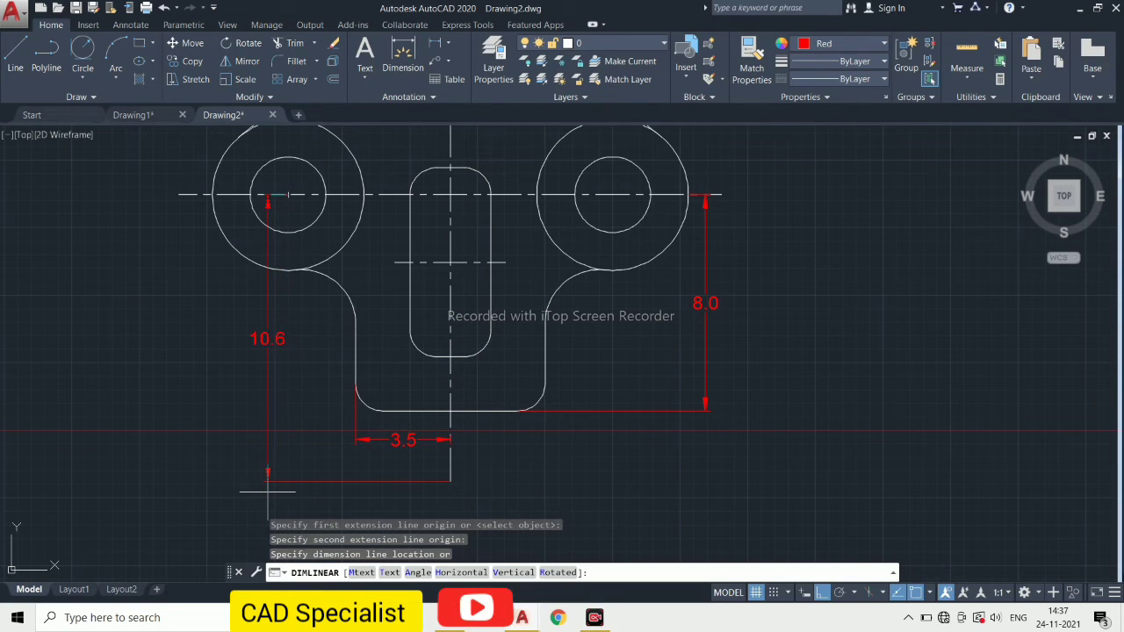
key("Escape")
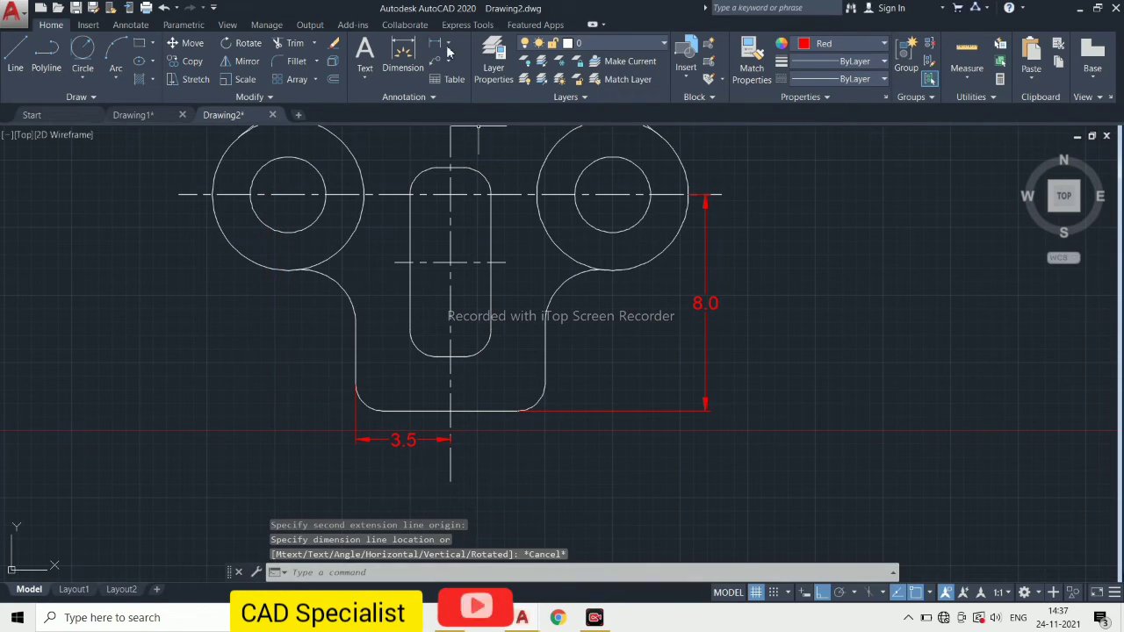
left_click(438, 48)
left_click(445, 481)
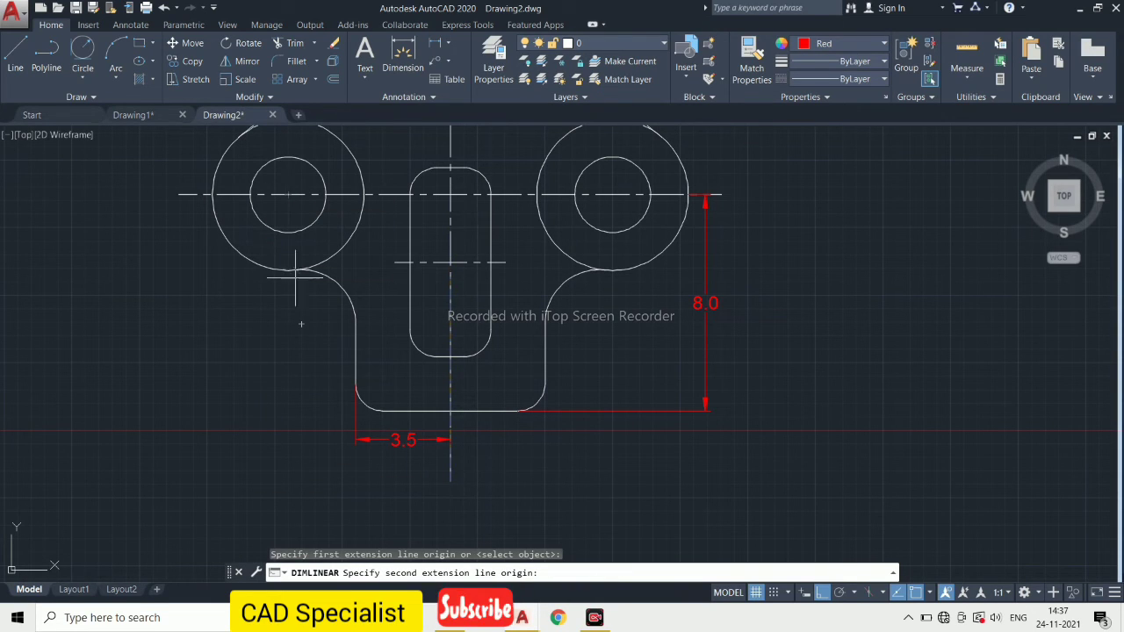
left_click(287, 481)
left_click(283, 487)
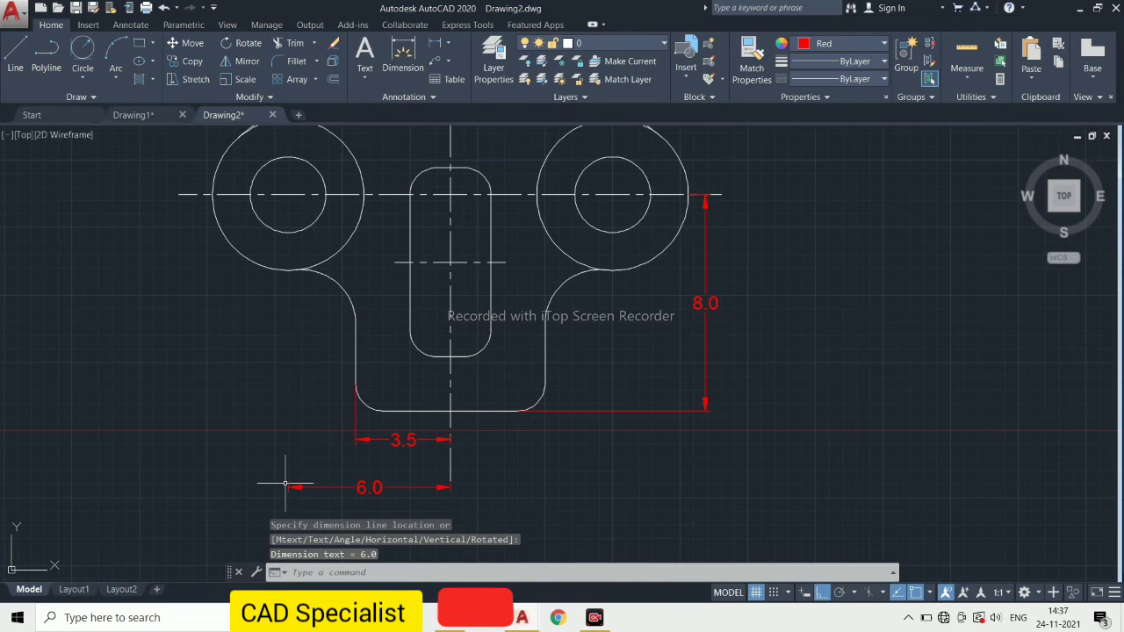
scroll(284, 483, "down", 2)
scroll(287, 479, "up", 2)
scroll(285, 473, "down", 2)
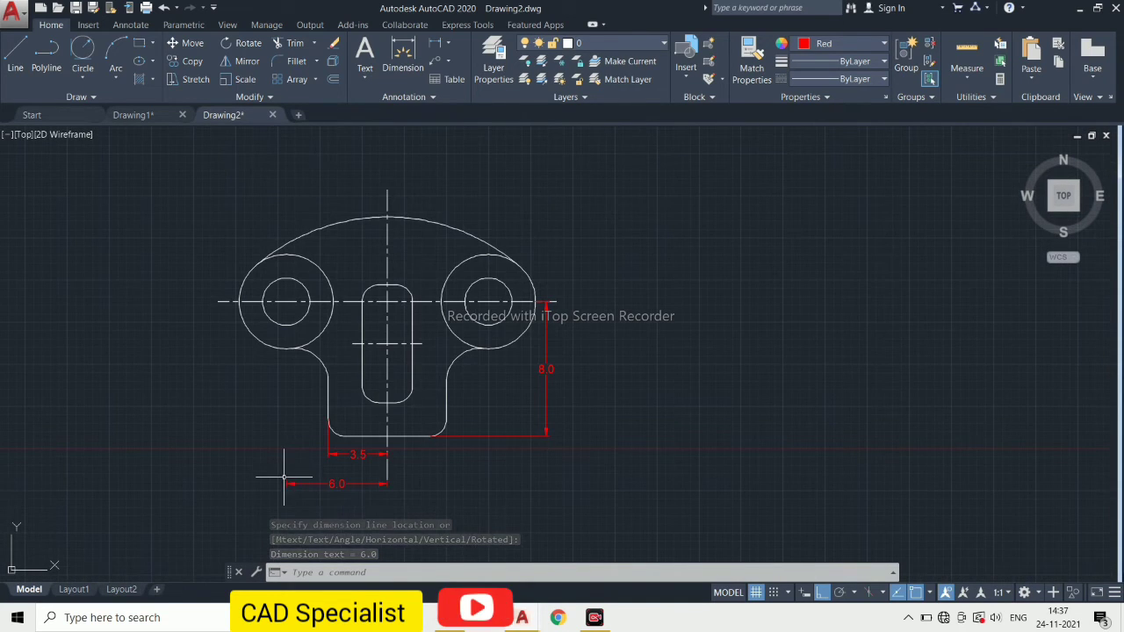
key("Escape")
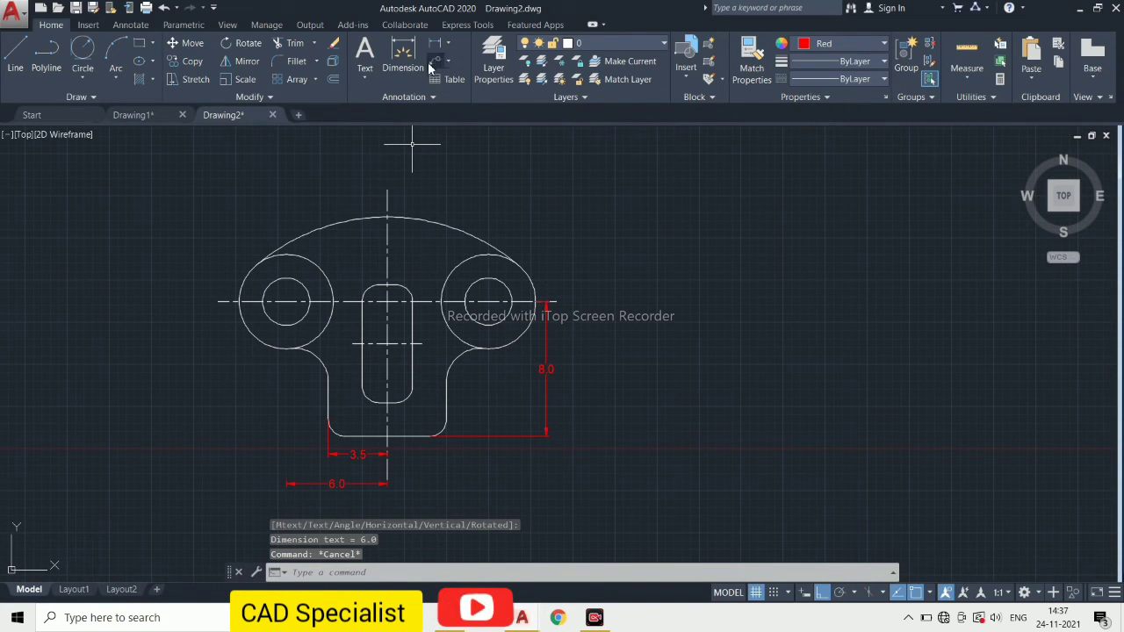
Step: Add a 2XR1 multileader note pointing to the part's lower-right fillet arc
left_click(433, 64)
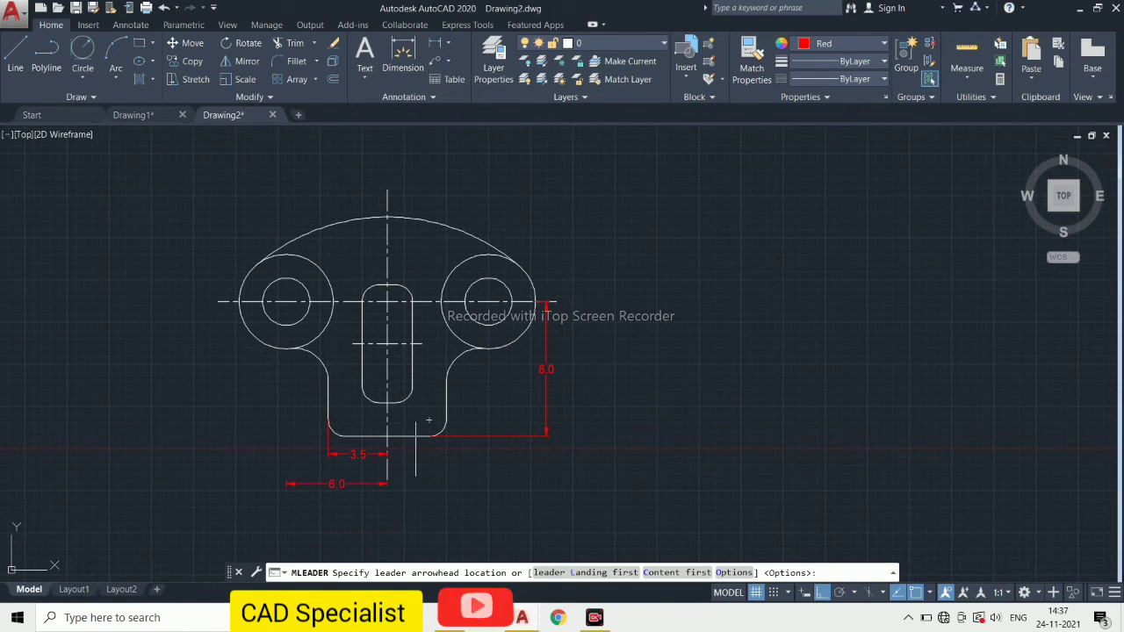
scroll(416, 448, "up", 5)
left_click(496, 393)
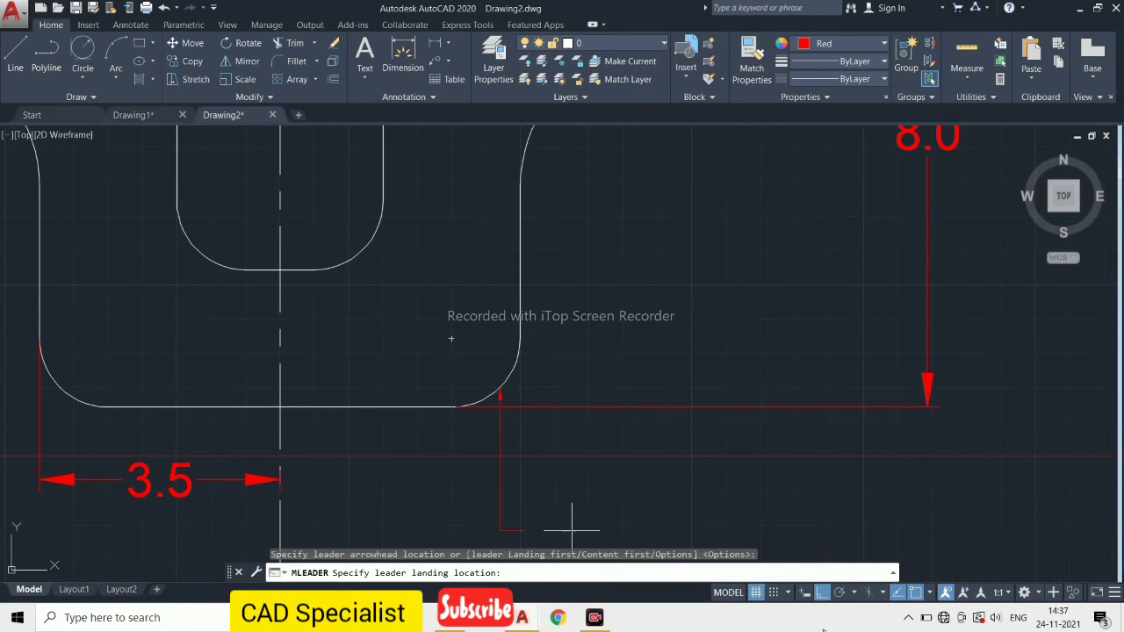
left_click(823, 592)
scroll(660, 381, "down", 3)
scroll(650, 412, "up", 3)
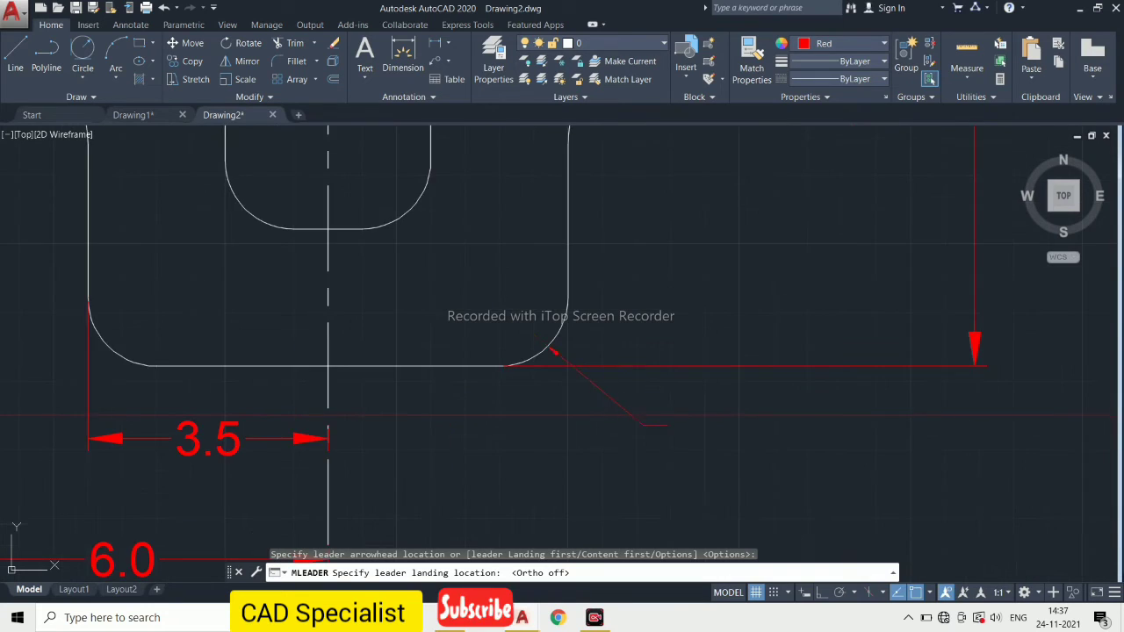
scroll(640, 425, "up", 3)
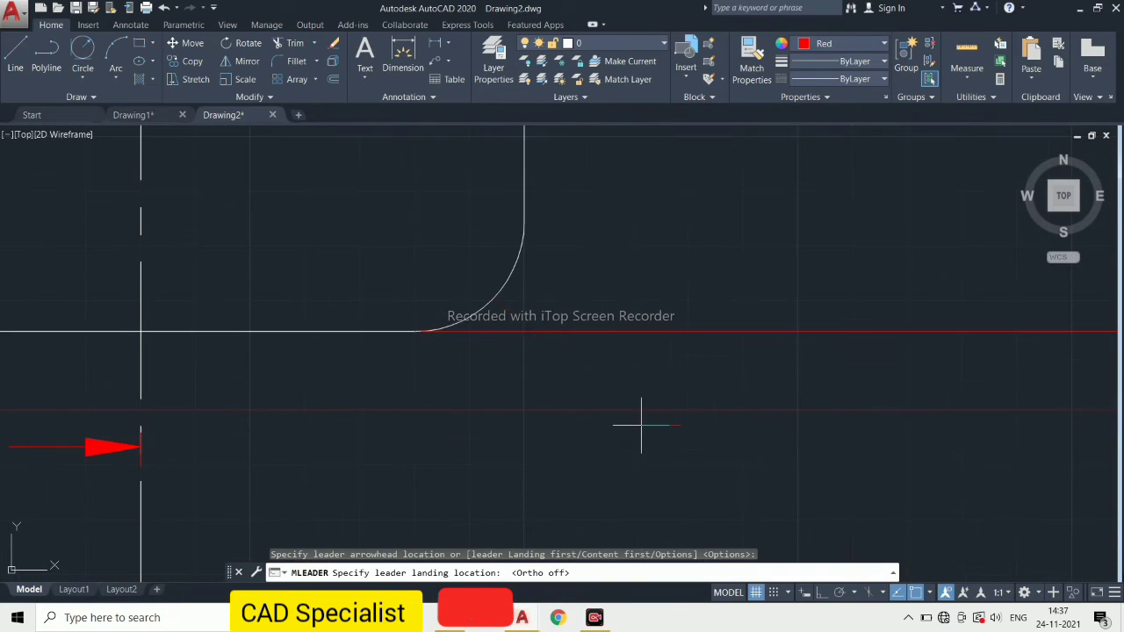
left_click(581, 399)
type("2")
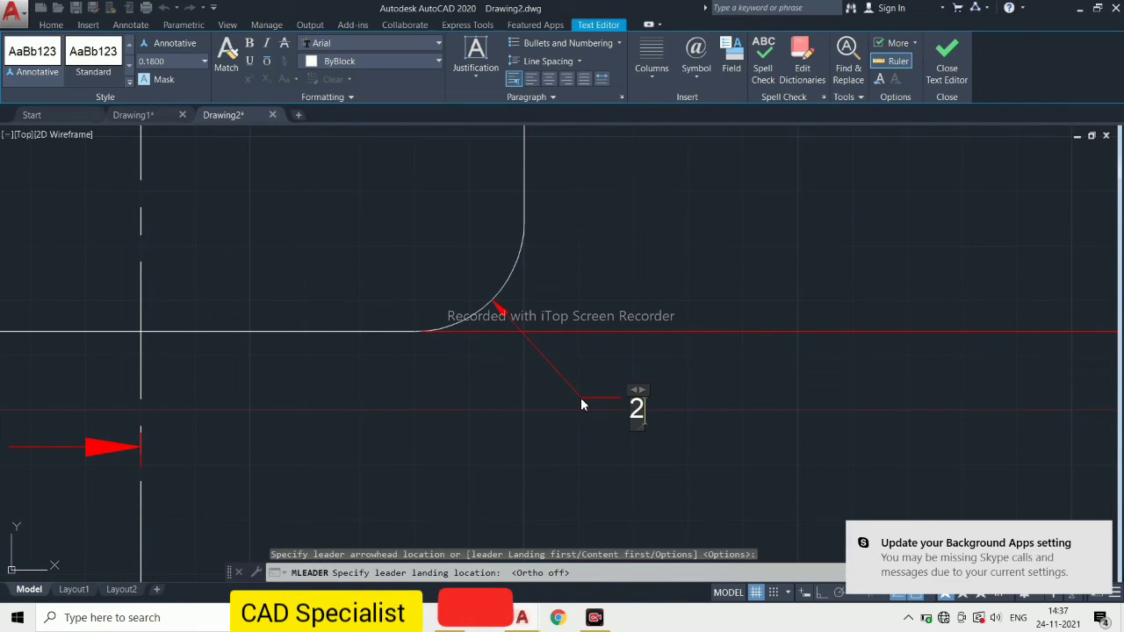
type("X")
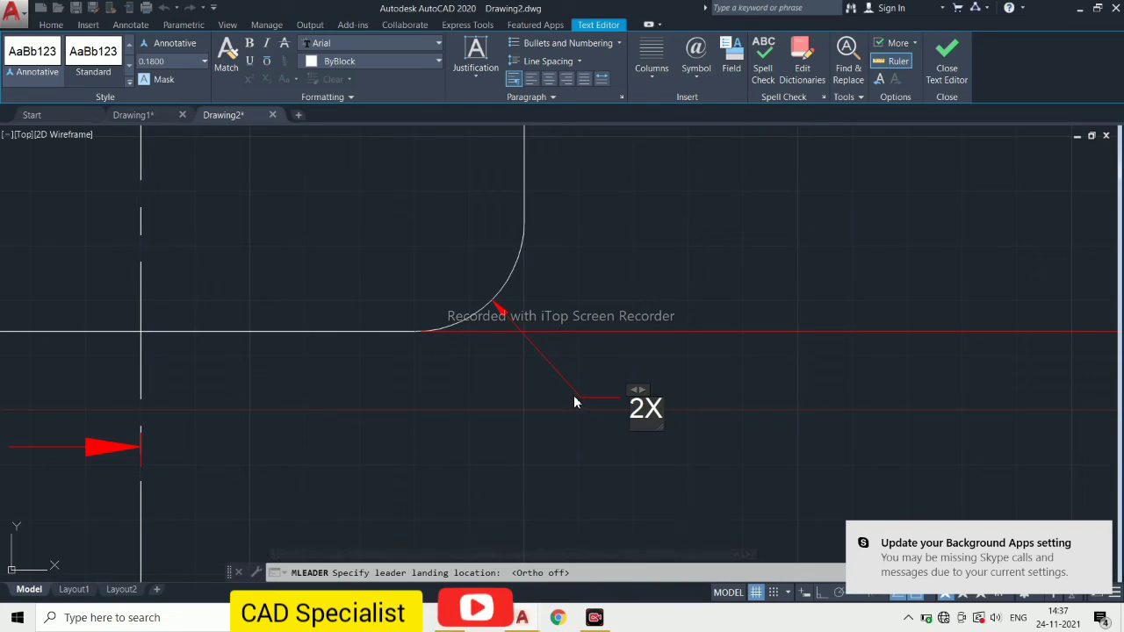
type("R")
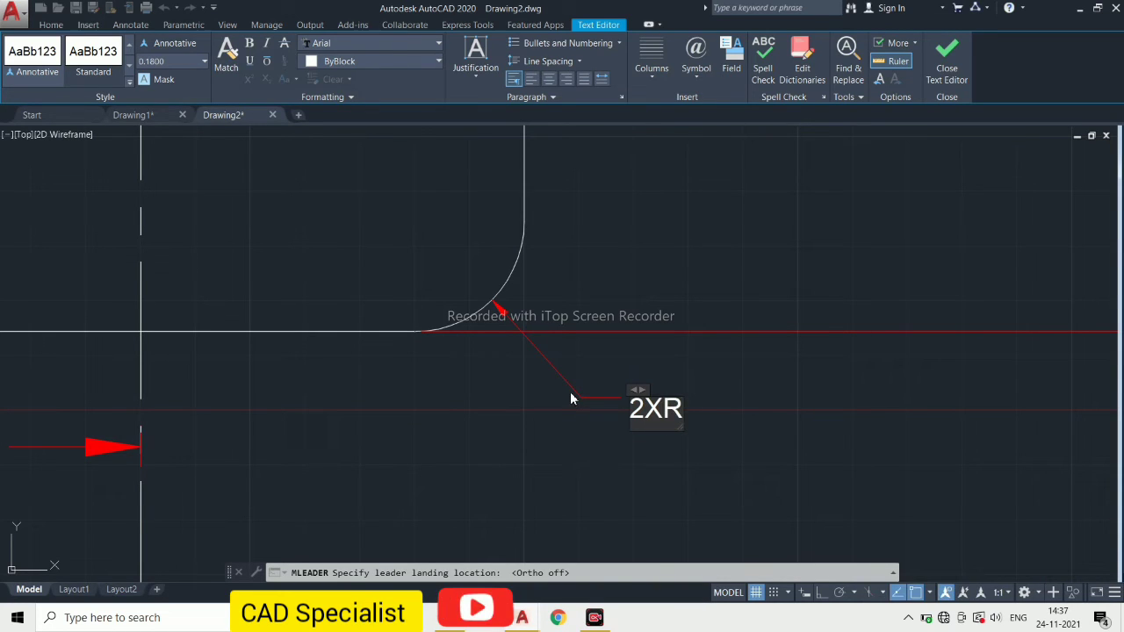
type("1")
left_click(565, 380)
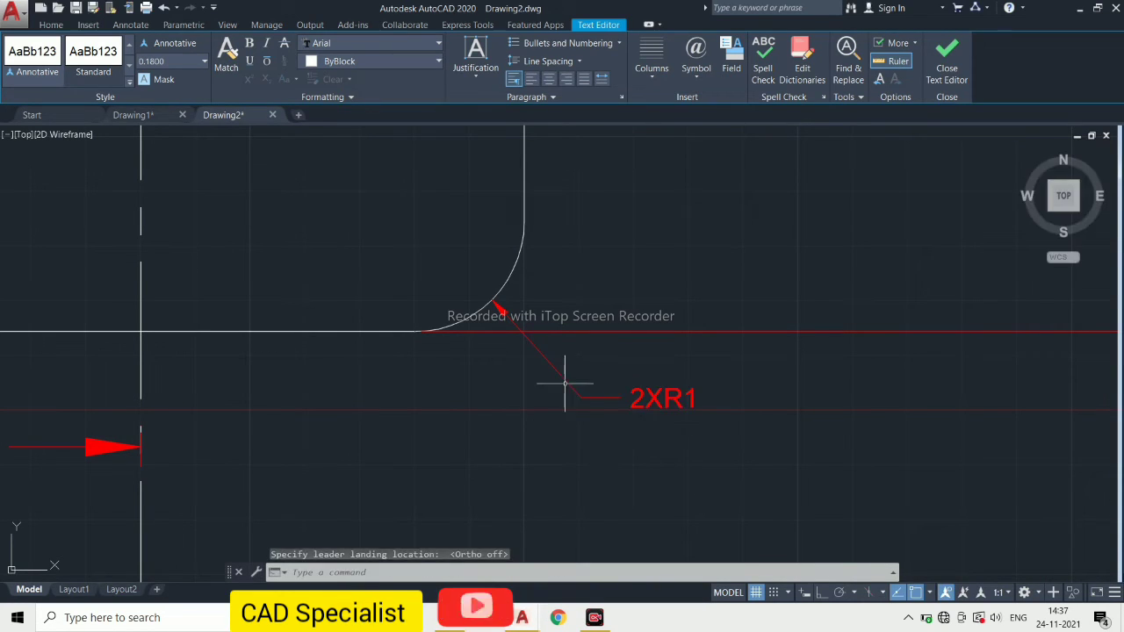
scroll(566, 402, "down", 5)
scroll(554, 433, "up", 4)
scroll(577, 427, "down", 4)
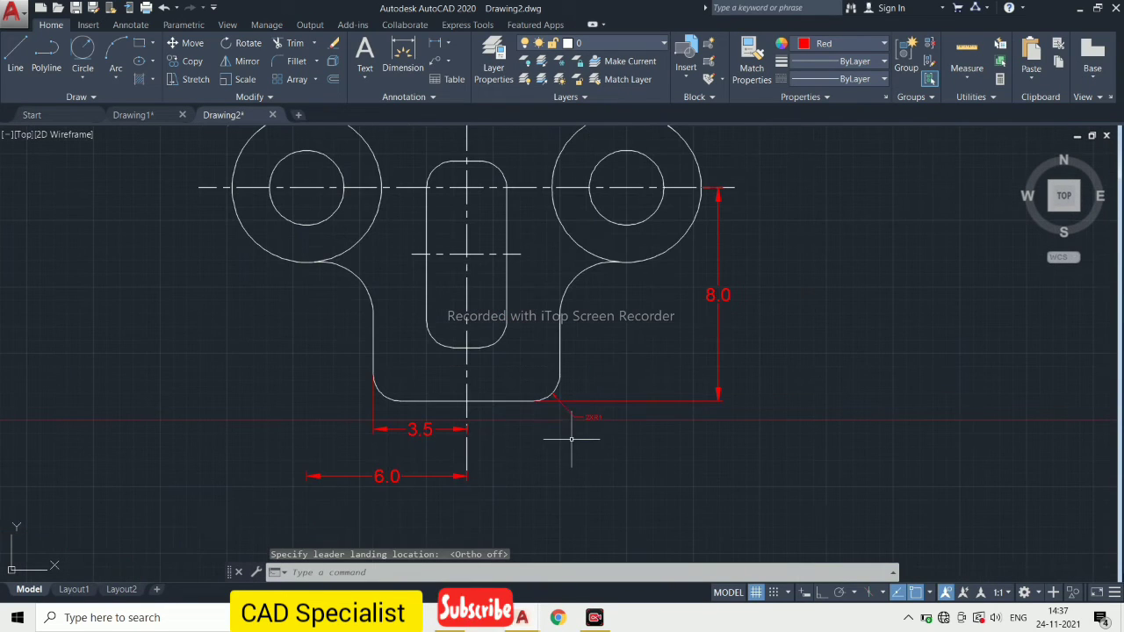
left_click(447, 60)
left_click(461, 82)
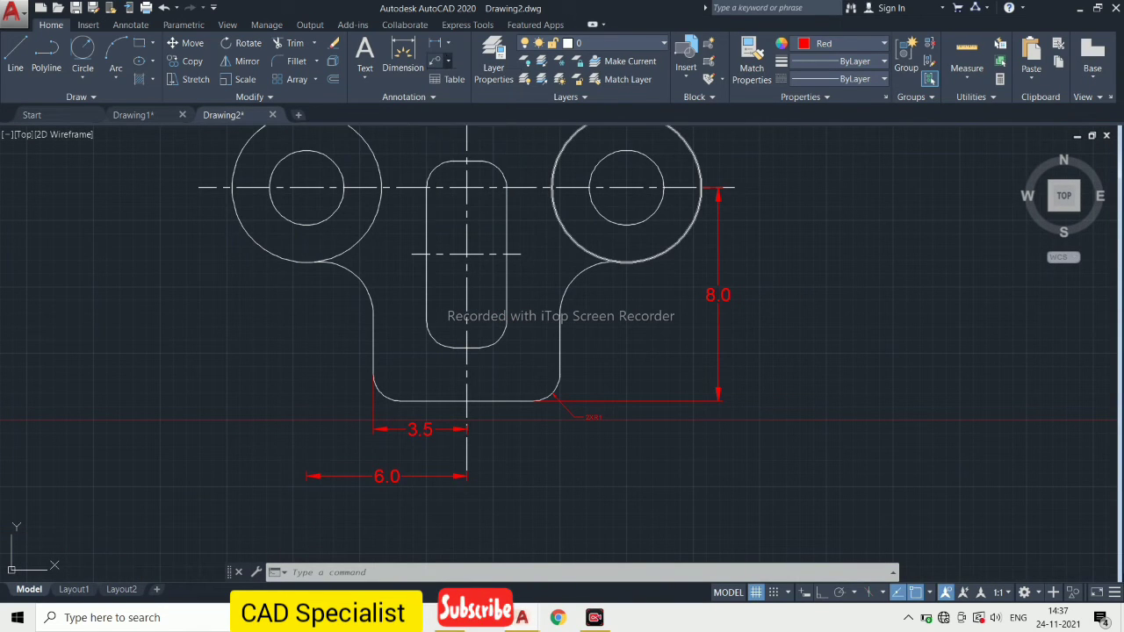
Step: Start a leader on the left boss circle, then close its text editor left empty
scroll(382, 285, "down", 2)
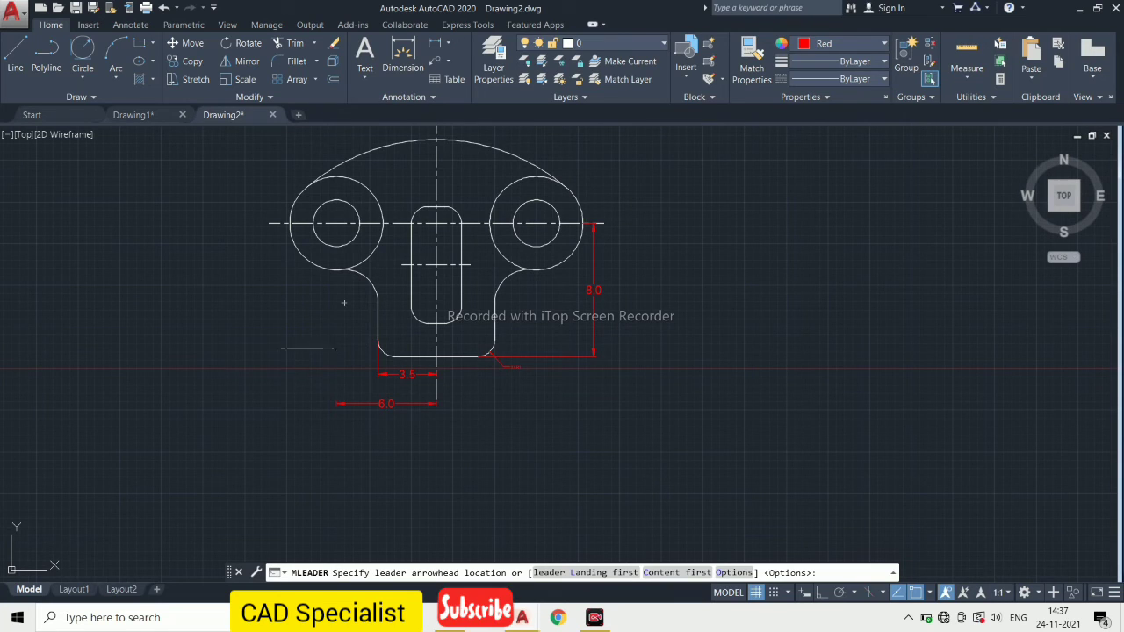
scroll(285, 234, "up", 2)
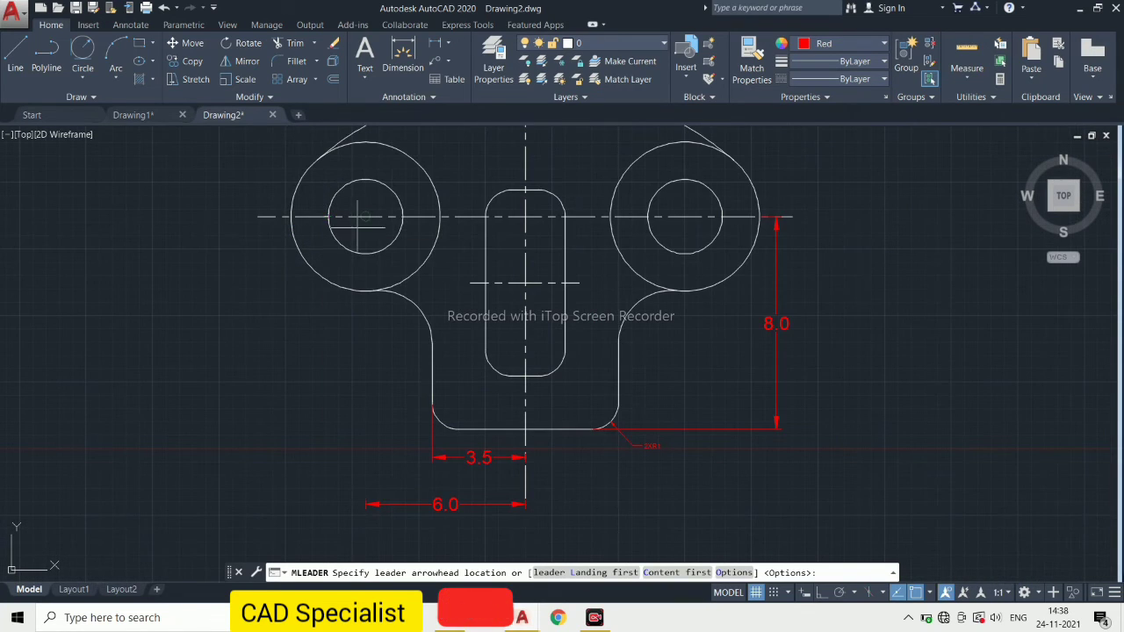
left_click(351, 251)
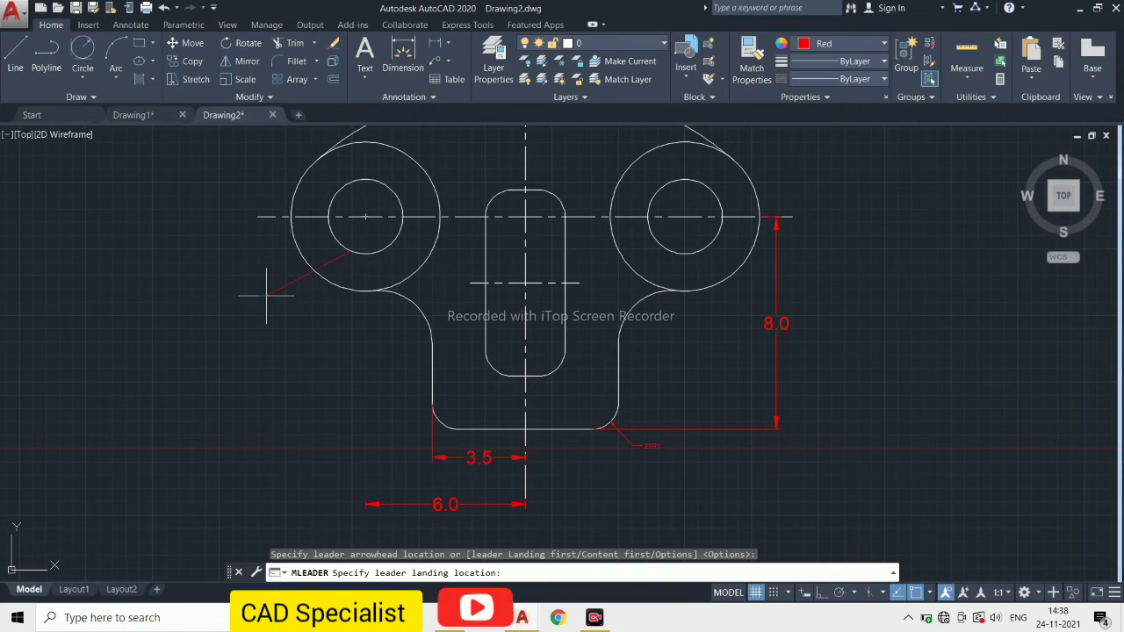
left_click(243, 293)
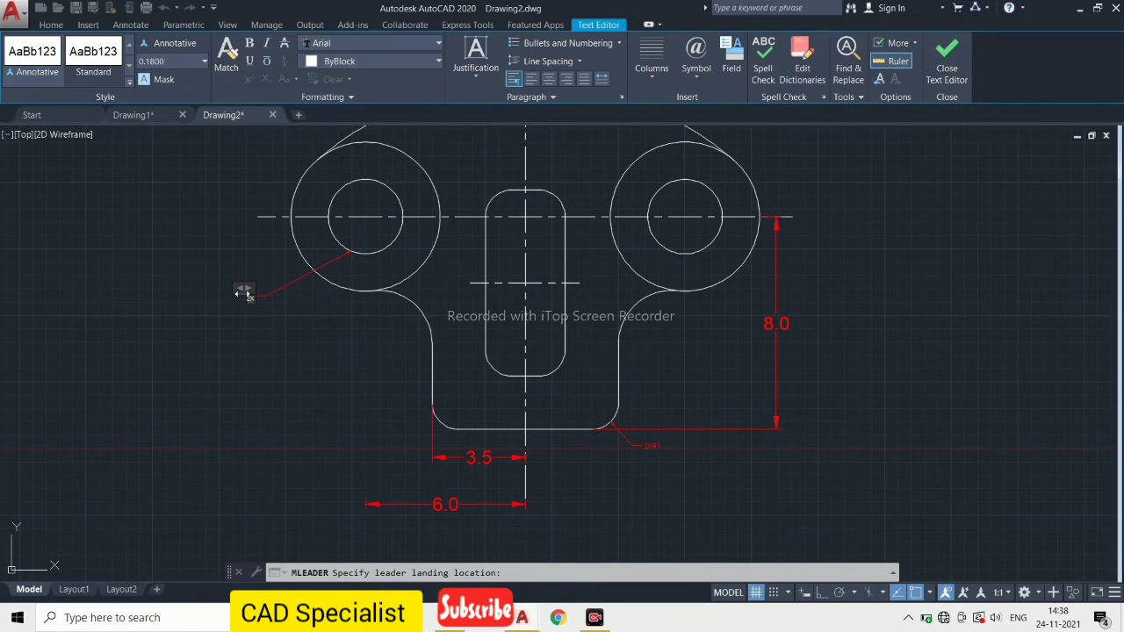
left_click(465, 181)
scroll(465, 180, "down", 3)
scroll(465, 181, "up", 3)
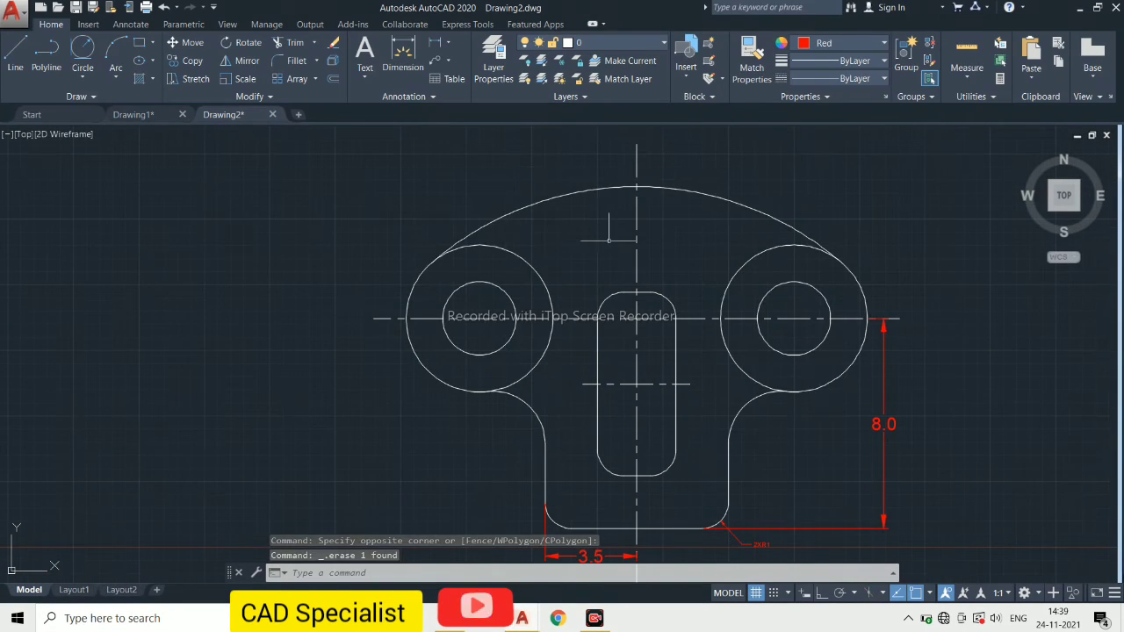
Step: Add a 2XØ2.8 multileader note pointing to the left boss's hole
left_click(447, 61)
left_click(466, 84)
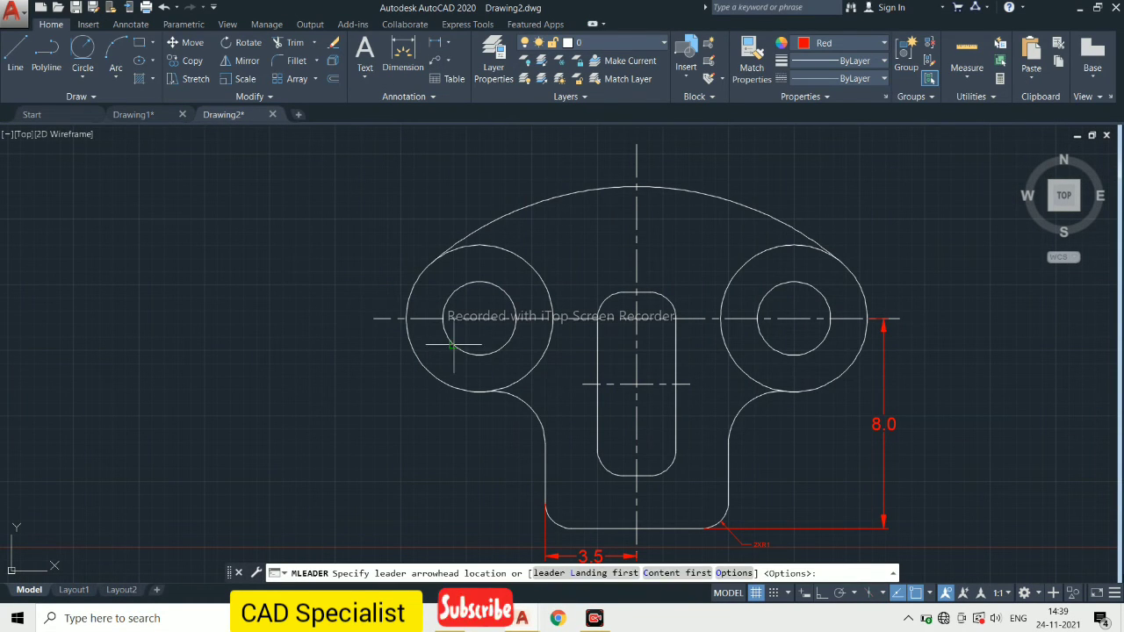
left_click(453, 345)
left_click(316, 404)
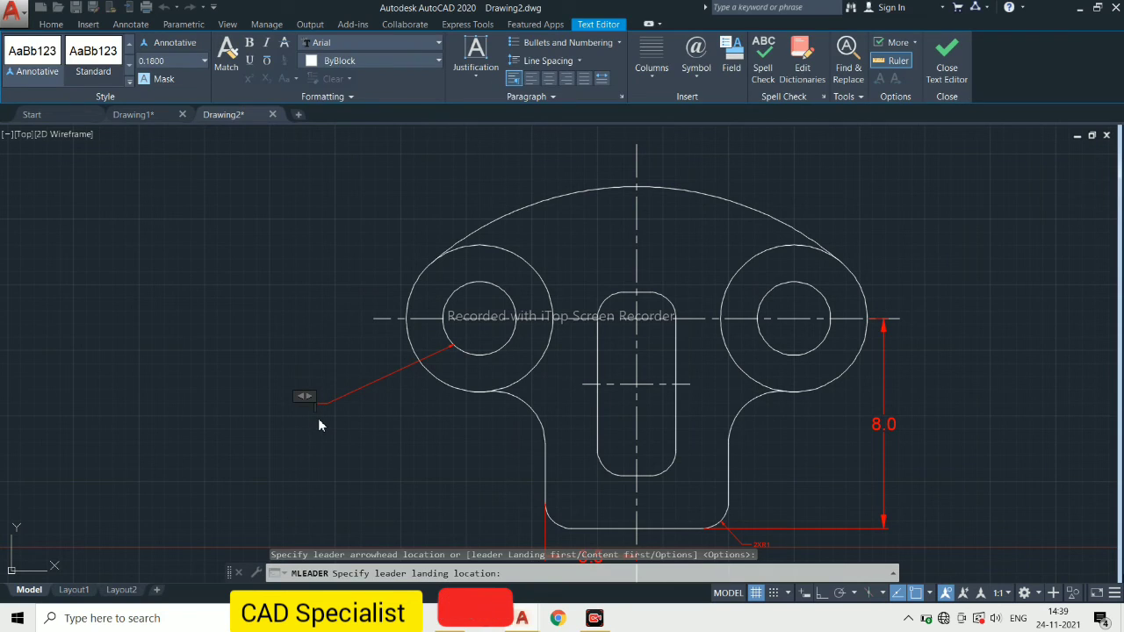
type("2X %%")
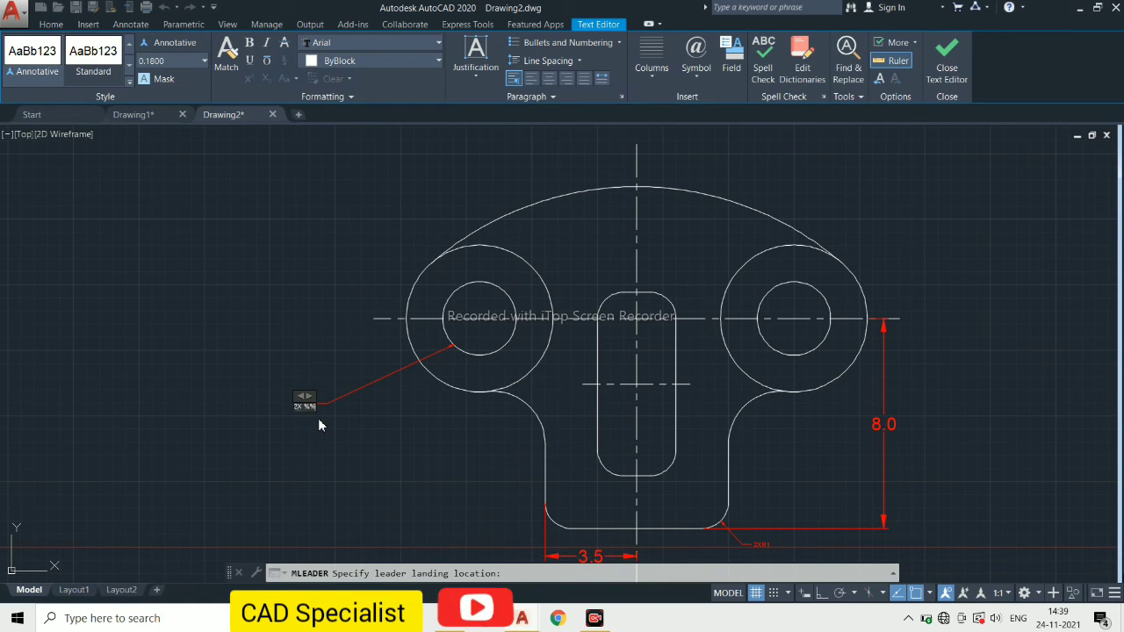
type("c")
scroll(317, 418, "up", 7)
key("Left")
key("BackSpace")
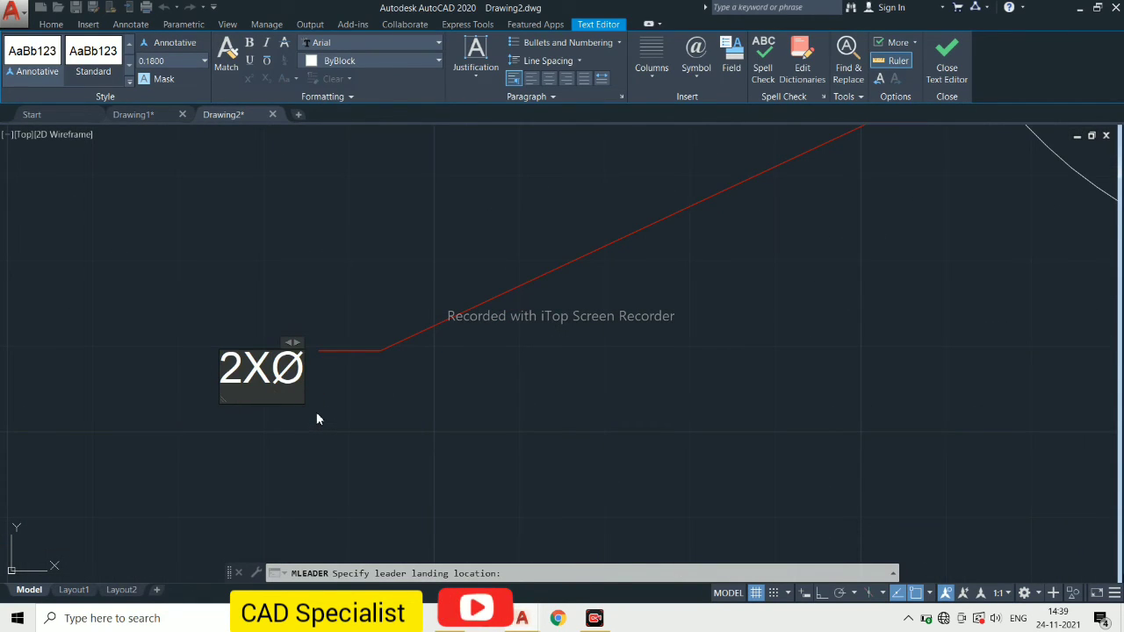
type("2.8")
left_click(316, 412)
scroll(320, 391, "down", 4)
scroll(325, 379, "down", 3)
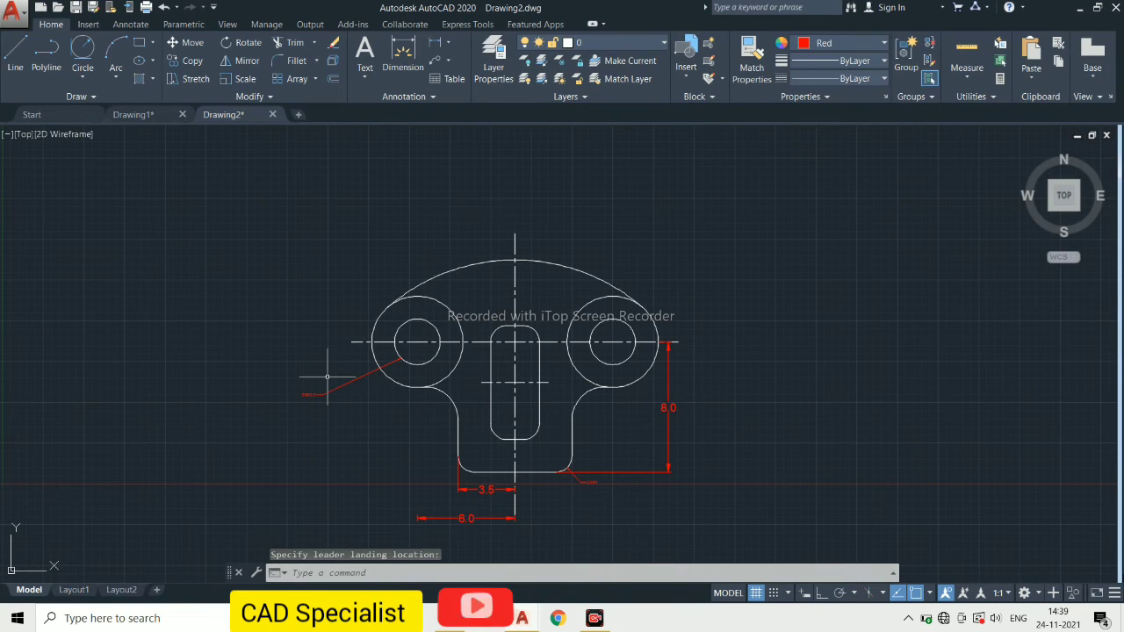
Step: Add a 2XØ5.6 multileader note pointing to the left boss's outer circle
key("Return")
scroll(381, 289, "up", 2)
left_click(375, 337)
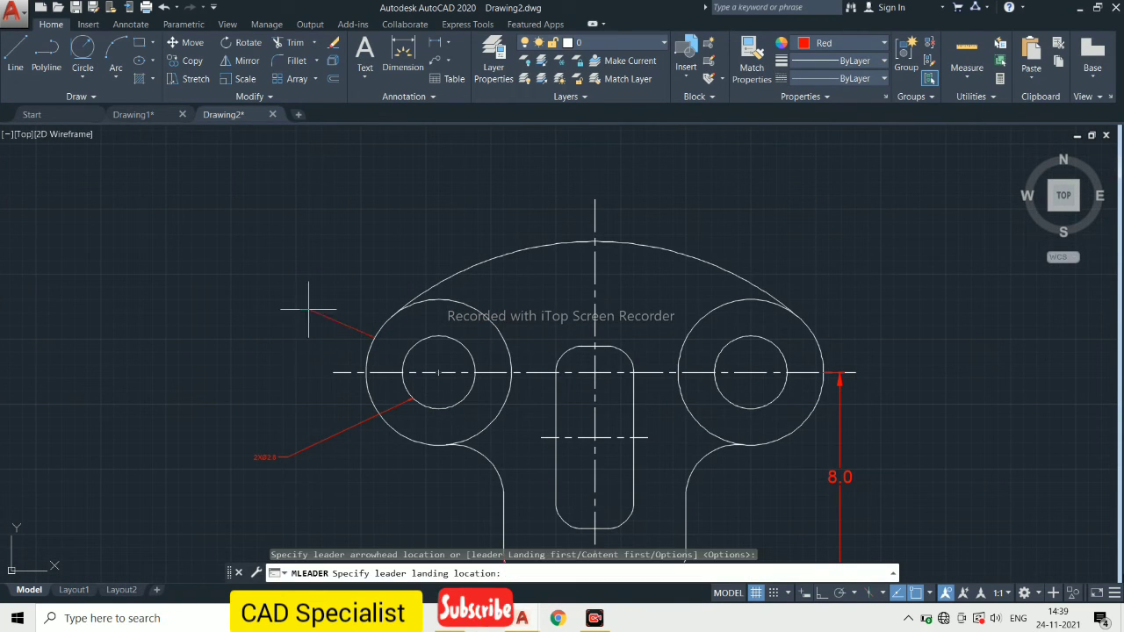
left_click(293, 306)
type("XØ")
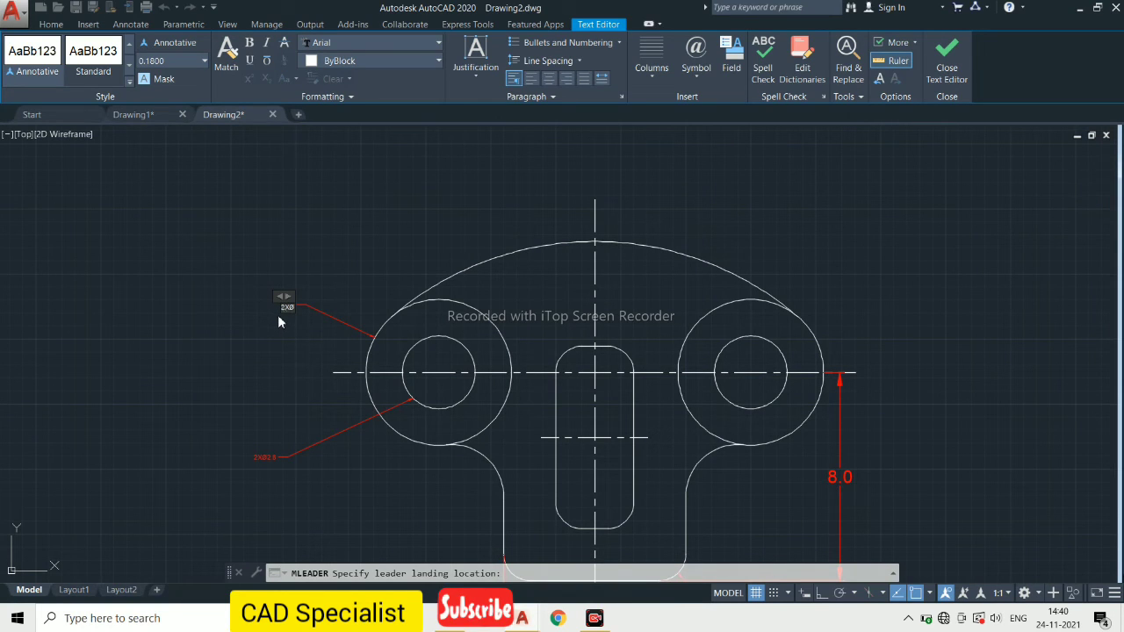
type("5.6")
left_click(279, 318)
scroll(340, 291, "up", 4)
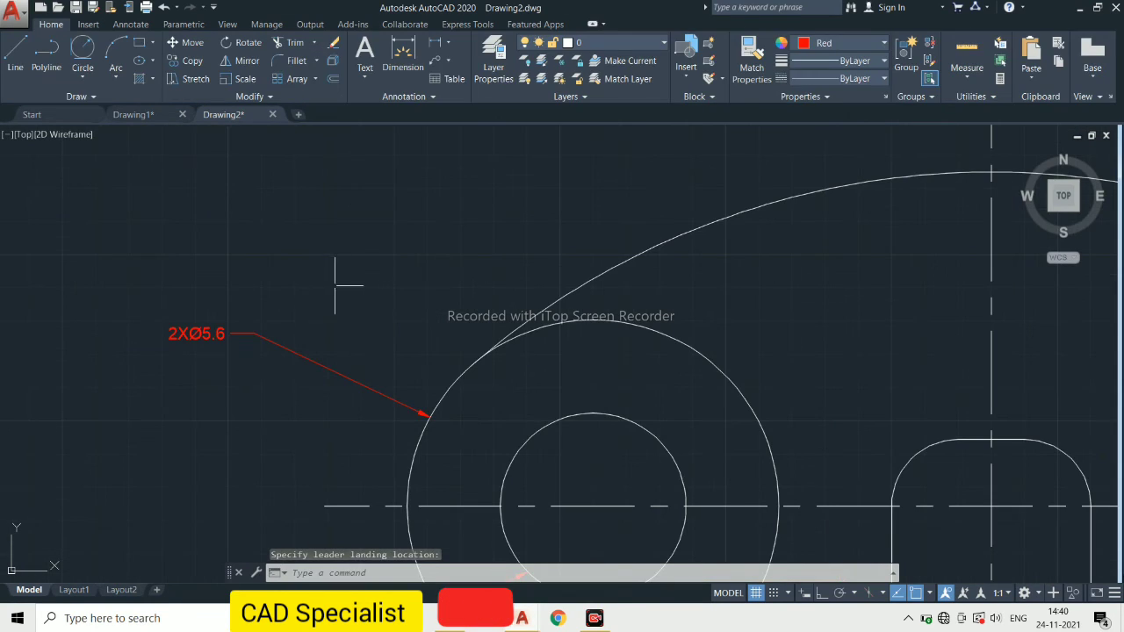
Step: Add an R12.0 radius dimension to the large top arc, placed above it
left_click(450, 47)
left_click(469, 186)
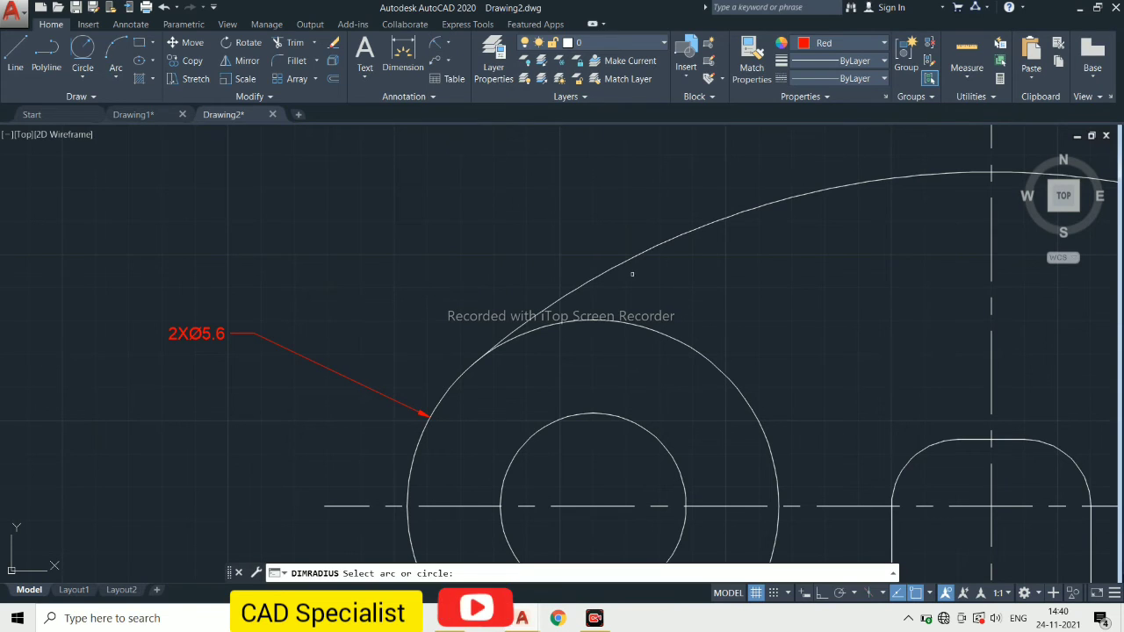
left_click(614, 260)
left_click(575, 198)
scroll(574, 199, "down", 3)
scroll(720, 225, "down", 2)
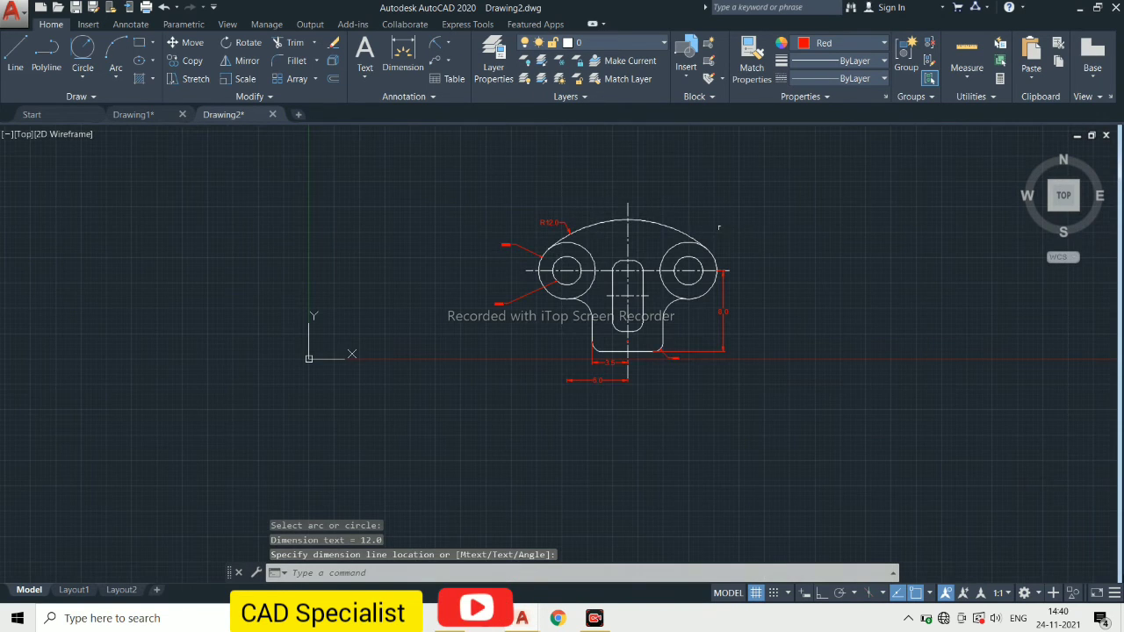
scroll(715, 201, "up", 2)
scroll(463, 173, "up", 2)
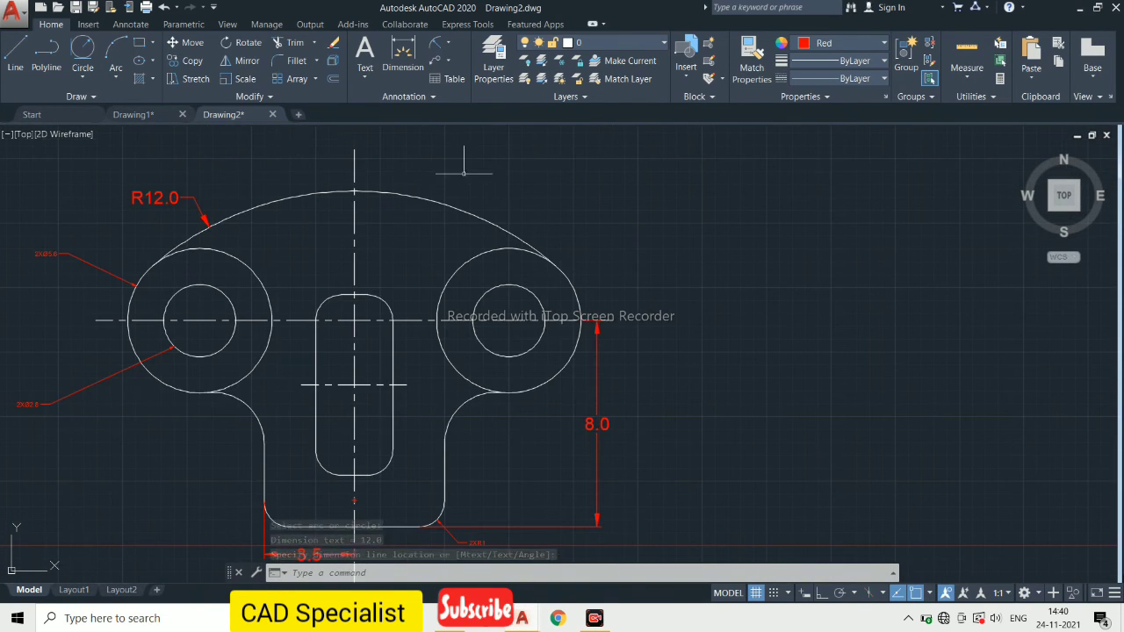
Step: Add linear dimensions for the slot: 3.0 width across the top and 3.5 lower length
left_click(449, 47)
left_click(470, 67)
left_click(315, 320)
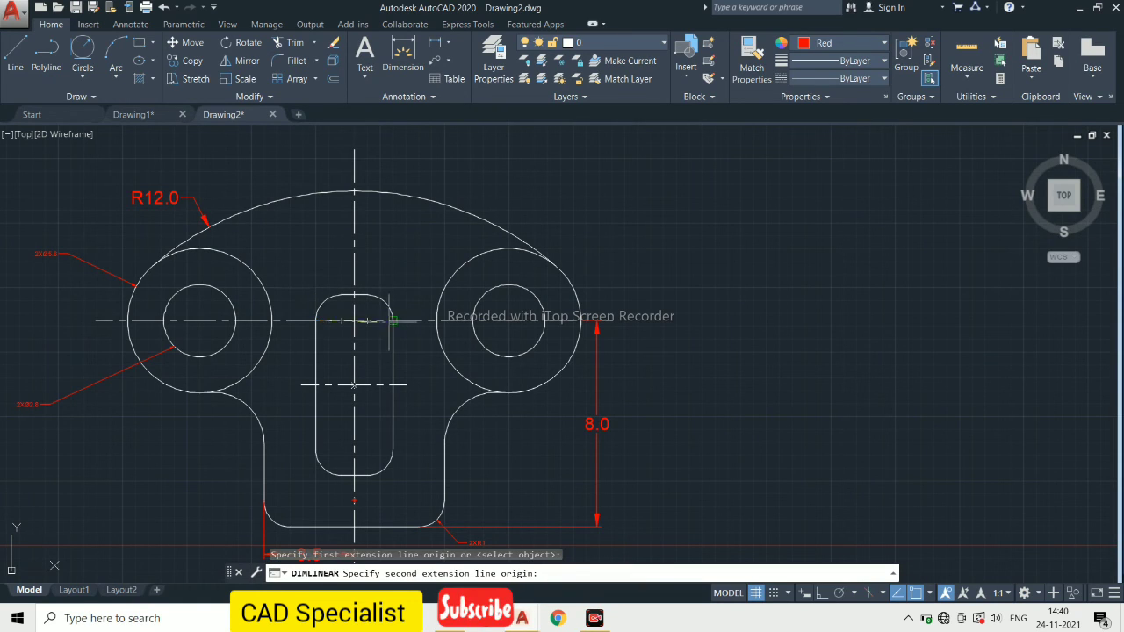
left_click(393, 320)
left_click(403, 272)
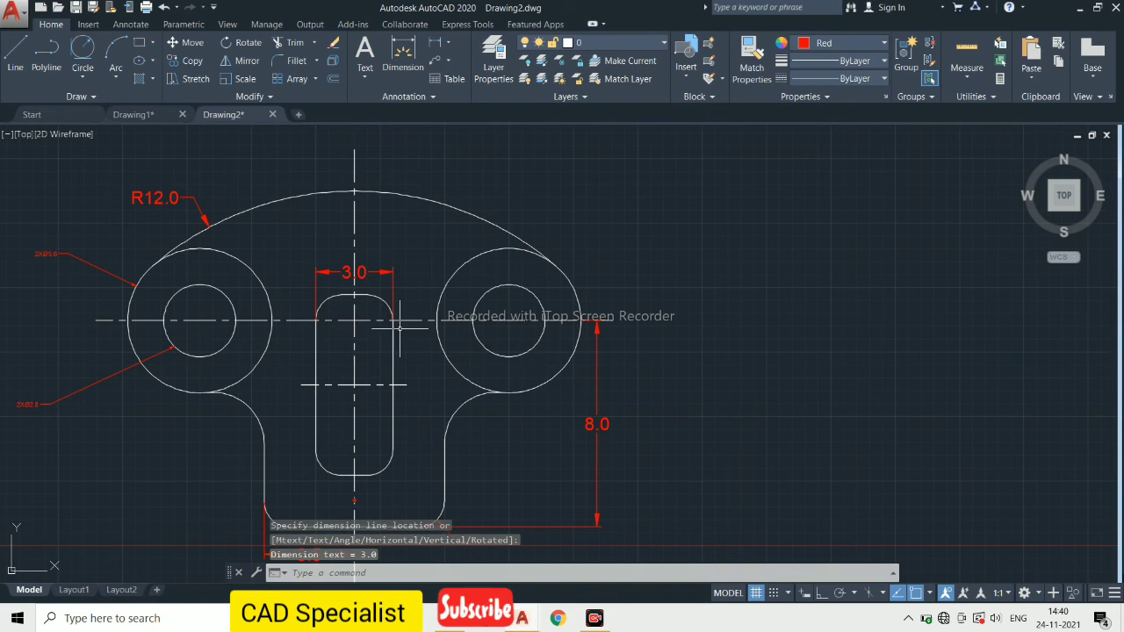
key("Return")
left_click(392, 384)
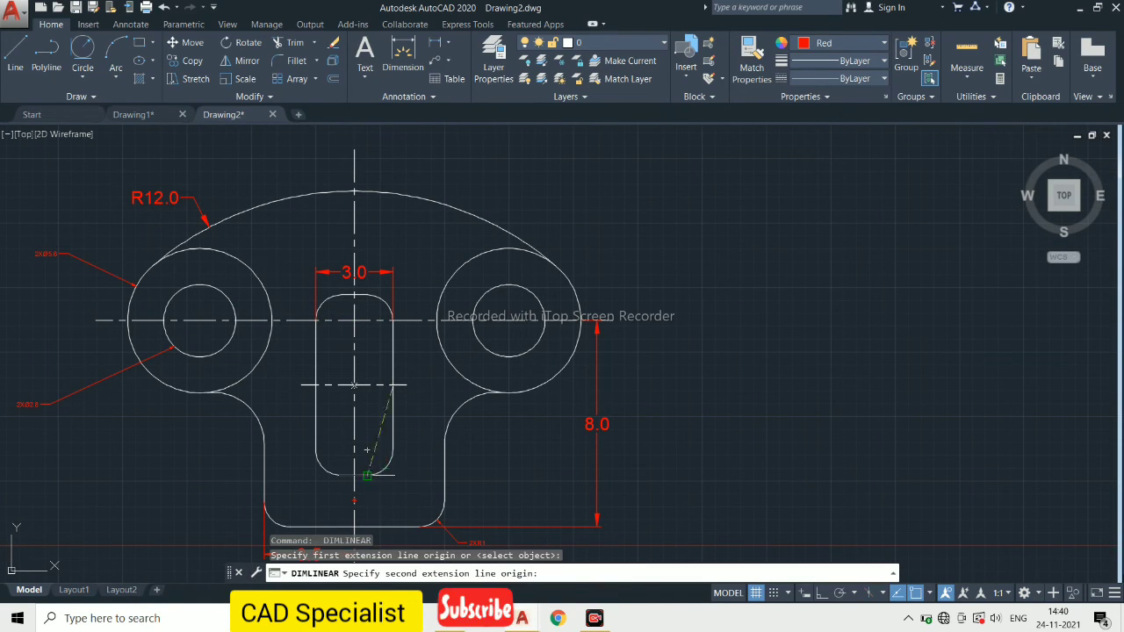
left_click(367, 451)
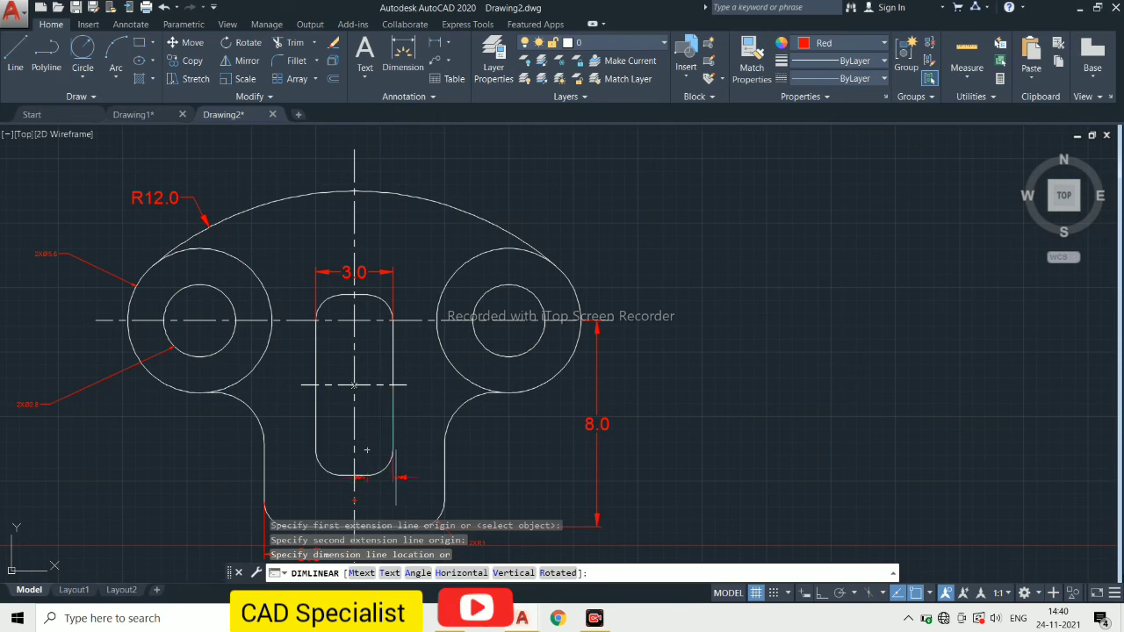
left_click(412, 458)
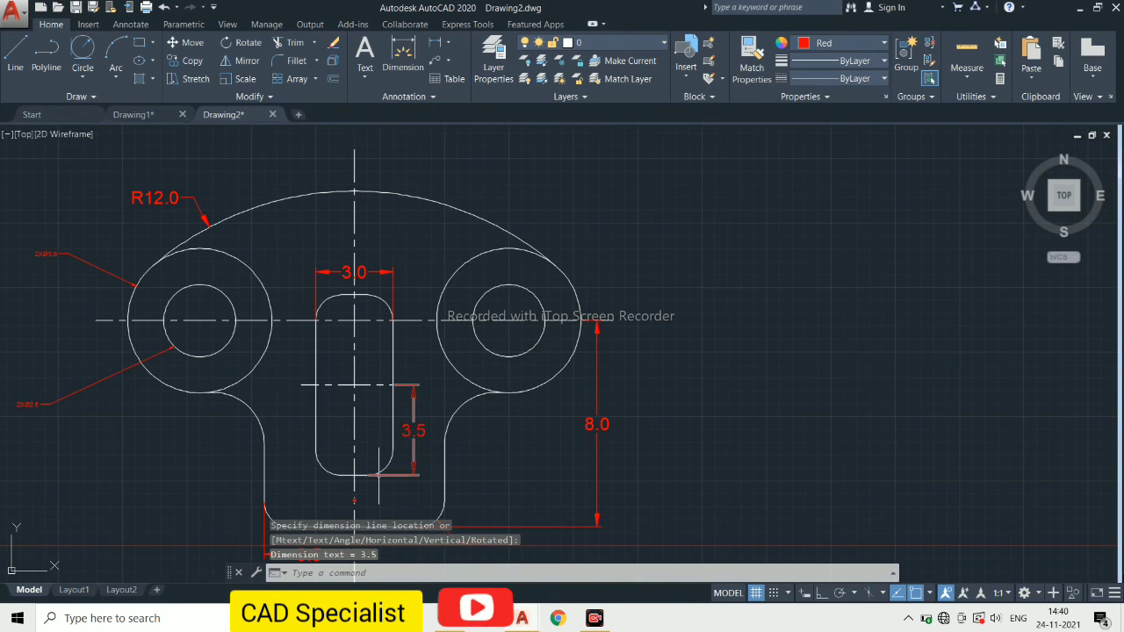
Step: Add a 4XR1 multileader pointing to the slot's lower corner, landing up-left
left_click(439, 60)
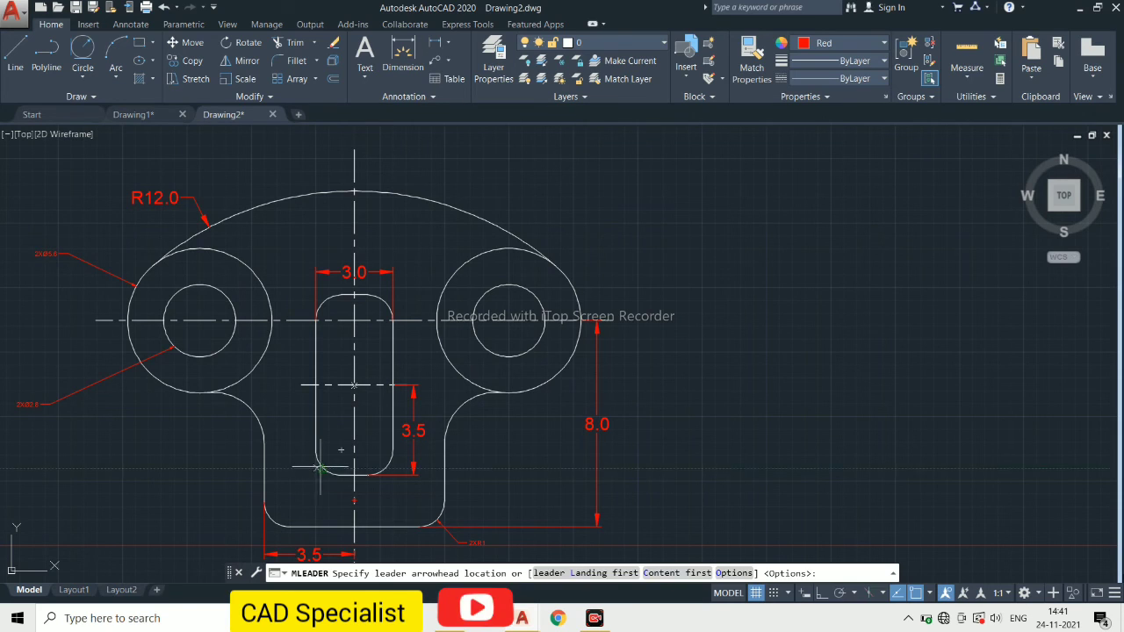
left_click(319, 467)
left_click(295, 439)
type("4")
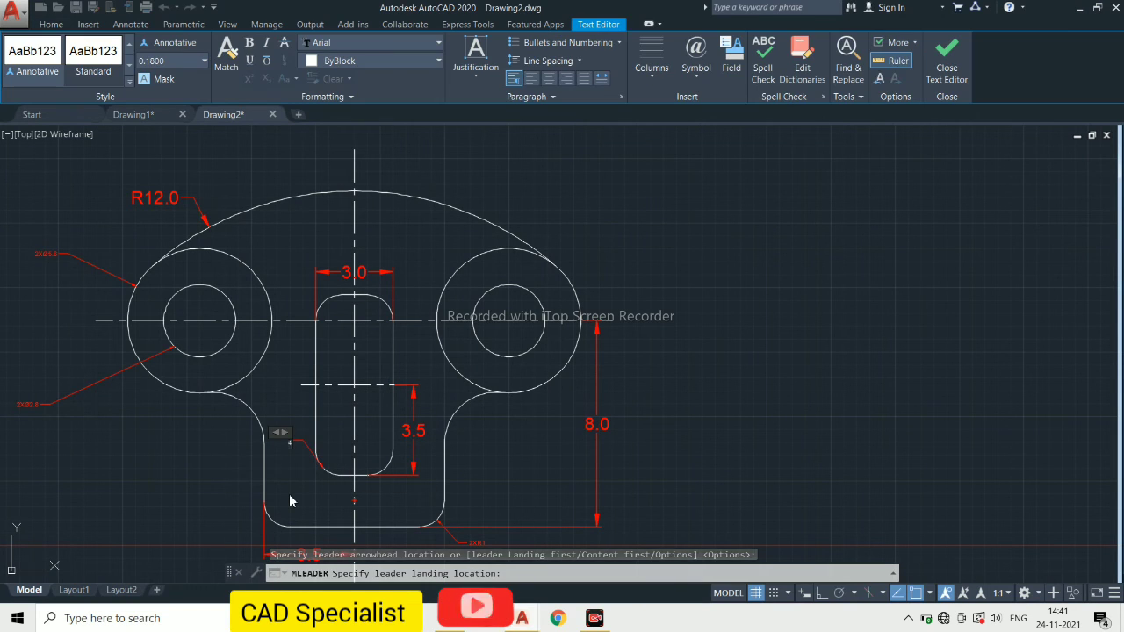
type("XR1")
left_click(290, 456)
scroll(288, 455, "up", 4)
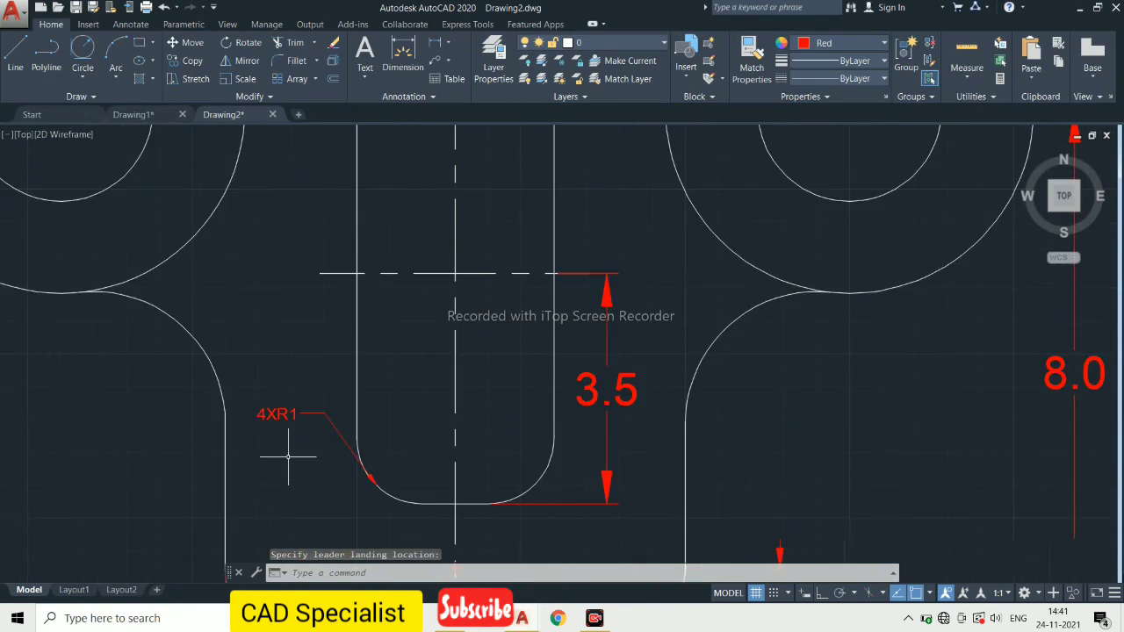
scroll(288, 456, "down", 3)
Step: Select the R1 and diameter leader notes and bring up their context menu
left_click_drag(298, 403, 266, 448)
scroll(346, 448, "up", 3)
left_click_drag(391, 378, 355, 412)
scroll(351, 422, "down", 3)
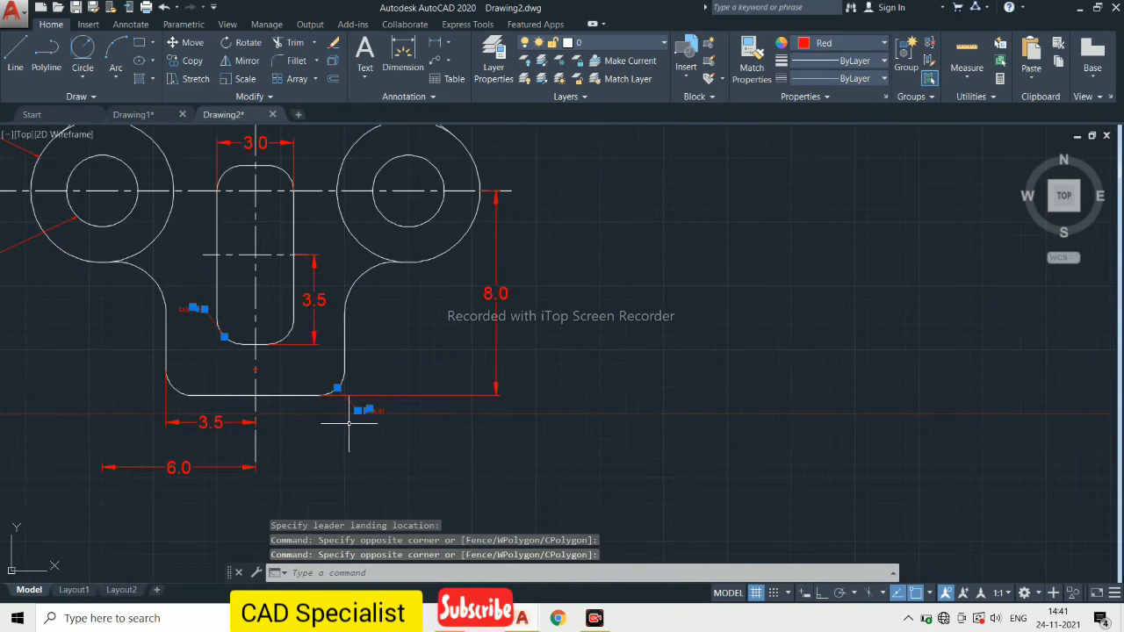
scroll(349, 423, "down", 2)
left_click_drag(145, 303, 88, 244)
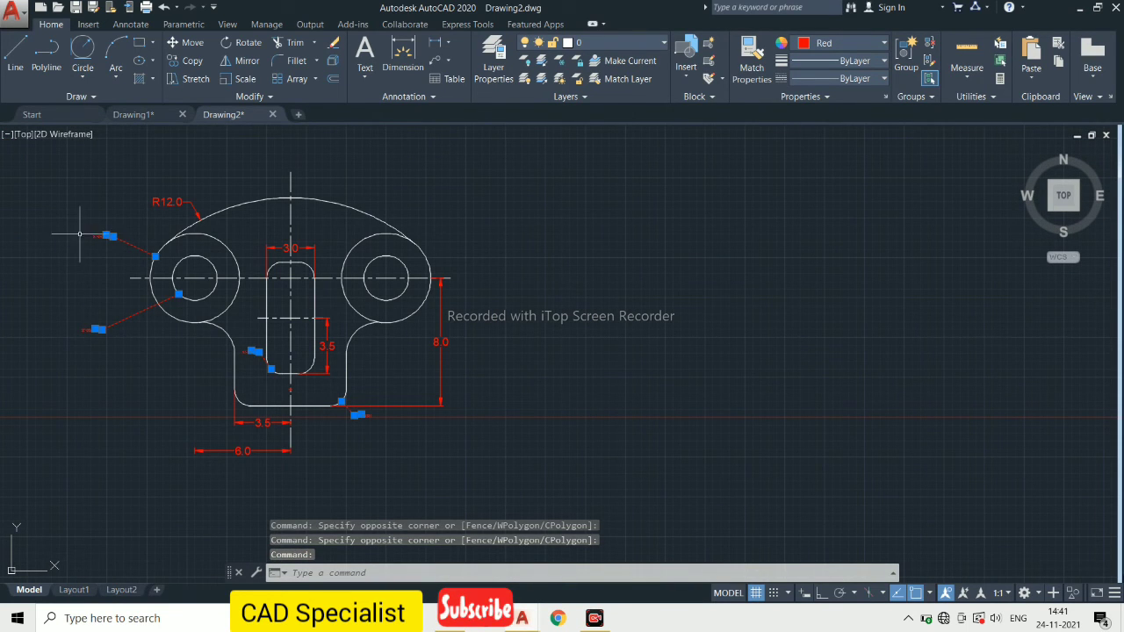
right_click(79, 234)
Step: Set the selected leaders' arrowhead size to 0.5 in the Properties palette
left_click(88, 543)
scroll(106, 233, "down", 2)
scroll(106, 233, "down", 2)
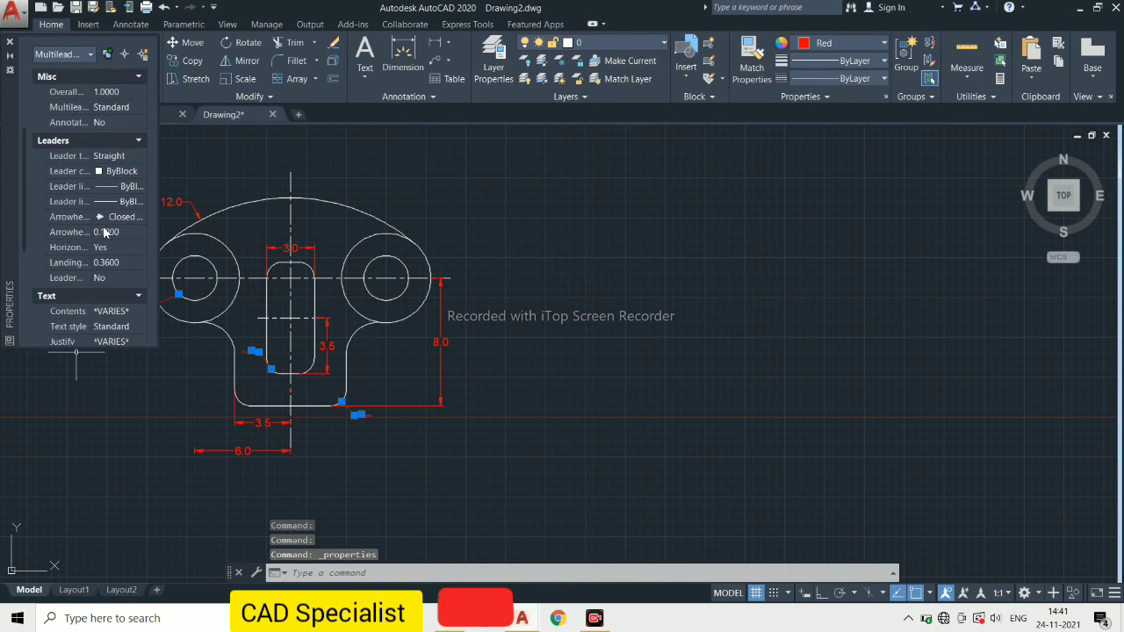
scroll(107, 220, "down", 3)
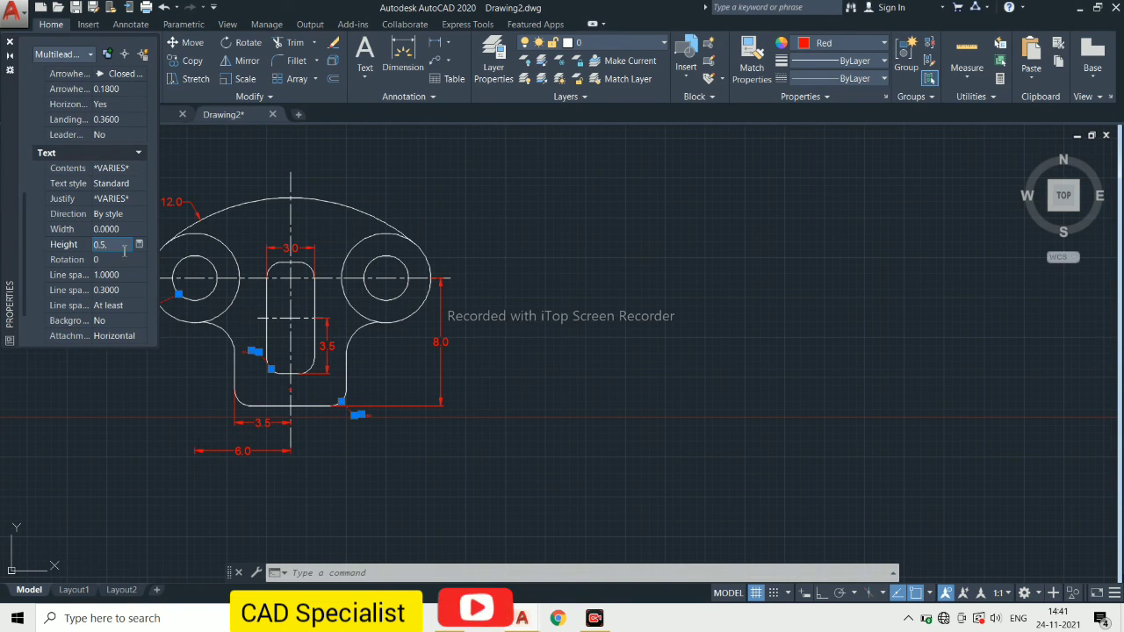
left_click(121, 258)
scroll(121, 255, "down", 2)
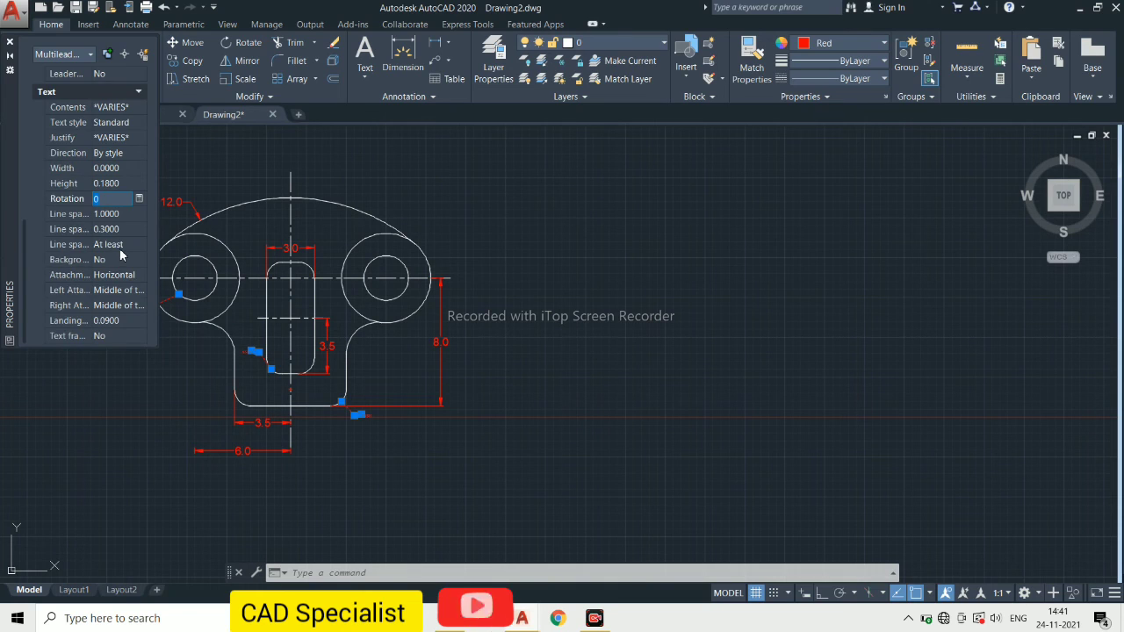
scroll(122, 254, "up", 6)
left_click(114, 232)
type("0")
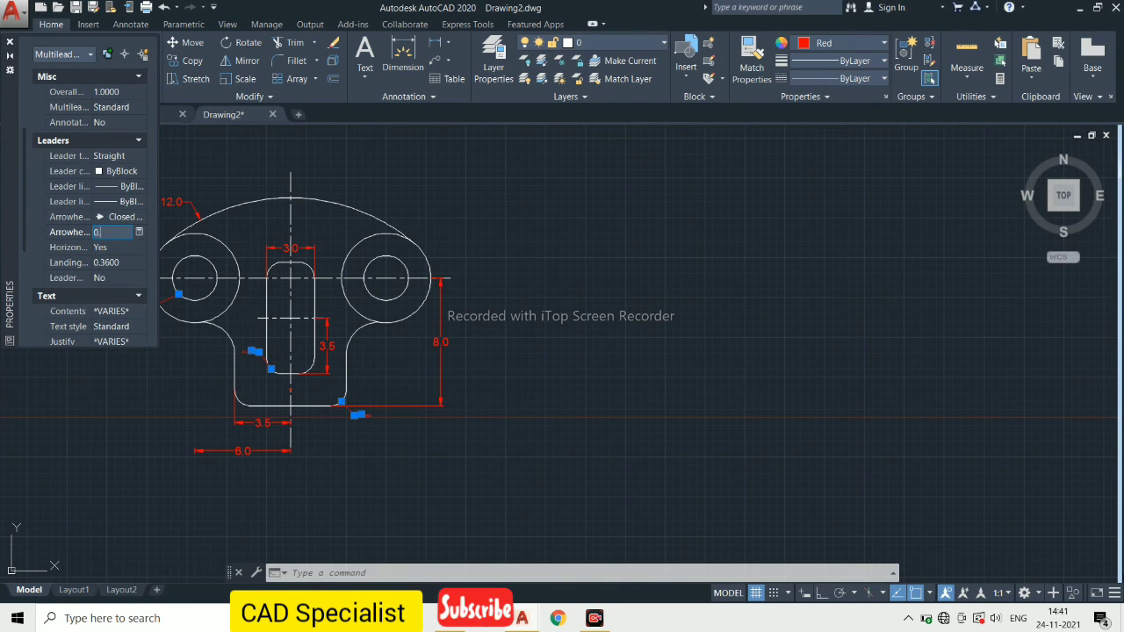
type("5")
key("Return")
key("Escape")
scroll(246, 447, "down", 1)
scroll(236, 443, "up", 5)
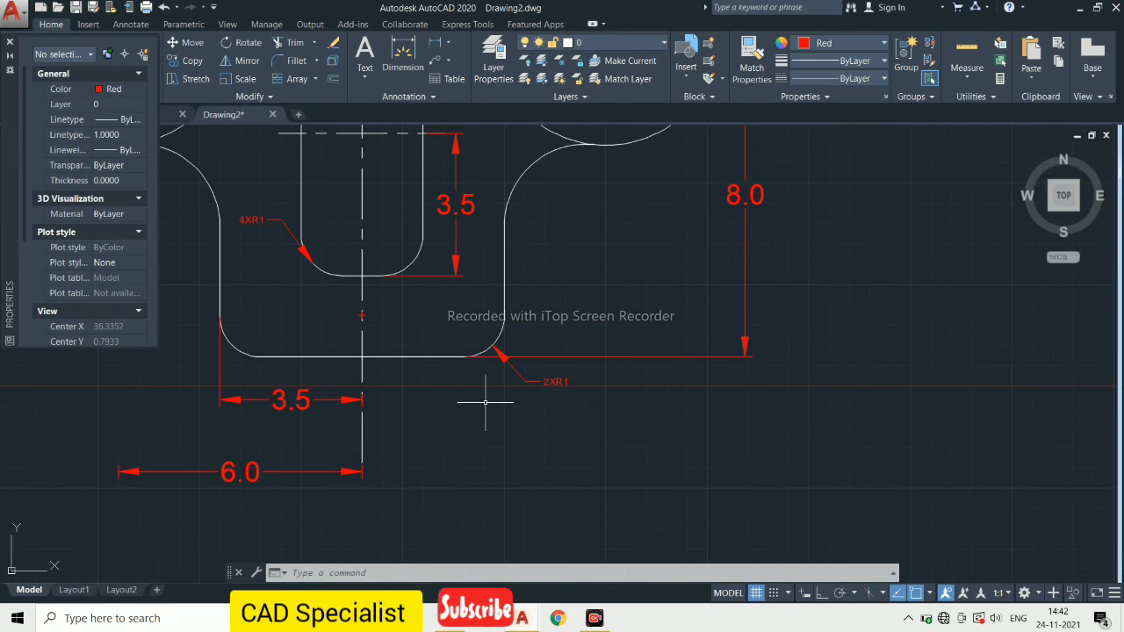
Step: Adjust the 2XR1 leader's arrowhead size and set its text height to 1
left_click(552, 418)
left_click(524, 377)
left_click(119, 232)
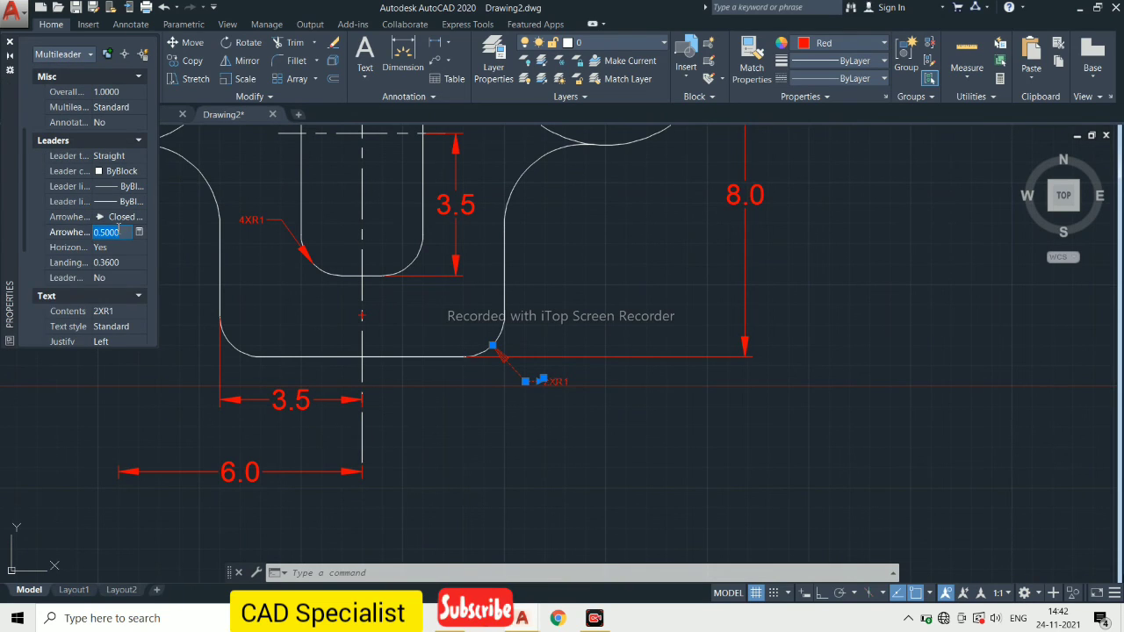
scroll(117, 261, "down", 2)
scroll(117, 261, "down", 3)
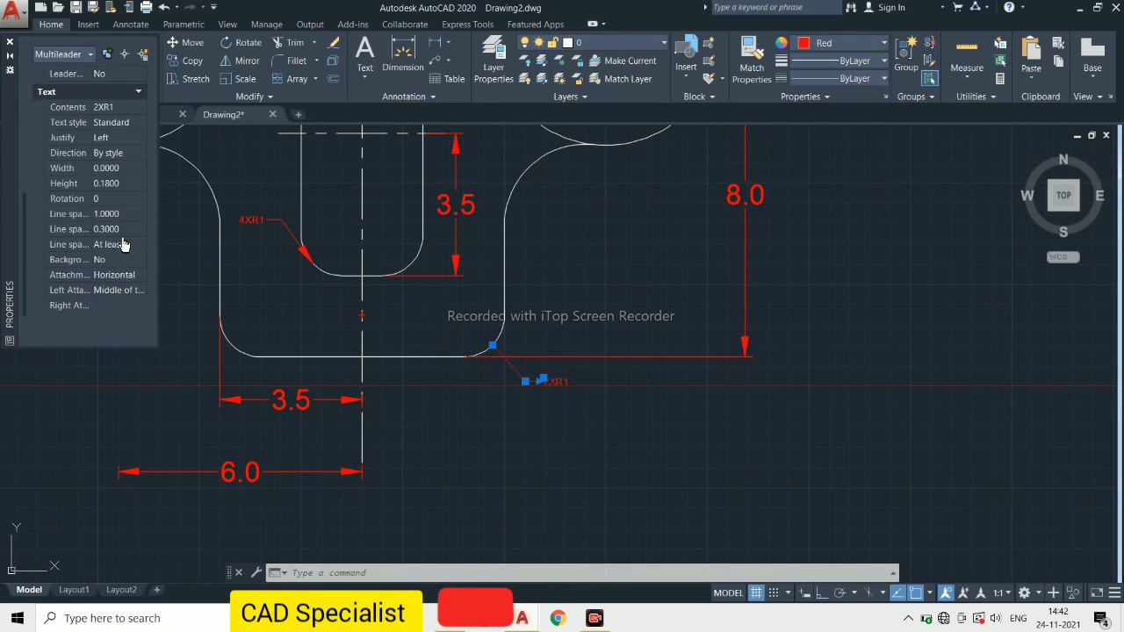
left_click(128, 181)
type("1.0000")
key("Return")
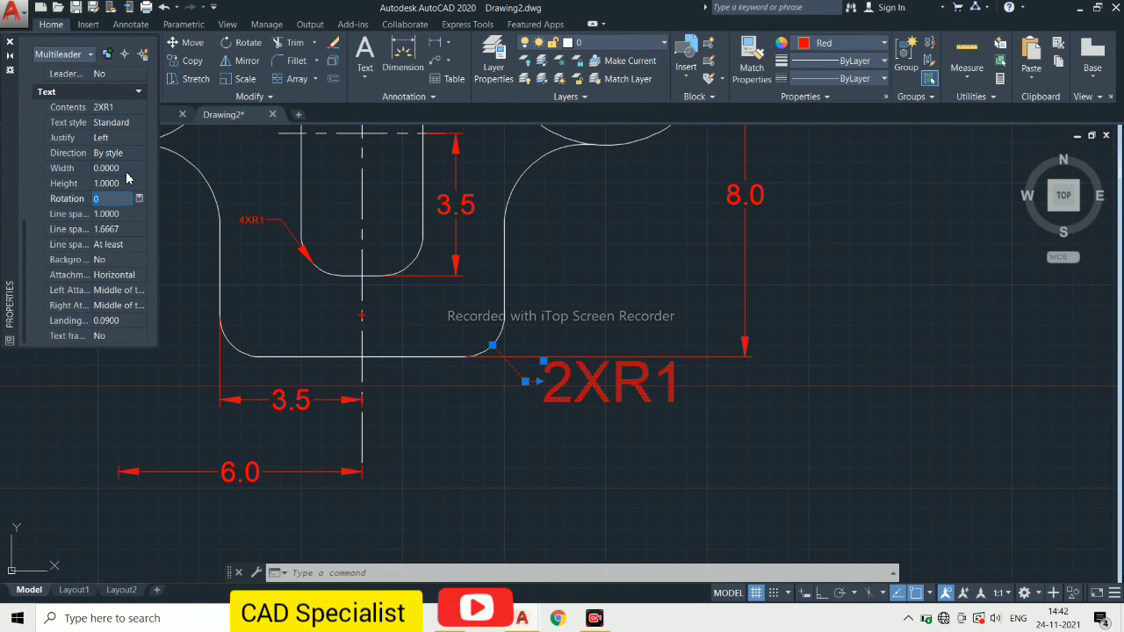
key("Escape")
scroll(163, 351, "down", 4)
scroll(196, 272, "up", 3)
Step: Set text height 1 on the two diameter leader notes and the 4XR1 note
left_click(196, 272)
scroll(195, 273, "down", 3)
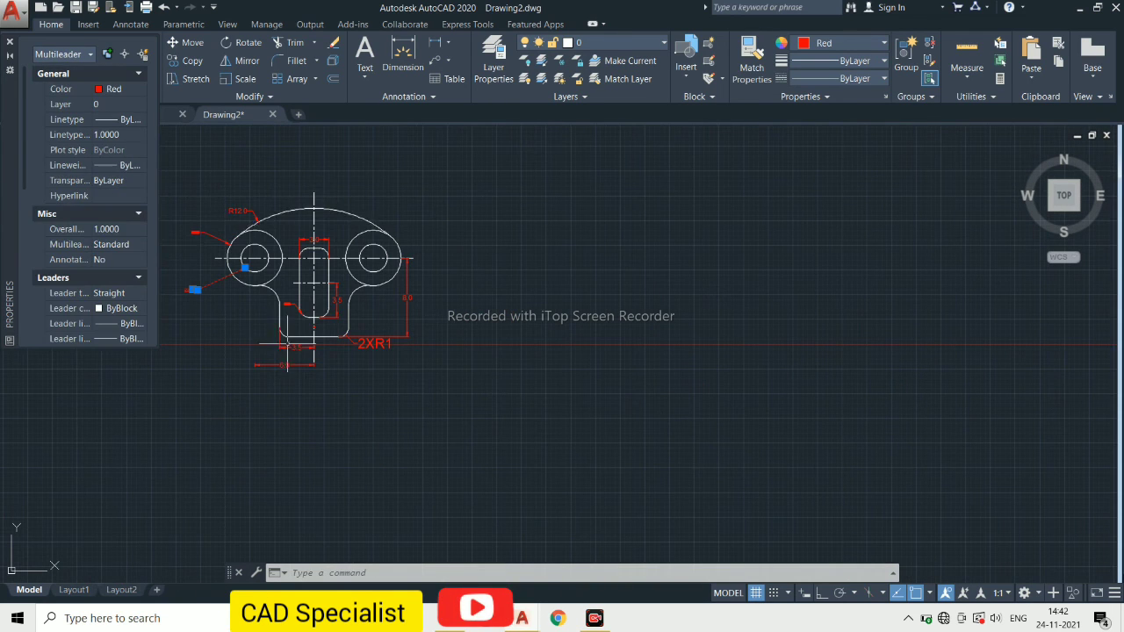
left_click(234, 188)
left_click(164, 263)
scroll(325, 300, "up", 3)
left_click(325, 300)
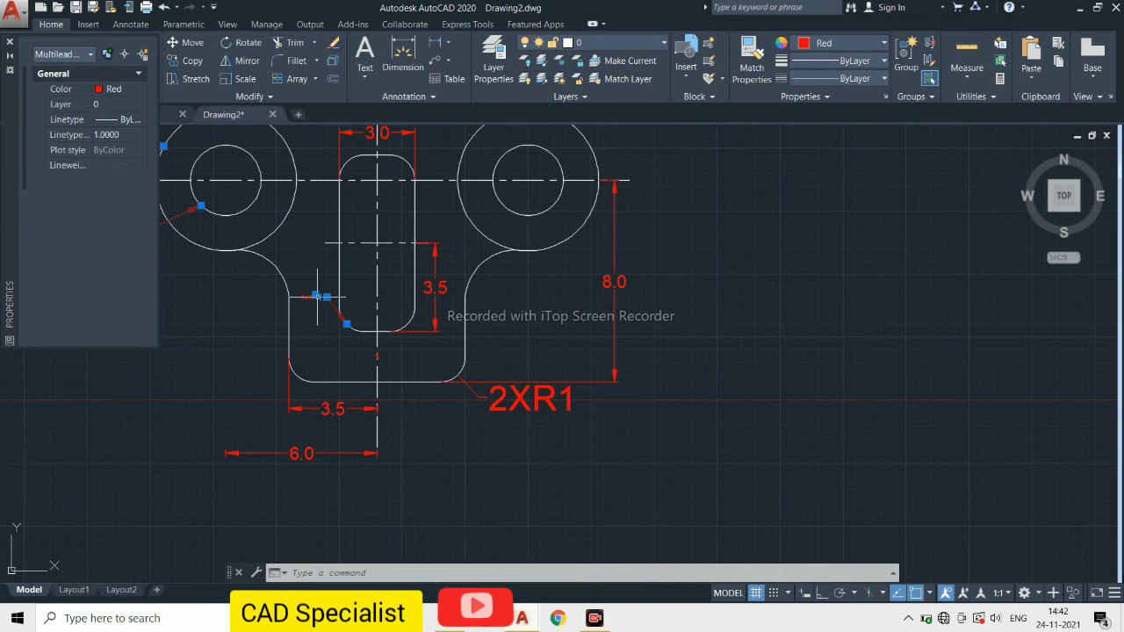
scroll(96, 243, "down", 2)
scroll(96, 243, "down", 3)
left_click(123, 244)
type("1")
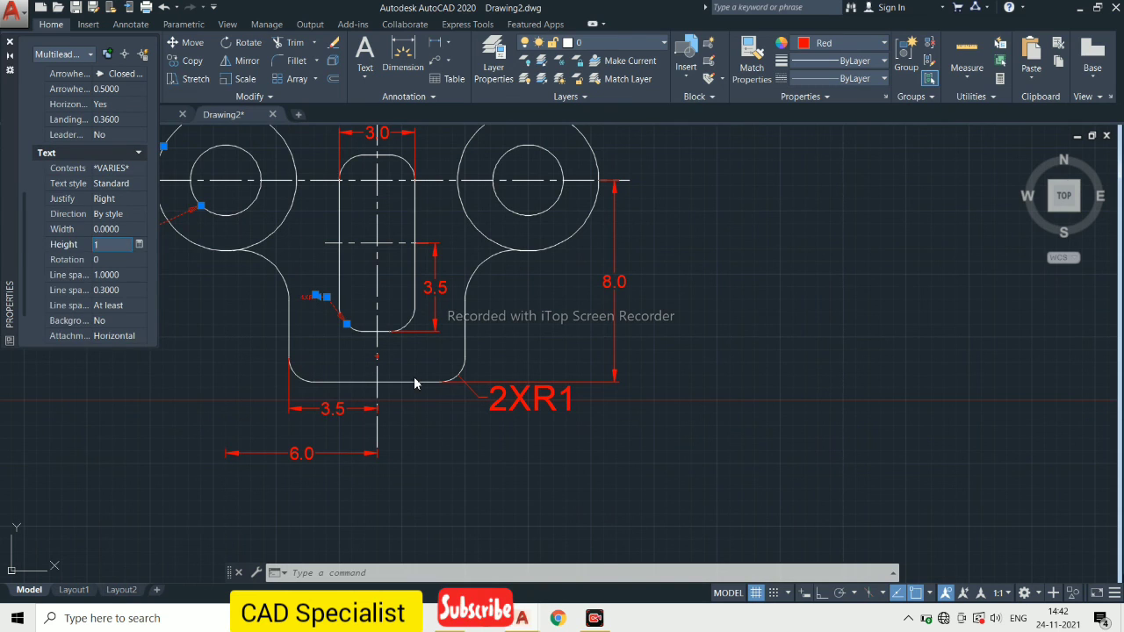
key("Return")
scroll(402, 376, "down", 3)
scroll(378, 372, "up", 2)
key("Escape")
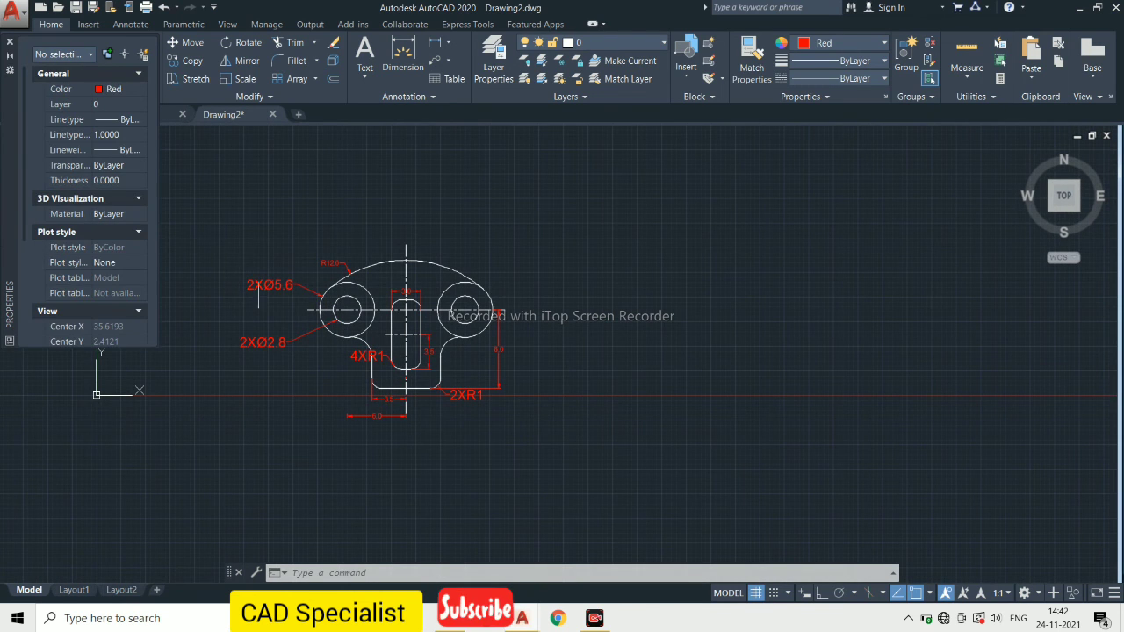
Step: Reduce the text height of the 2XØ5.6, 2XØ2.8 and 2XR1 leader notes
left_click(268, 285)
left_click(263, 342)
left_click(466, 395)
scroll(90, 279, "down", 5)
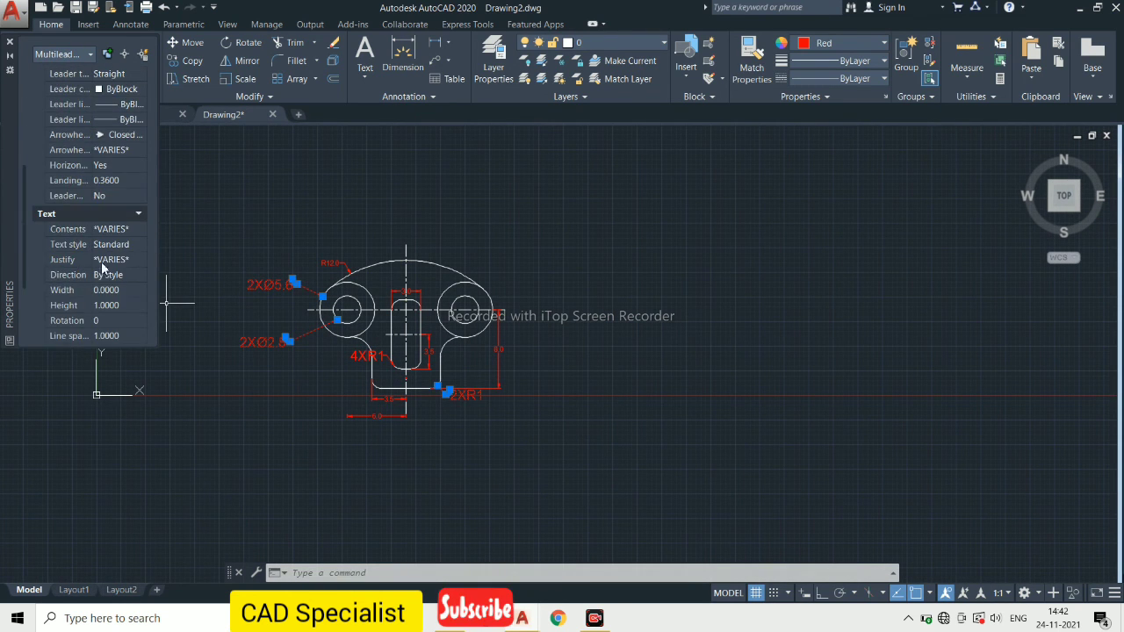
key("Return")
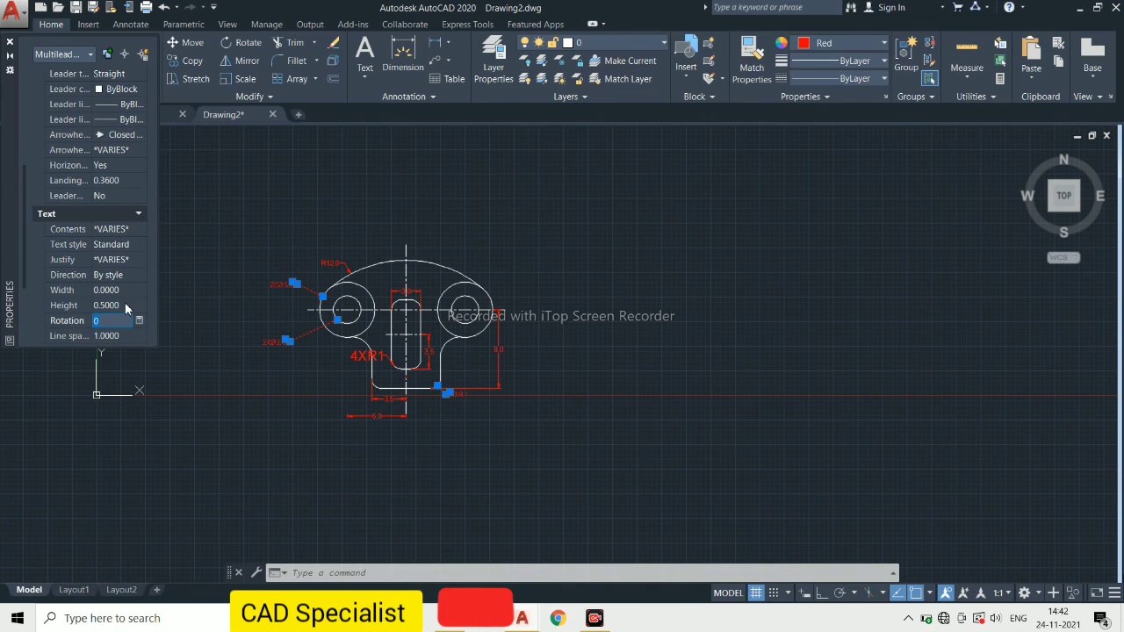
key("Tab")
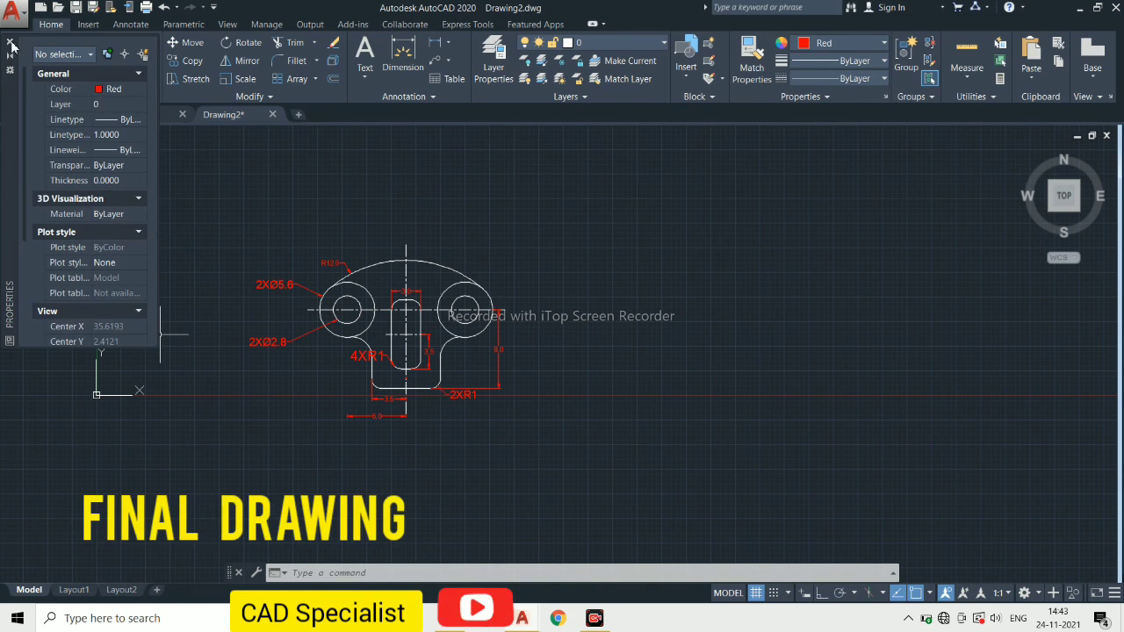